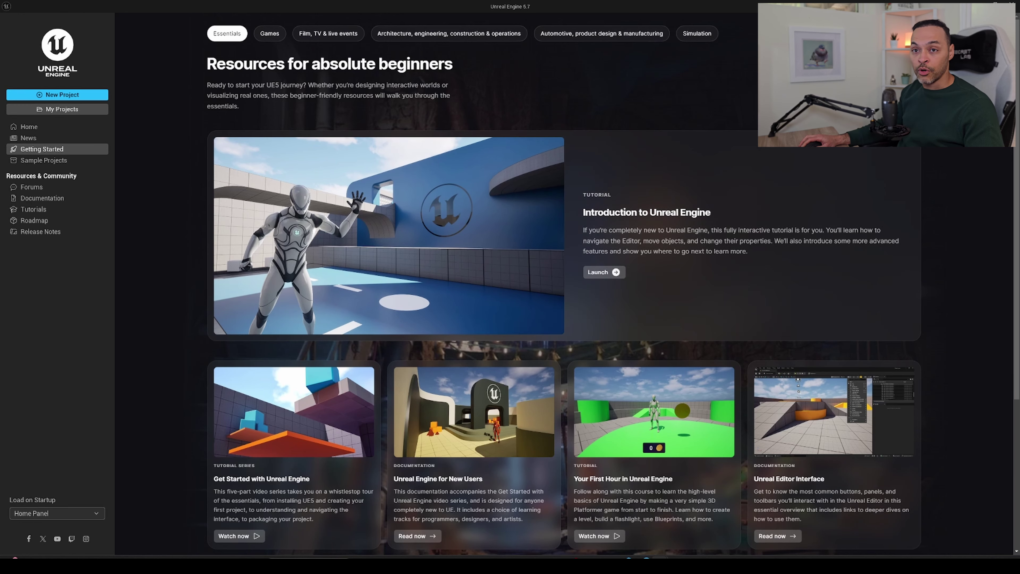
Create a Third Person game project named DumpV2 in the location D:\UE\DumpV2
left_click(65, 94)
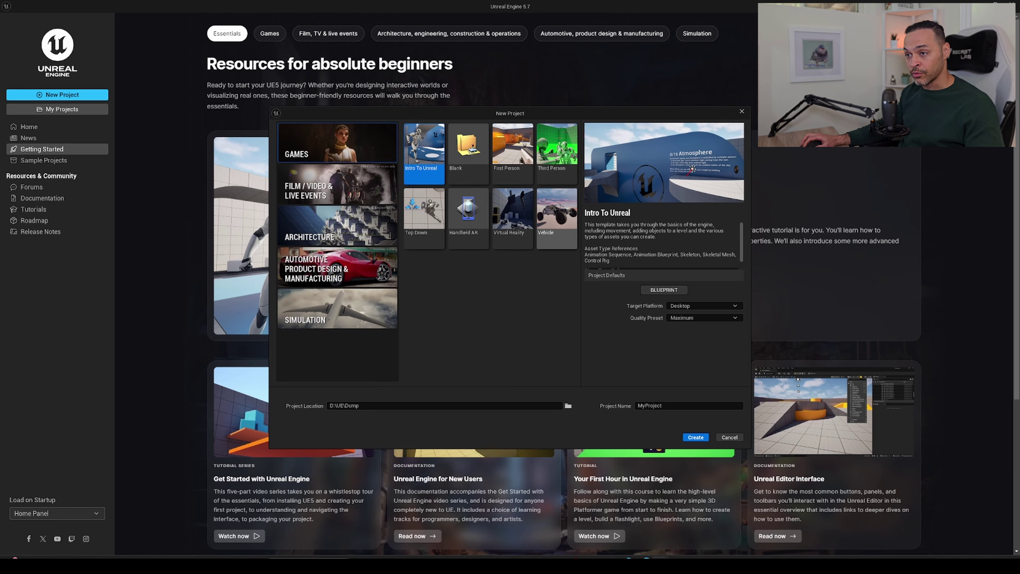
left_click(556, 153)
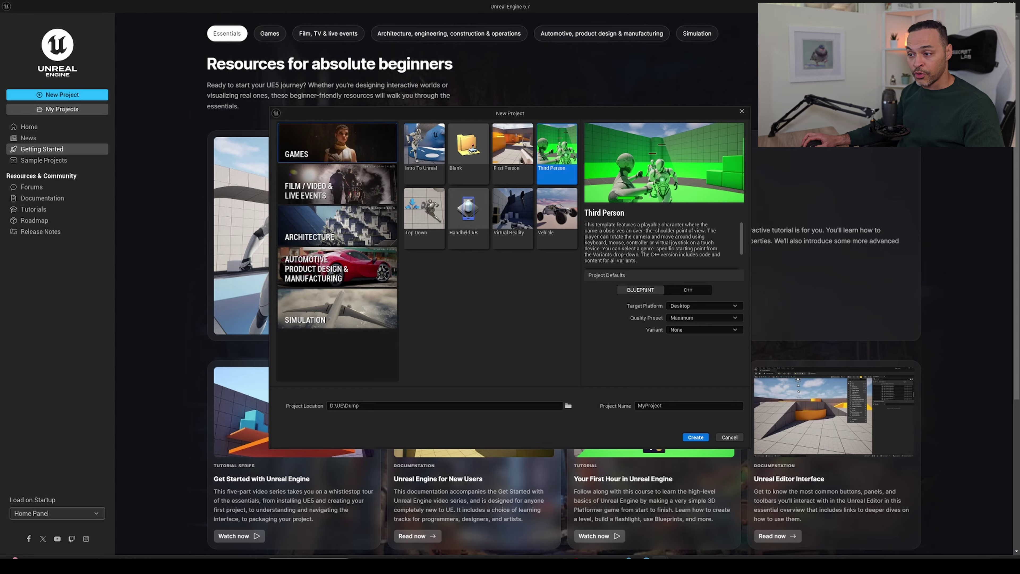
double_click(673, 405)
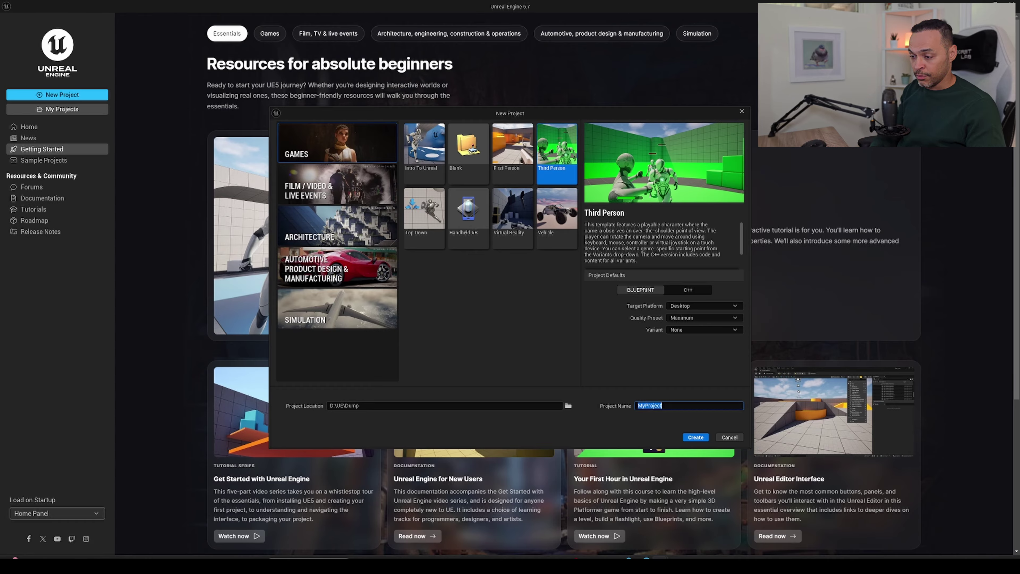
type("Du")
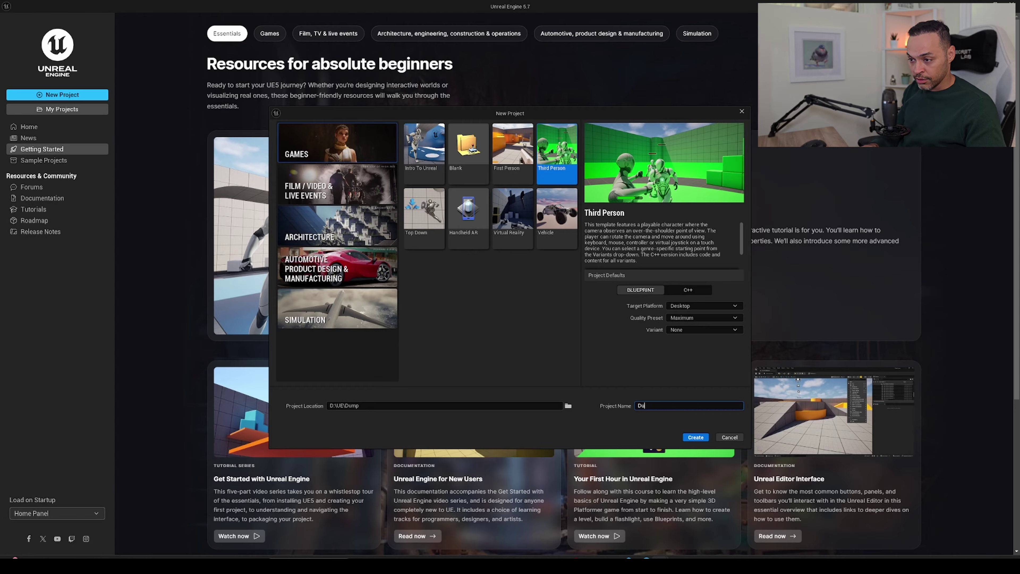
type("mpV2")
key("ctrl+a")
left_click(364, 403)
type("V2")
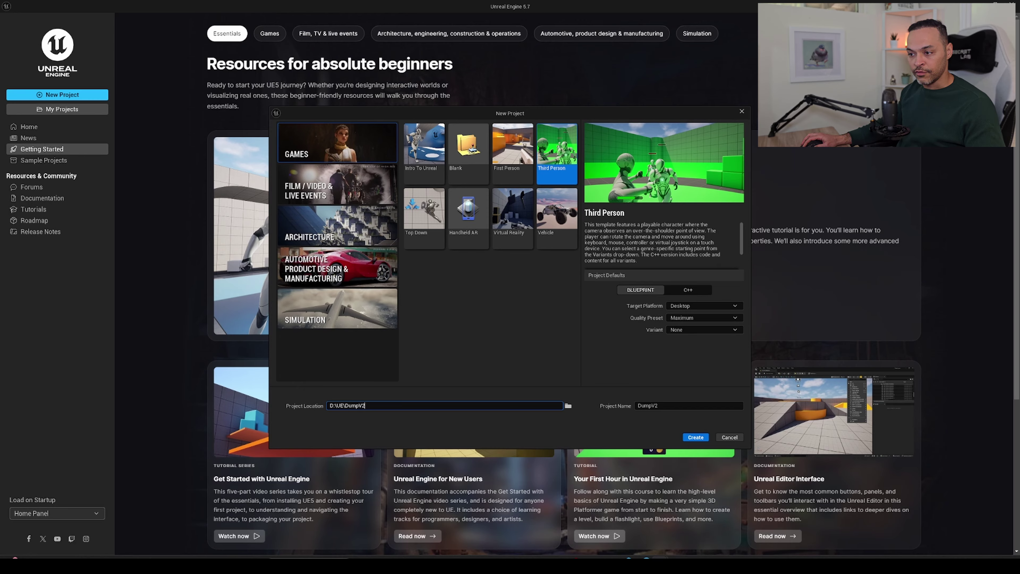
left_click(700, 437)
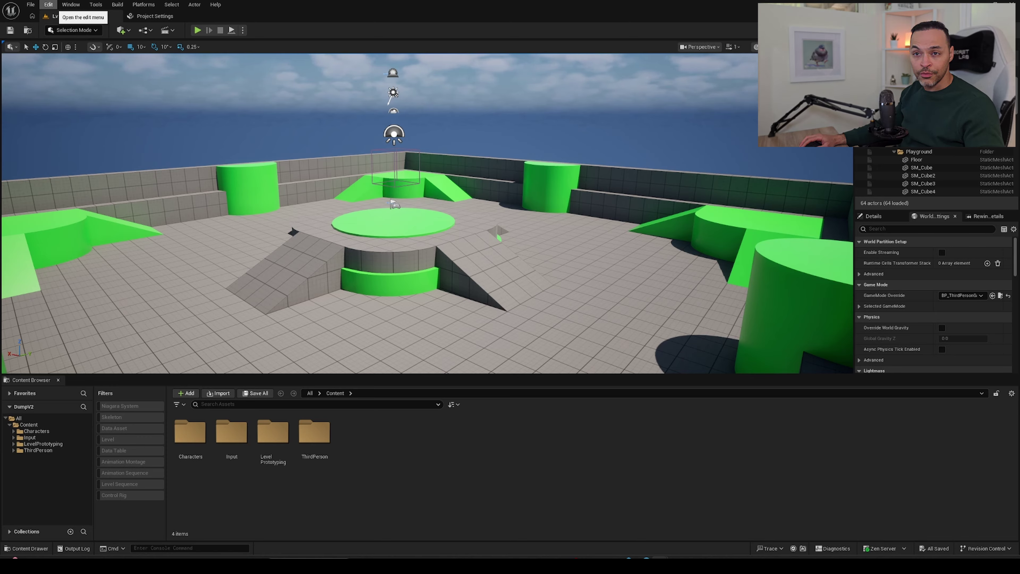
Enable Invert Middle Mouse Pan for the level editor viewports in the editor preferences and test the navigation in the level
left_click(48, 4)
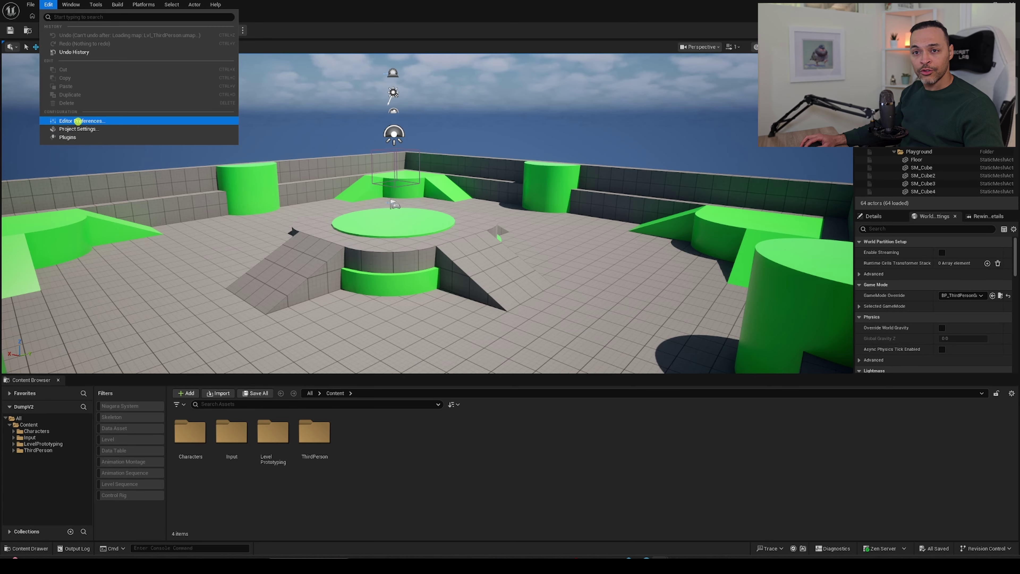
left_click(79, 129)
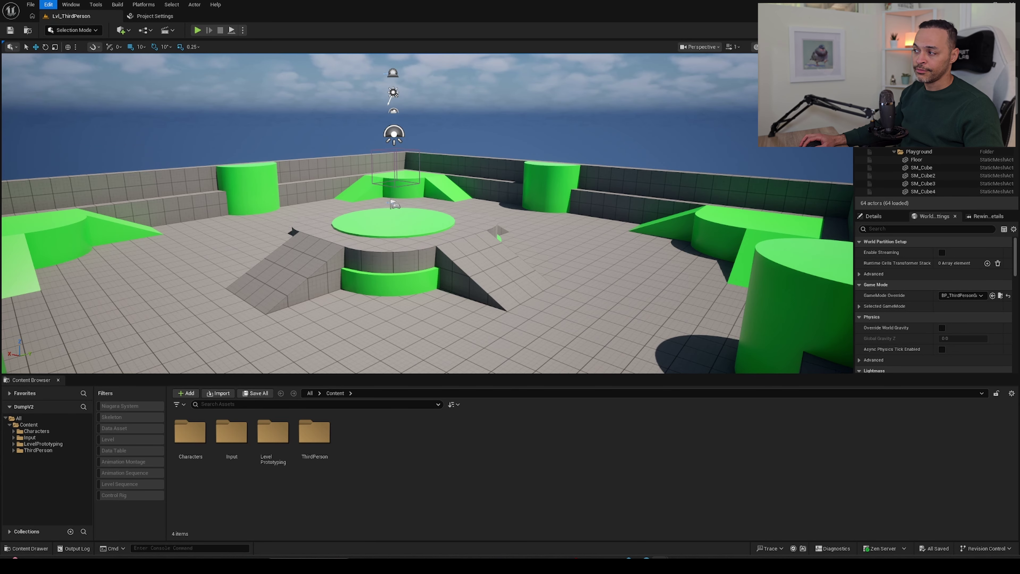
type("mouse pan")
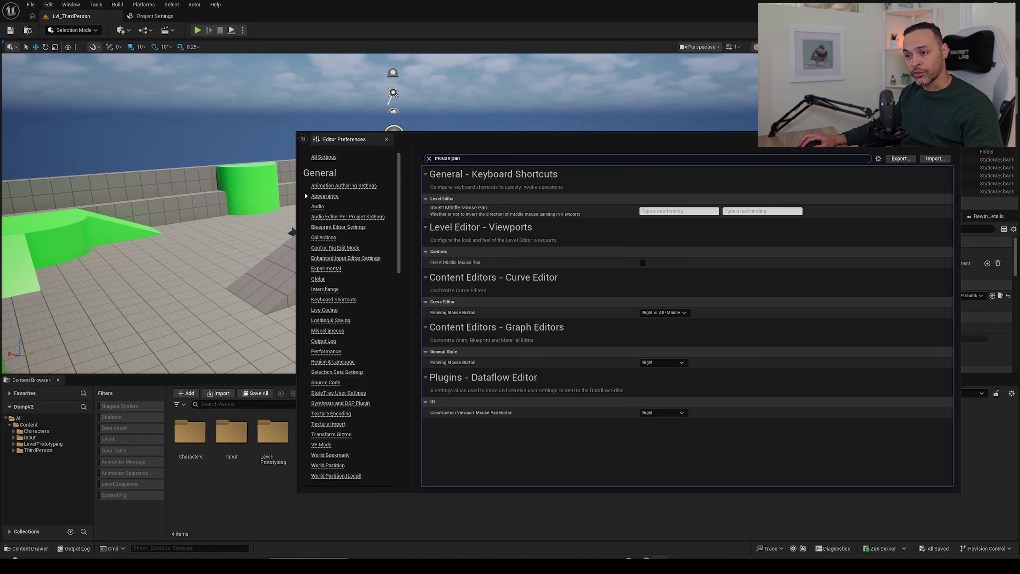
left_click(643, 262)
left_click(386, 139)
middle_click_drag(402, 242, 417, 225)
right_click_drag(427, 217, 420, 193)
key("w")
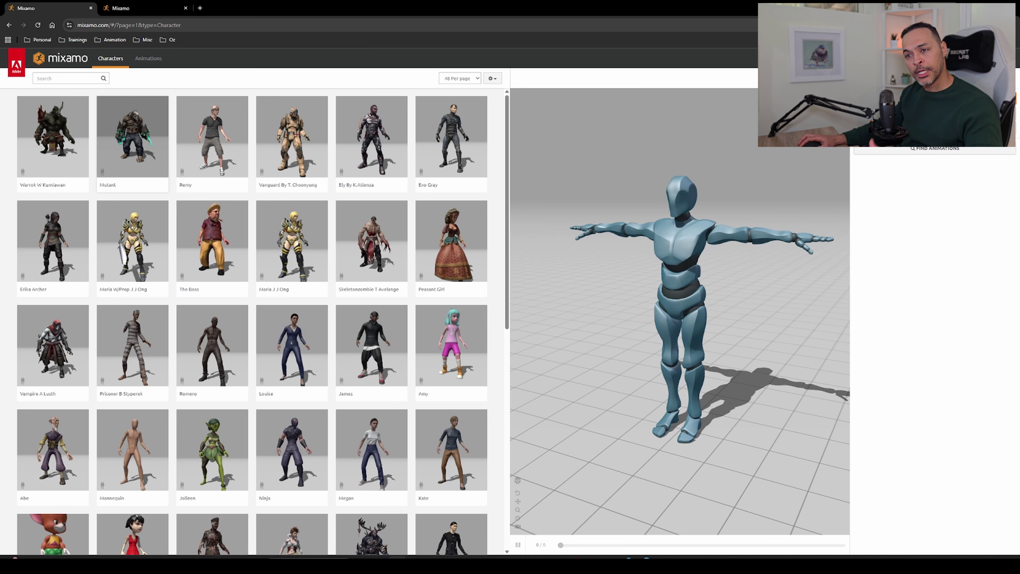
Switch to Mixamo, look through its characters, and download the Y Bot character as FBX Binary in T-pose
scroll(450, 242, "down", 10)
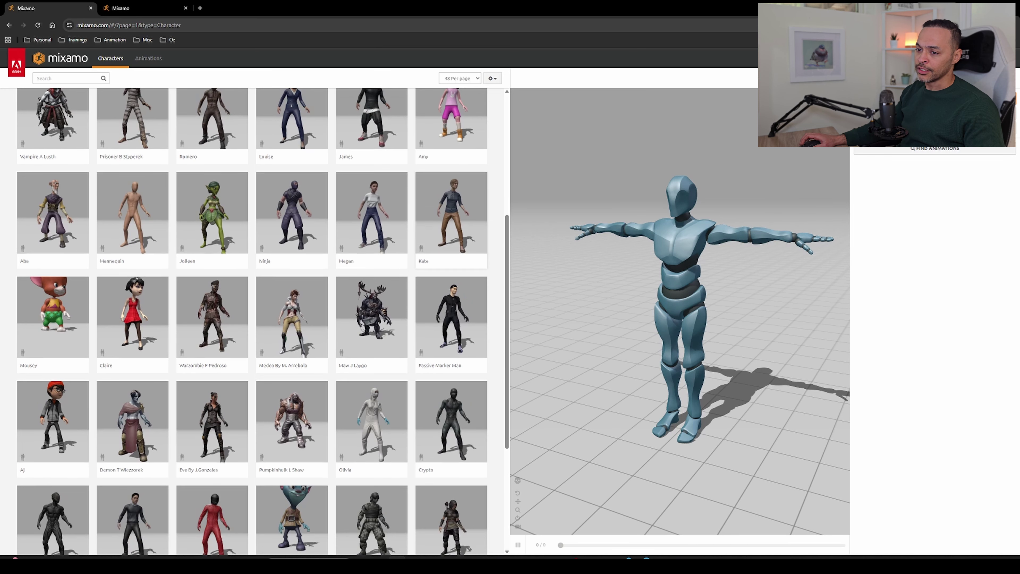
scroll(449, 241, "up", 3)
scroll(450, 241, "down", 3)
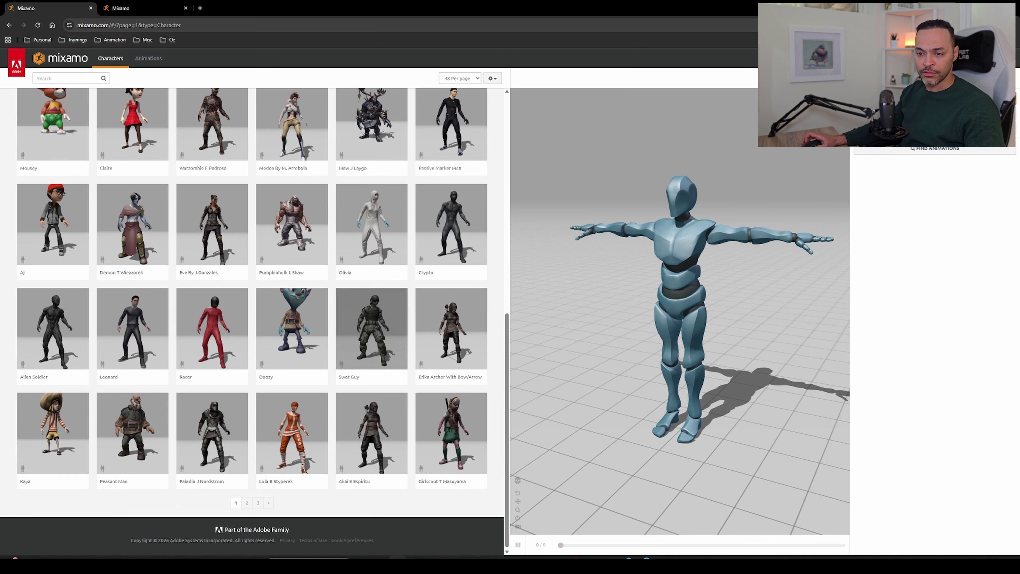
scroll(292, 245, "up", 10)
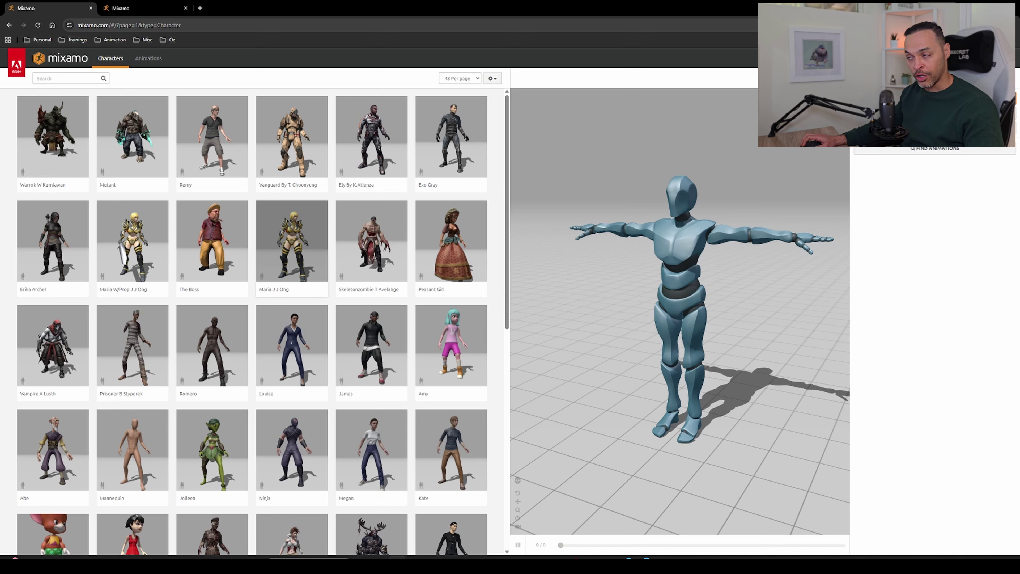
left_click(130, 8)
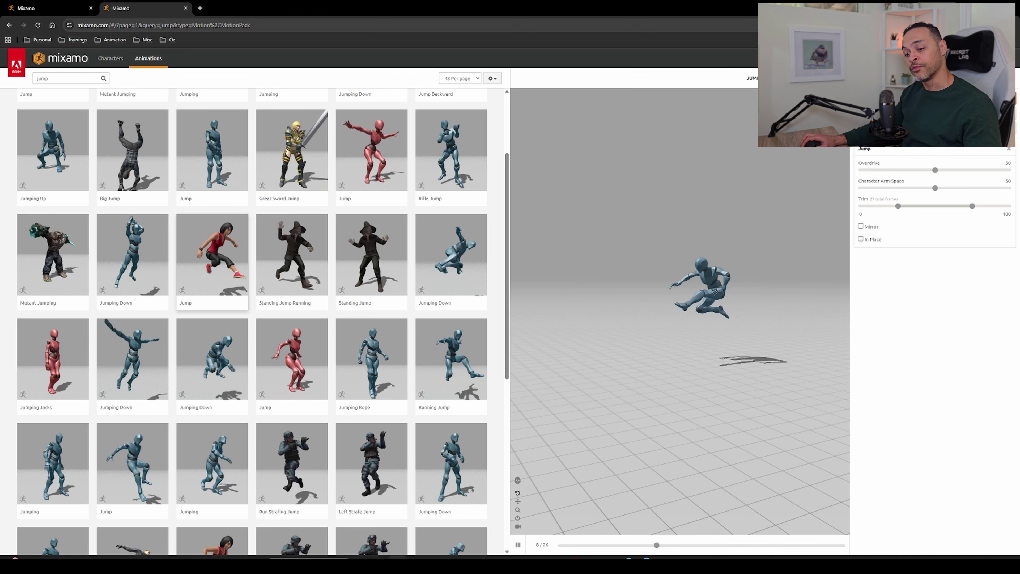
left_click(111, 58)
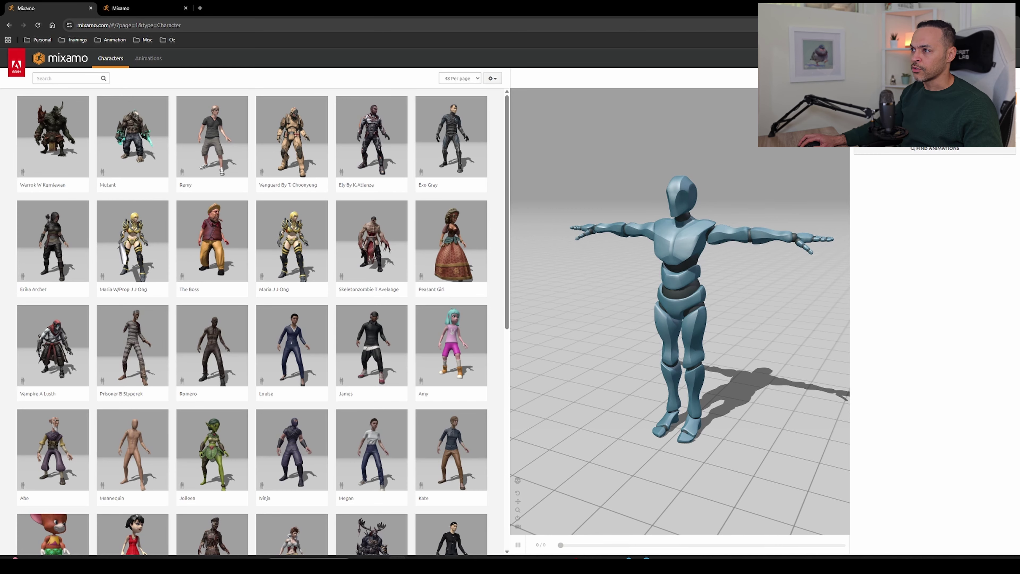
left_click(935, 98)
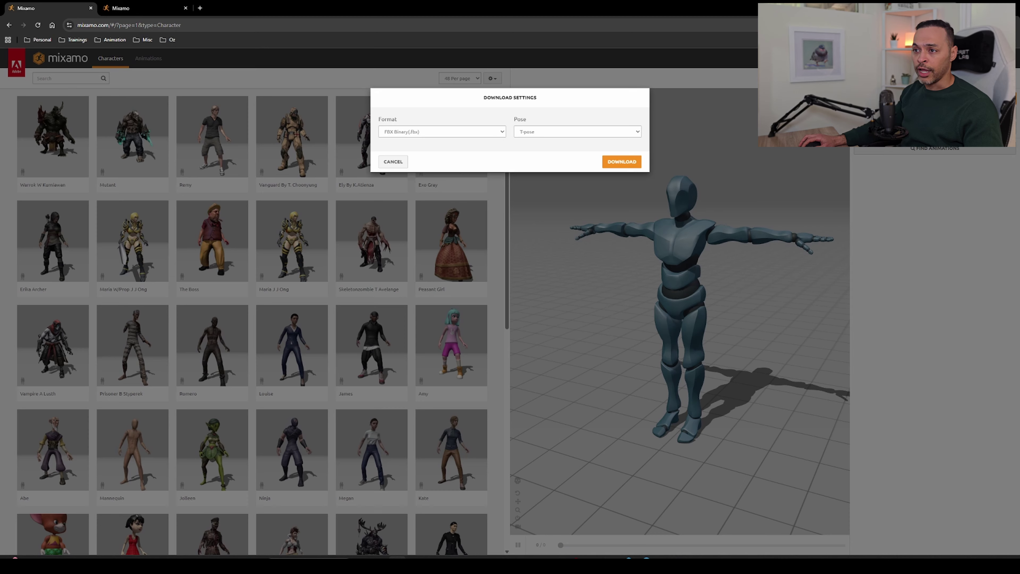
left_click(621, 164)
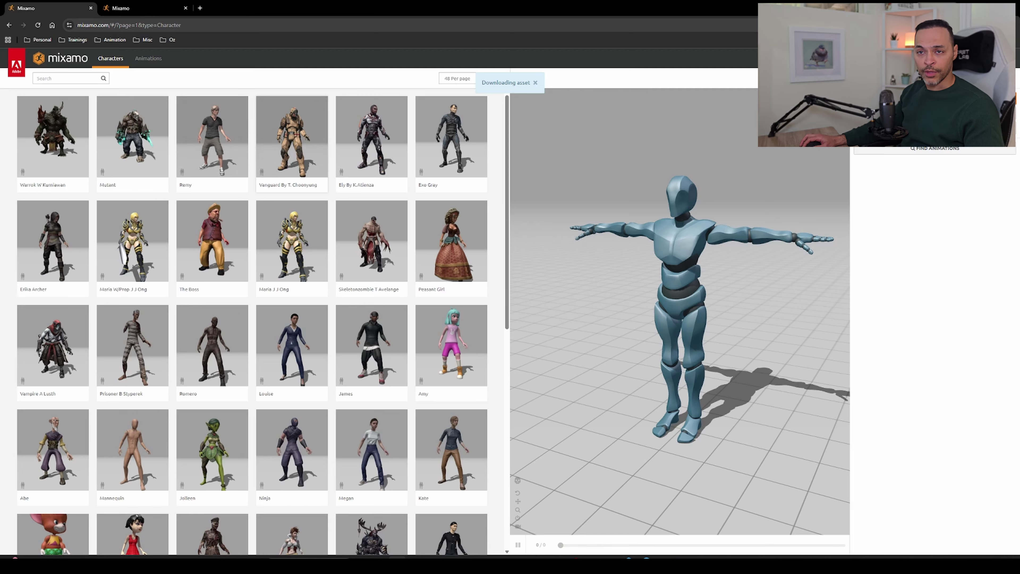
Download the Jump animation as FBX Binary without skin, at 60 frames per second and with no keyframe reduction
key("ctrl+Tab")
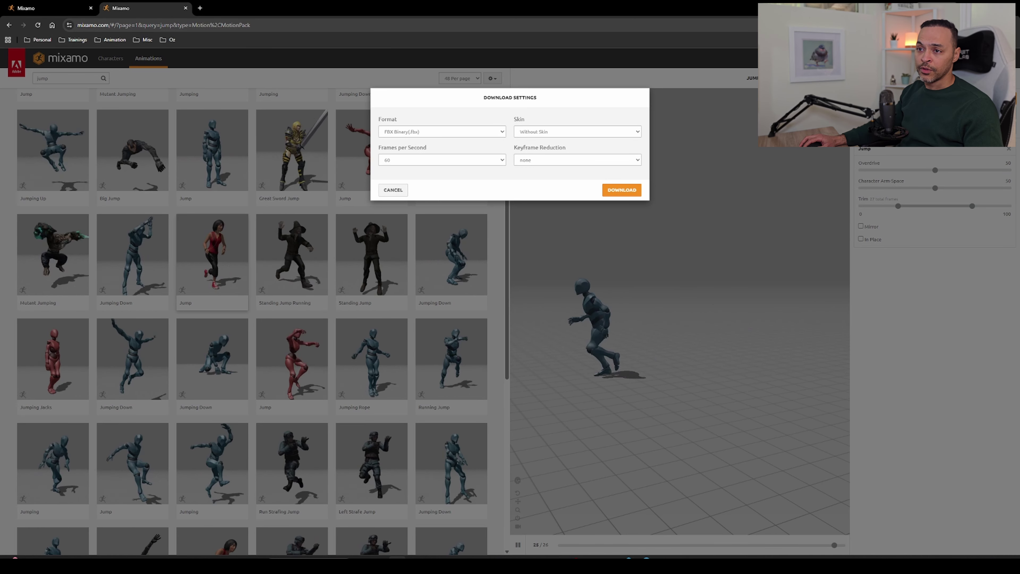
left_click(442, 160)
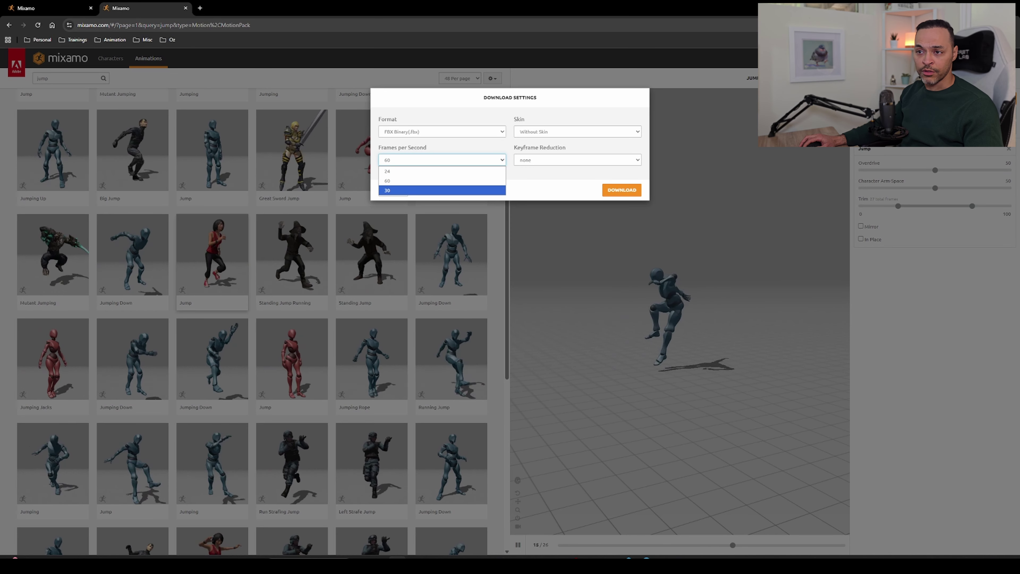
left_click(413, 181)
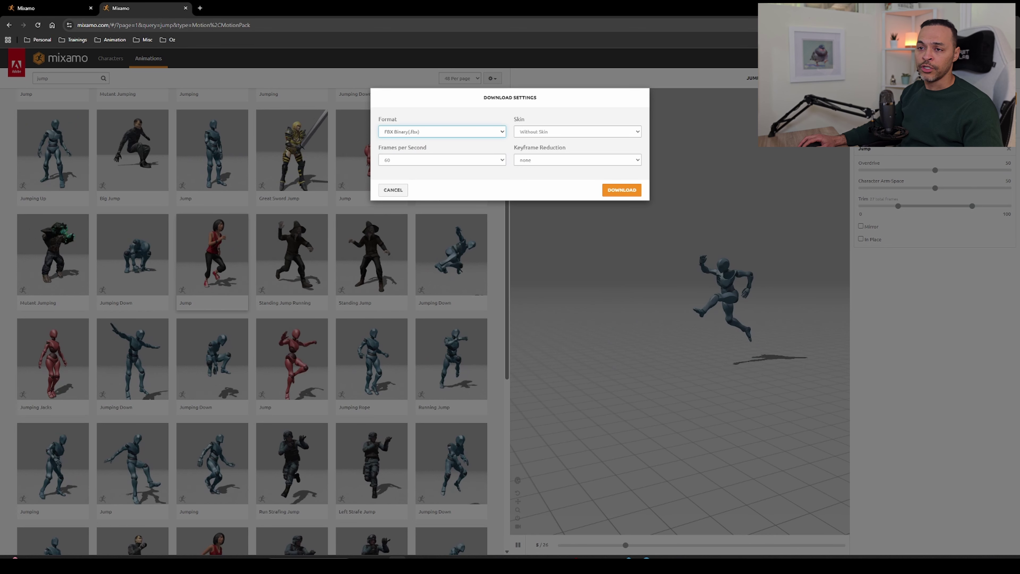
left_click(433, 131)
left_click(433, 132)
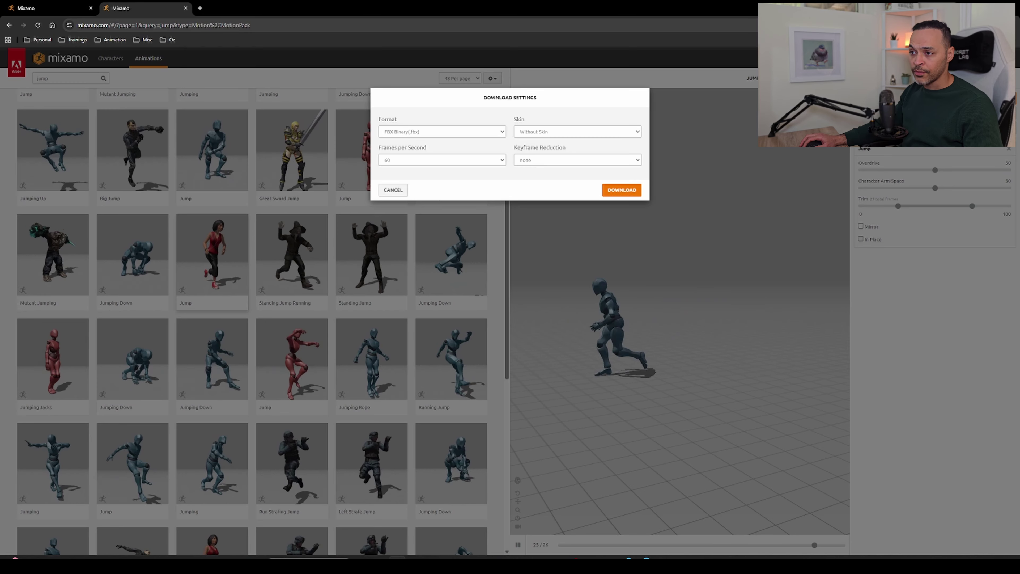
left_click(622, 189)
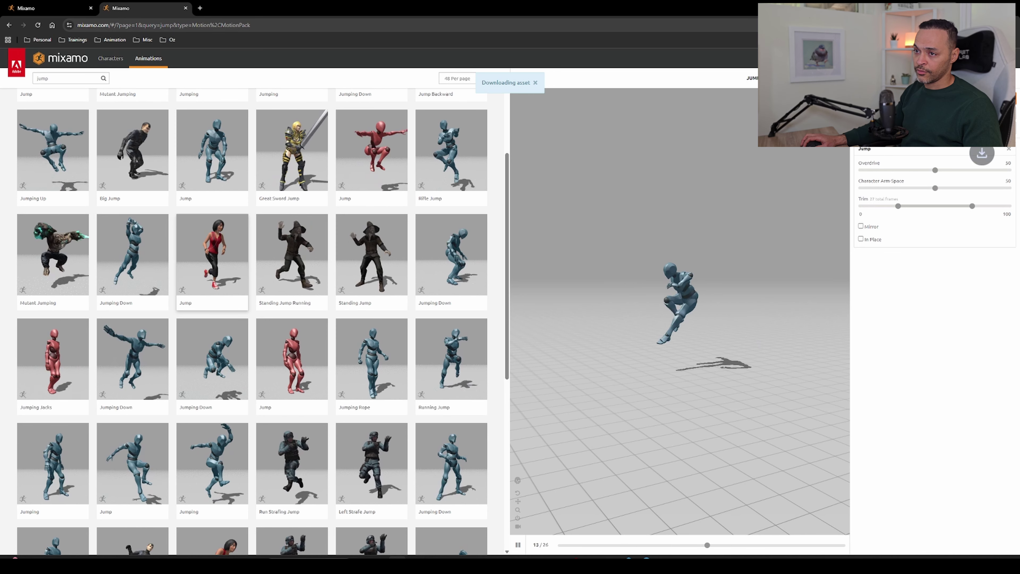
left_click(63, 8)
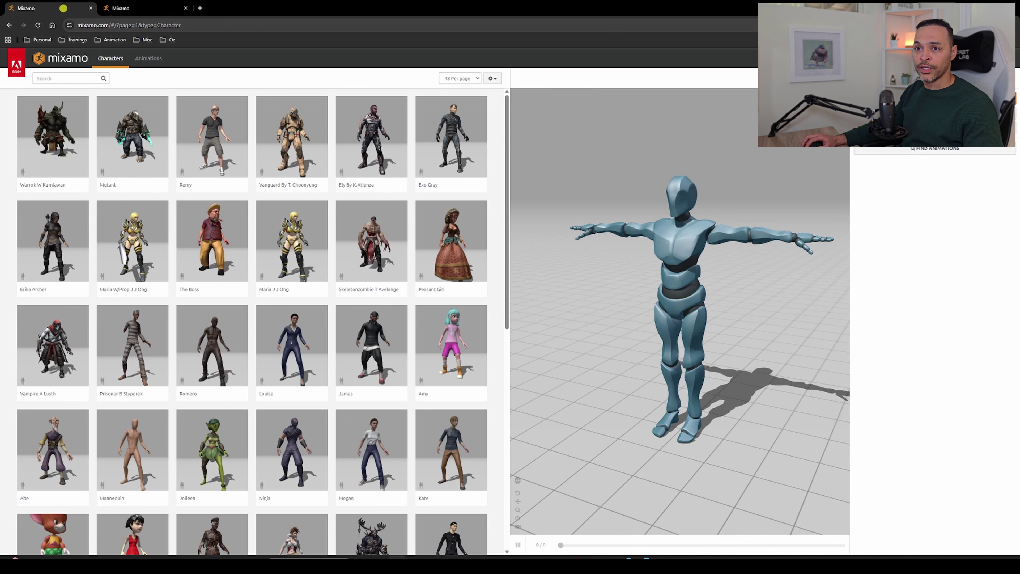
Switch back to the Unreal Editor and create a folder named Mixamo inside the Characters folder
left_click_drag(764, 8, 1019, 70)
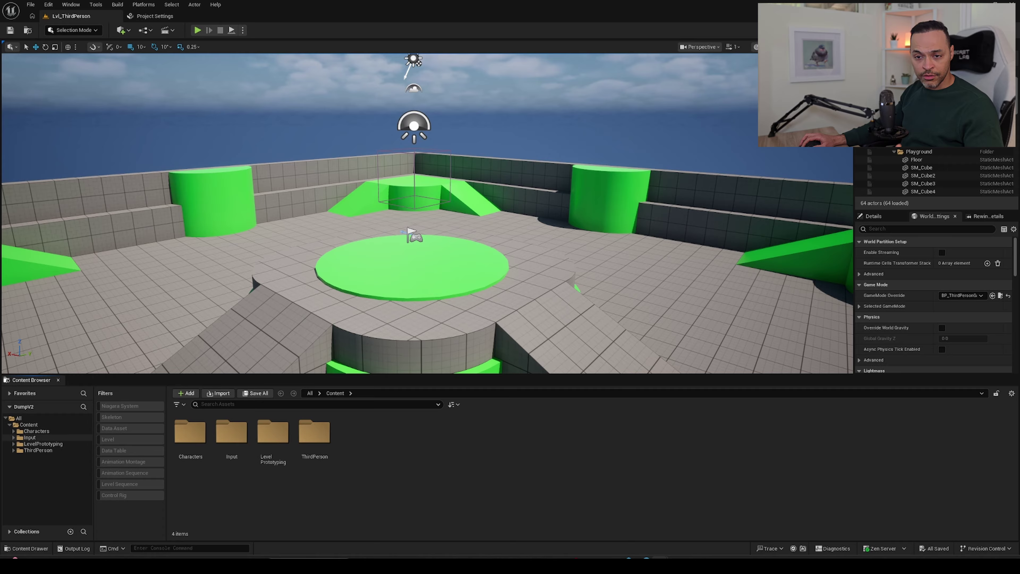
left_click(36, 430)
left_click(226, 446)
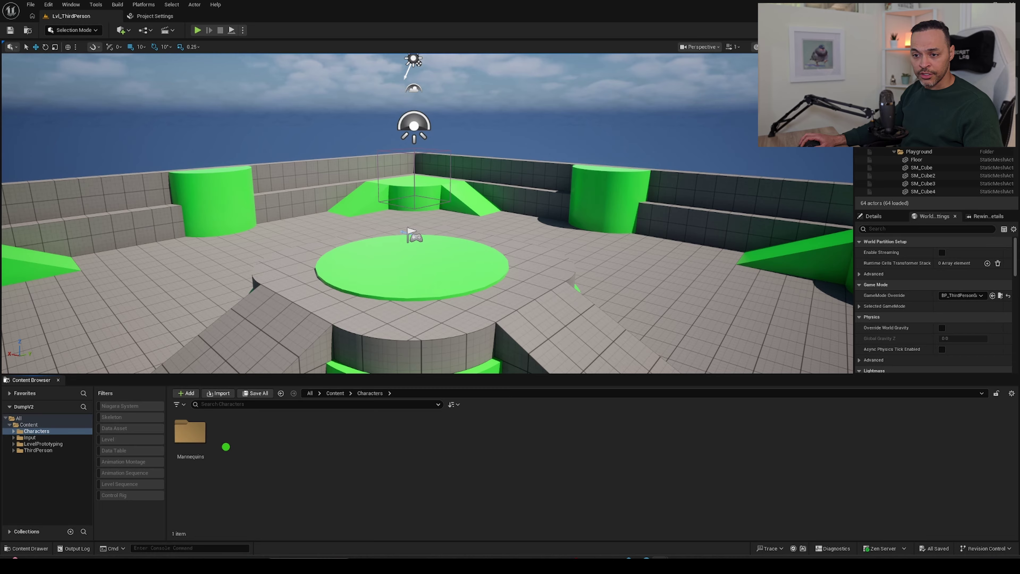
right_click(222, 440)
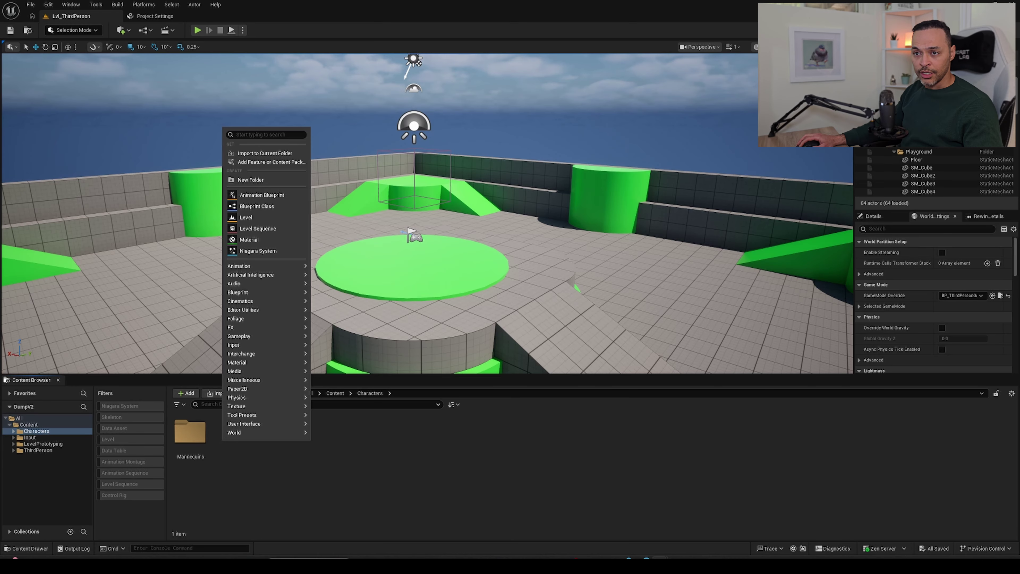
left_click(251, 180)
type("Mixamo")
key("Return")
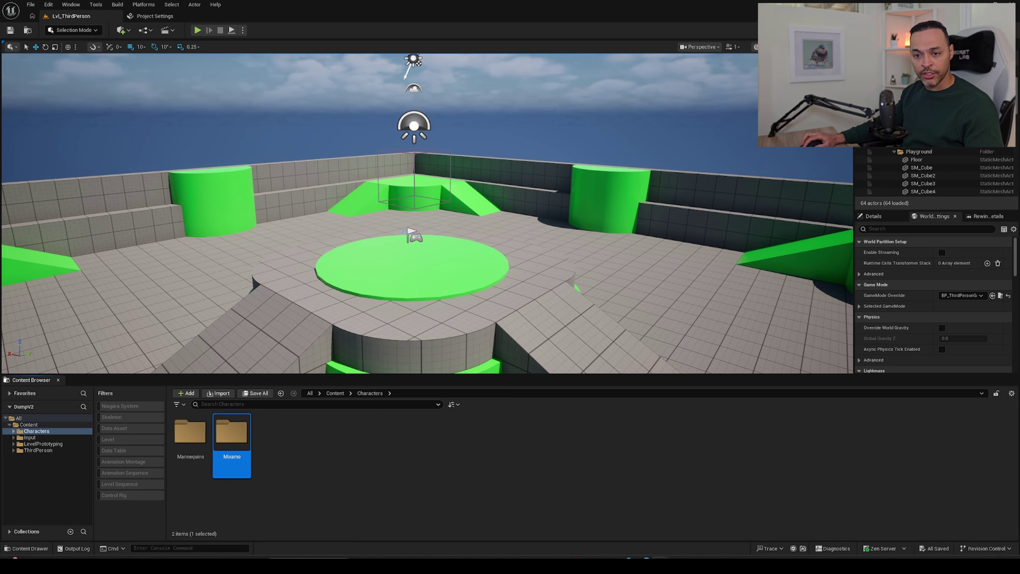
Create a folder named Animation directly under the Content folder
right_click(27, 424)
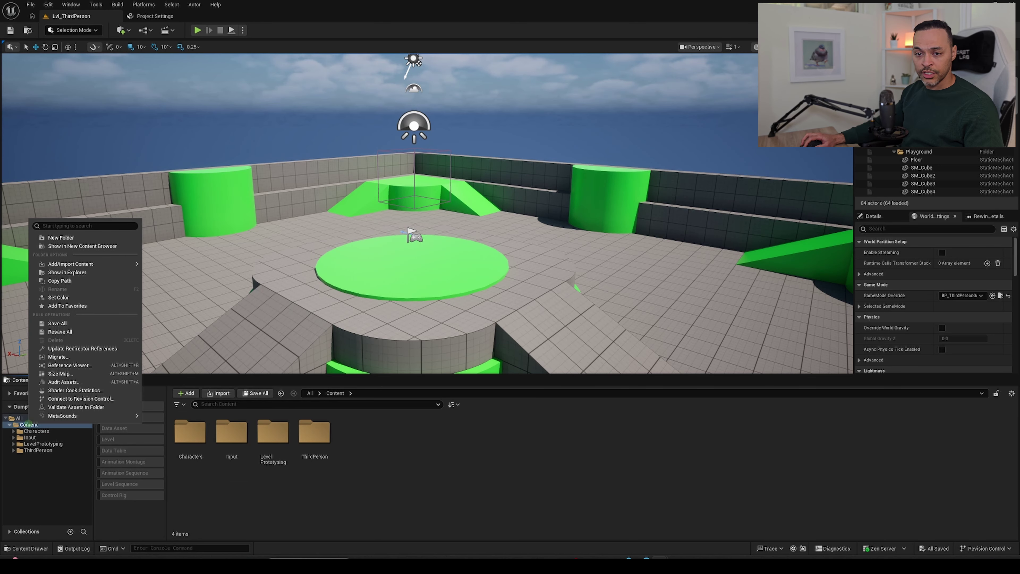
left_click(61, 238)
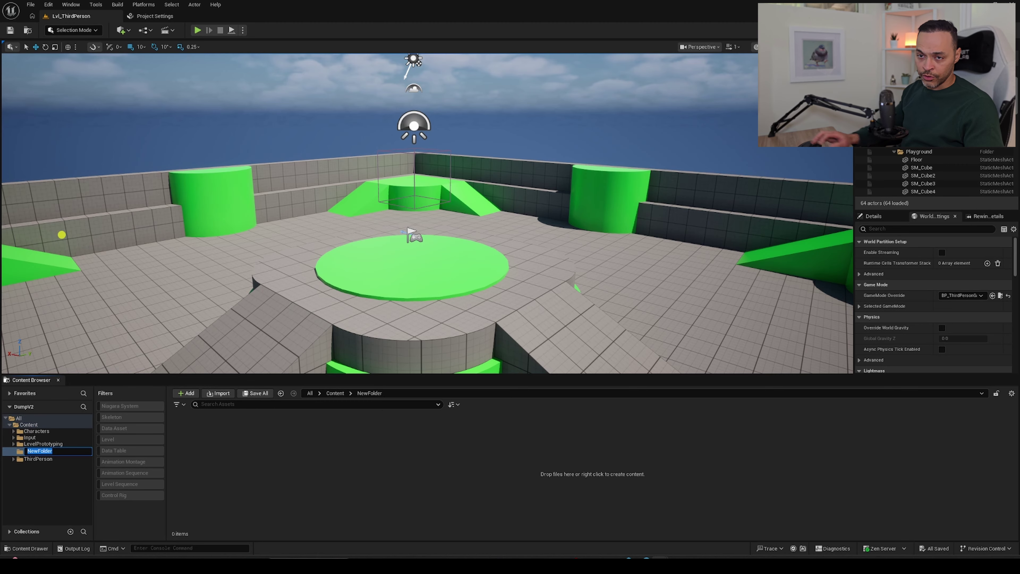
type("Animation")
key("Return")
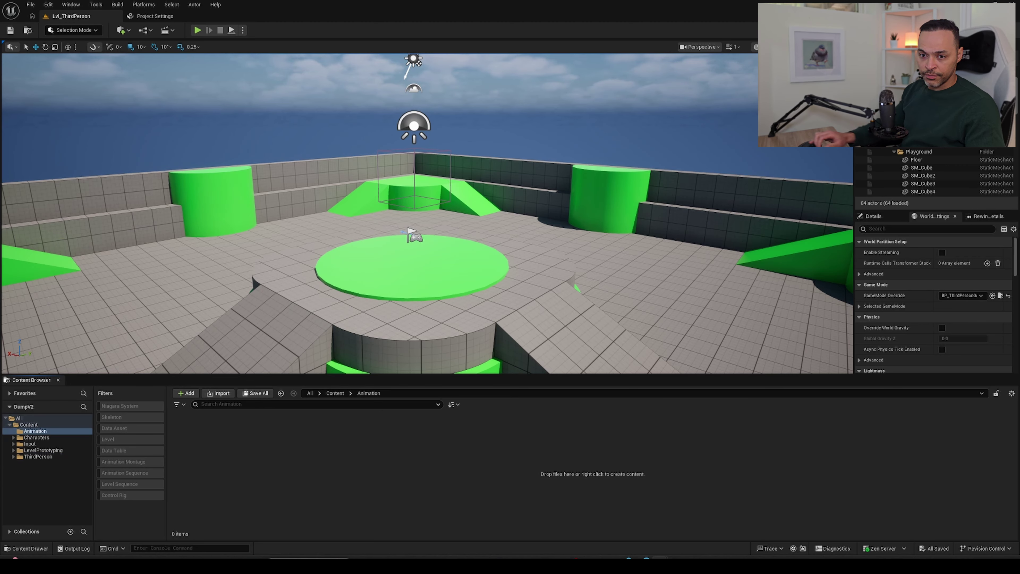
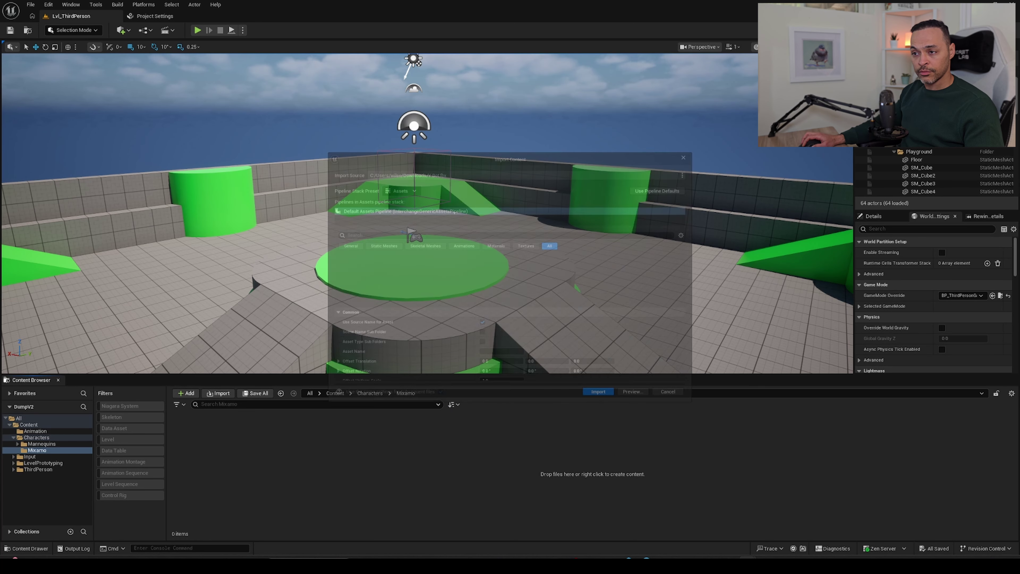
Import Y Bot.fbx into the Mixamo folder with the Default Assets Pipeline and save the imported assets
scroll(507, 318, "down", 5)
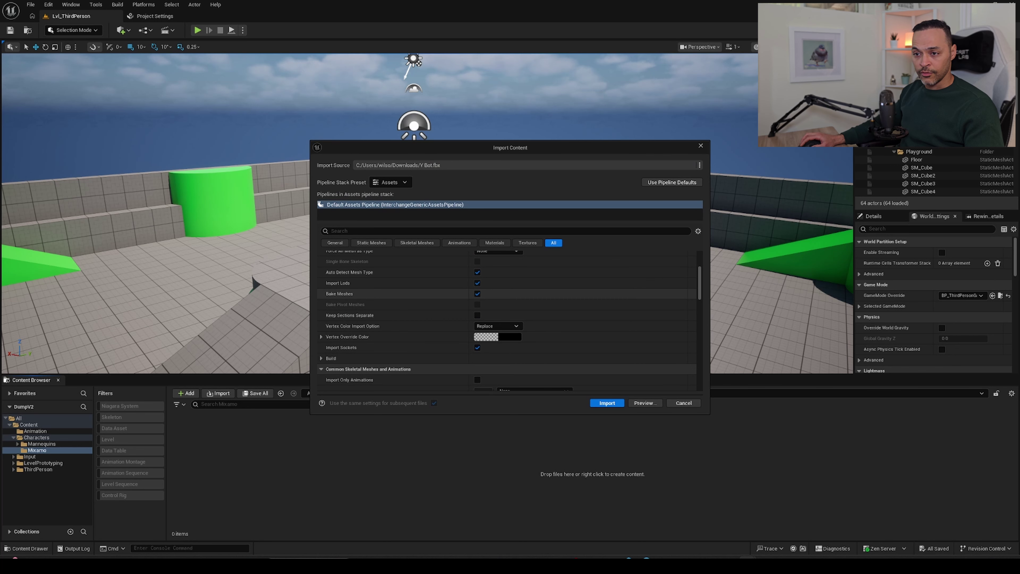
left_click(607, 403)
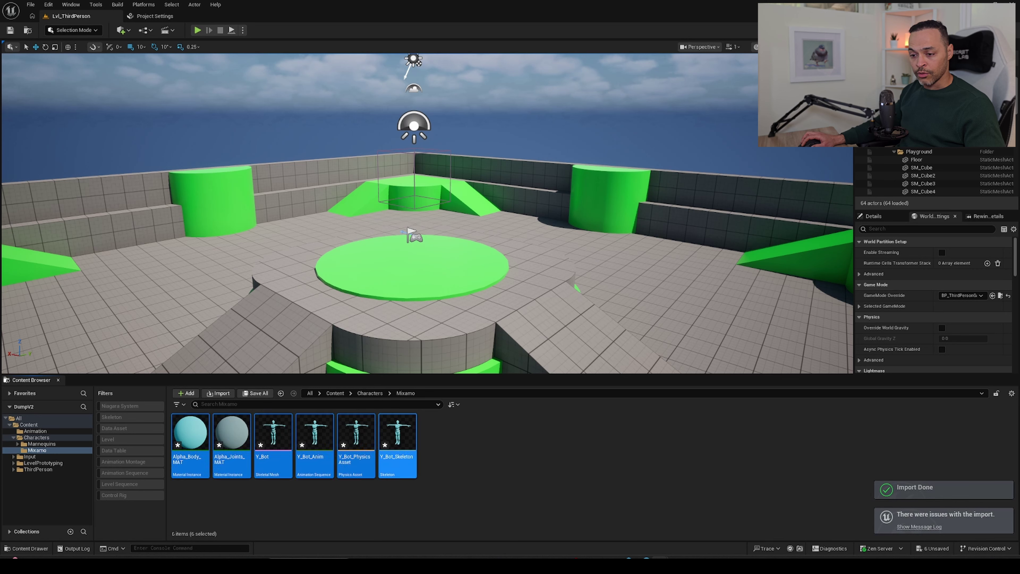
key("ctrl+s")
left_click(485, 451)
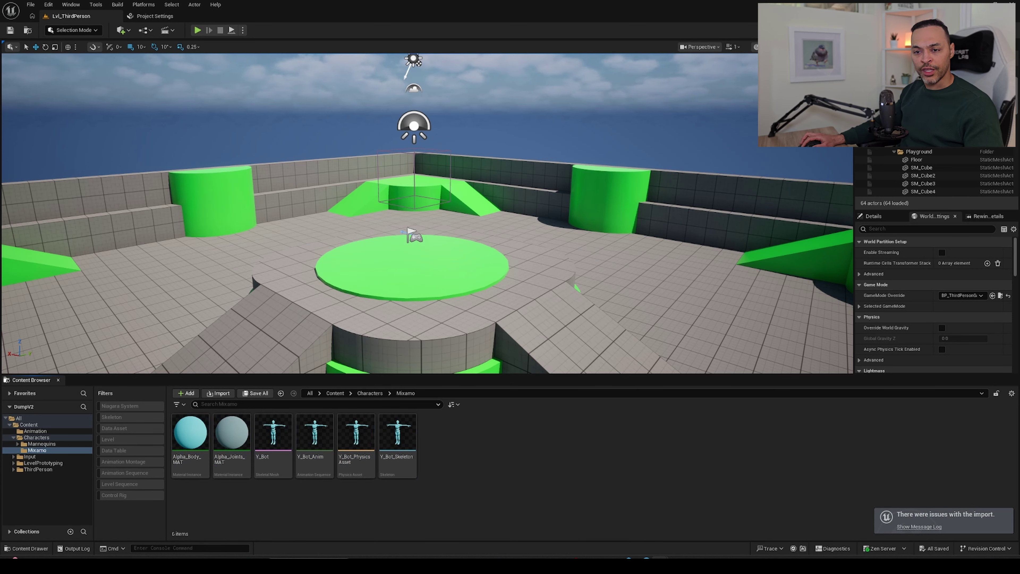
Import Jump.fbx into the Animation folder as animation only, using Y_Bot_Skeleton as its skeleton
left_click(35, 431)
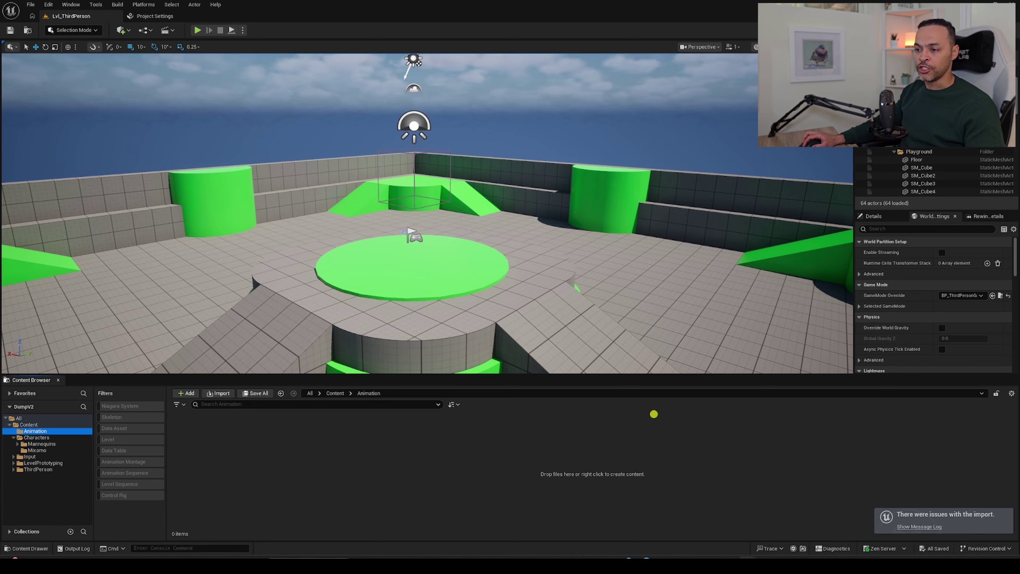
left_click_drag(436, 465, 437, 466)
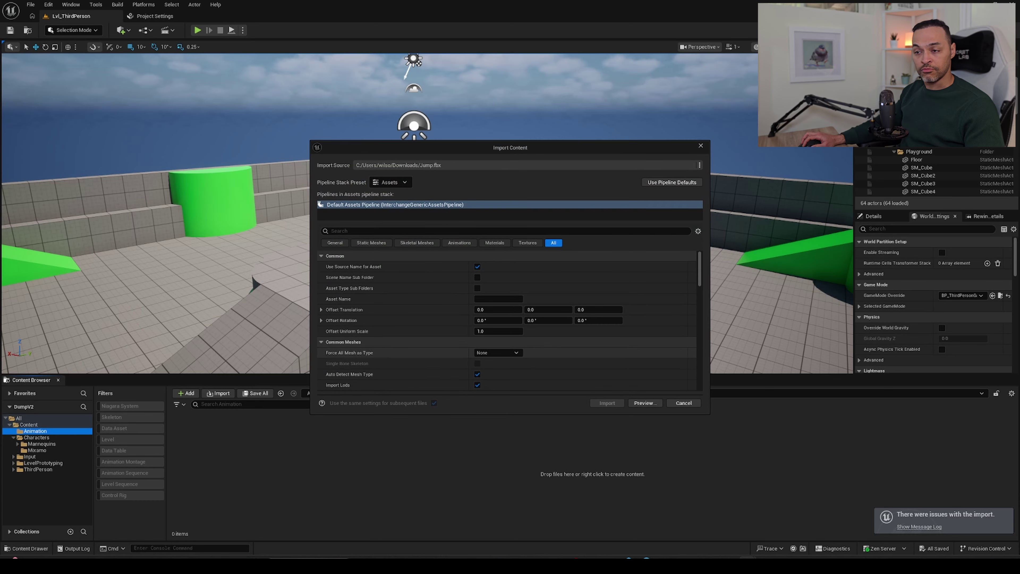
scroll(508, 320, "down", 2)
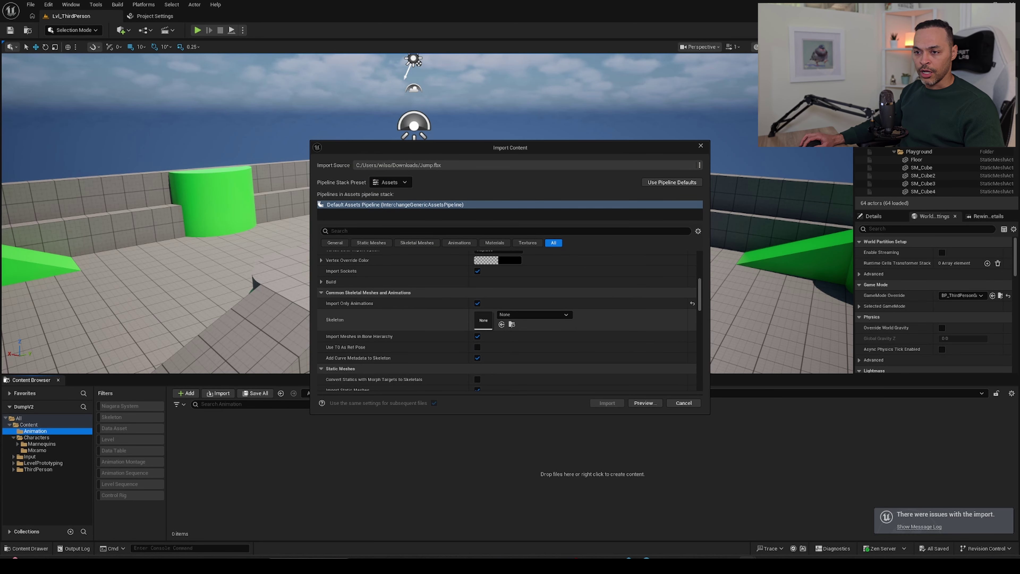
left_click(543, 314)
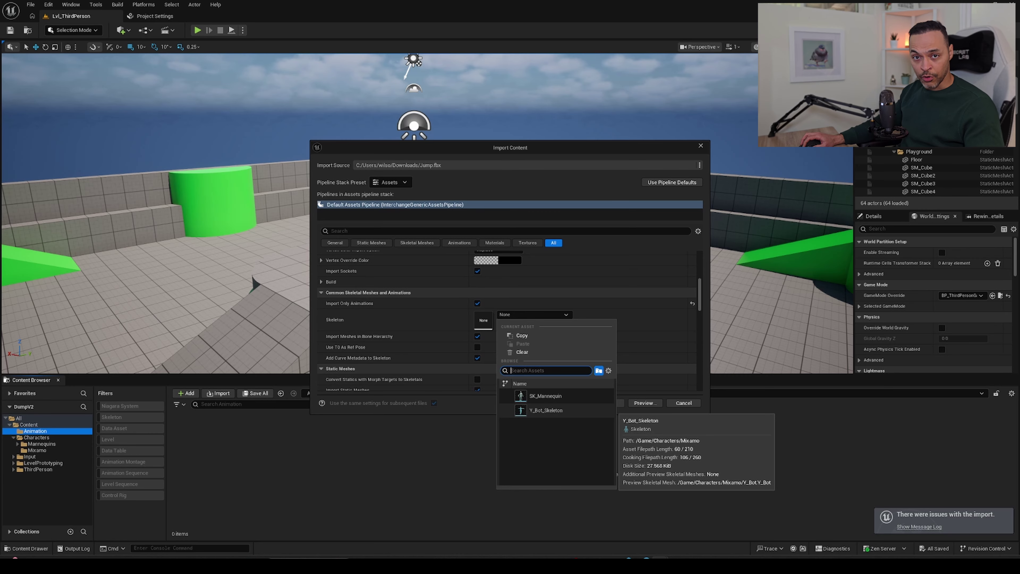
left_click(546, 410)
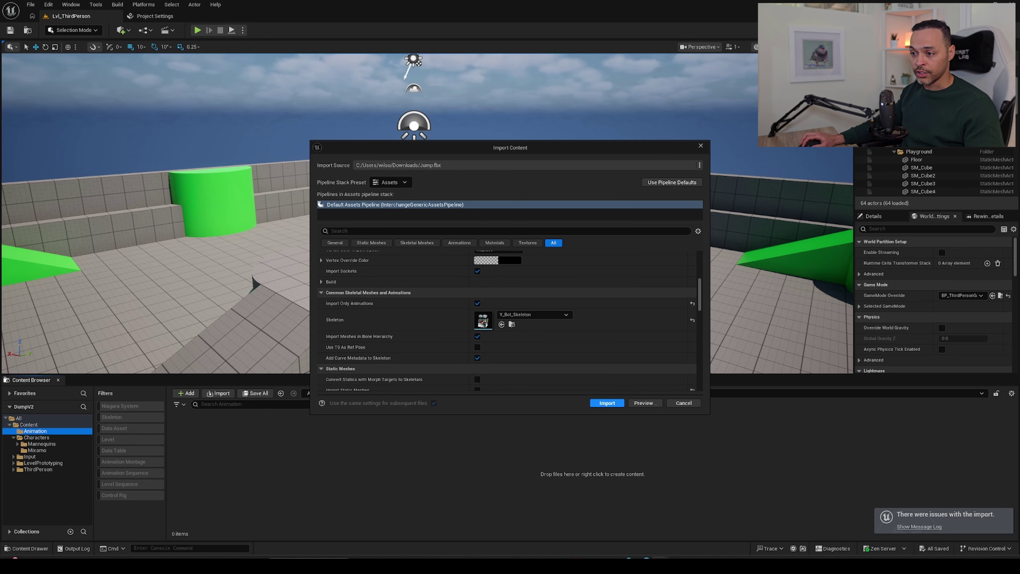
left_click(607, 403)
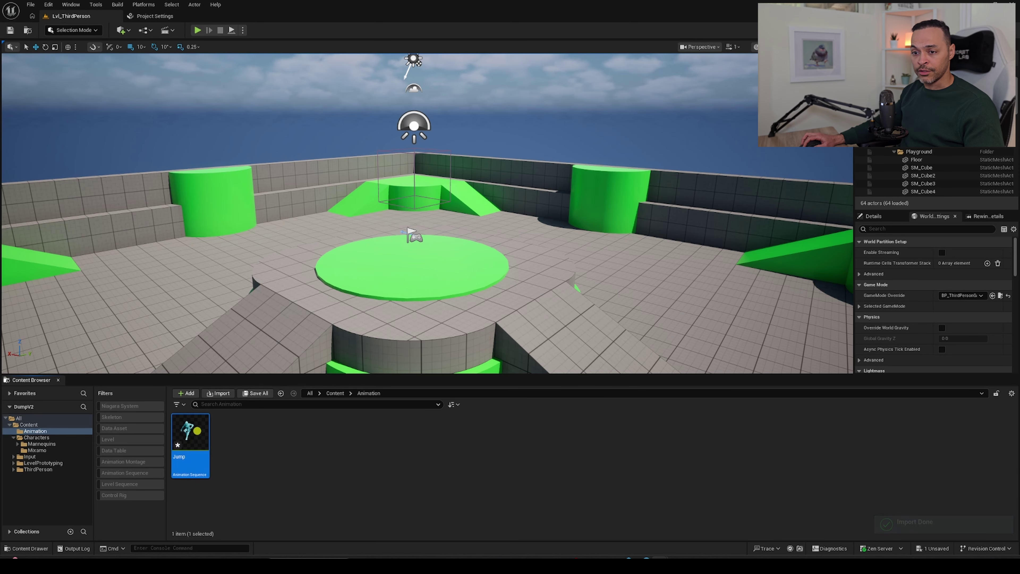
Open the imported Jump animation docked beside the level editor and turn on Enable Root Motion for it
double_click(197, 431)
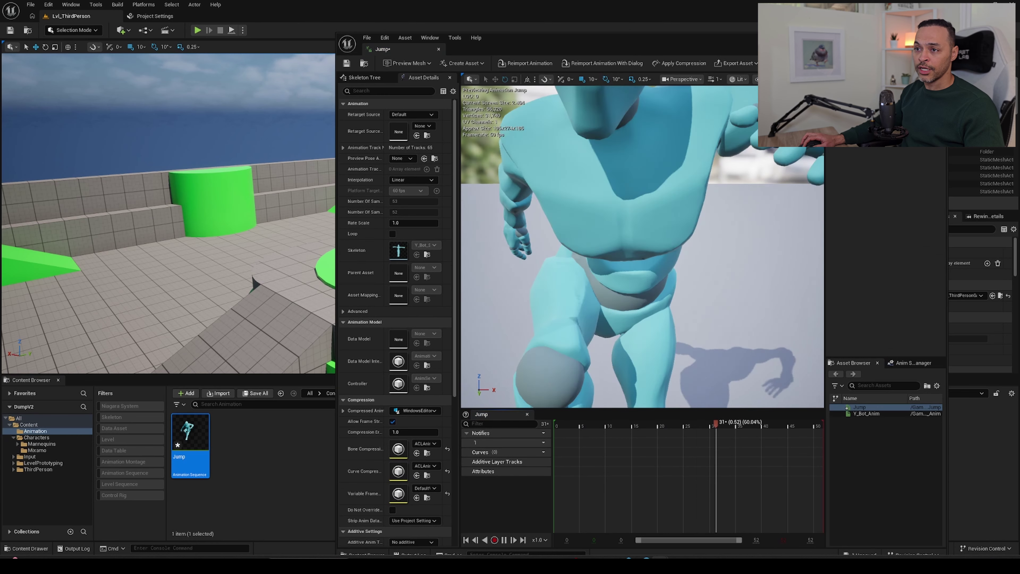
left_click_drag(382, 49, 203, 16)
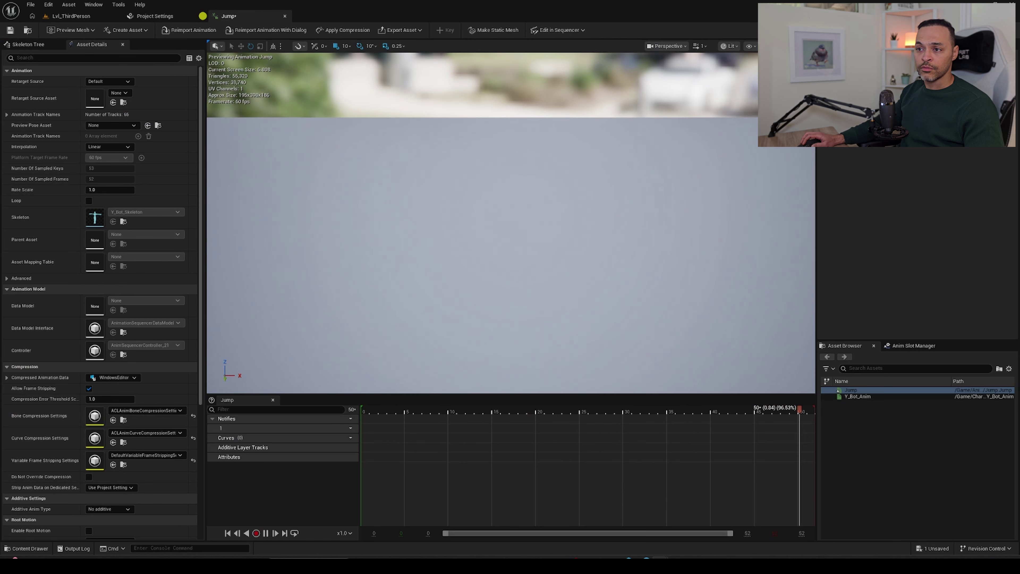
left_click_drag(447, 204, 446, 203)
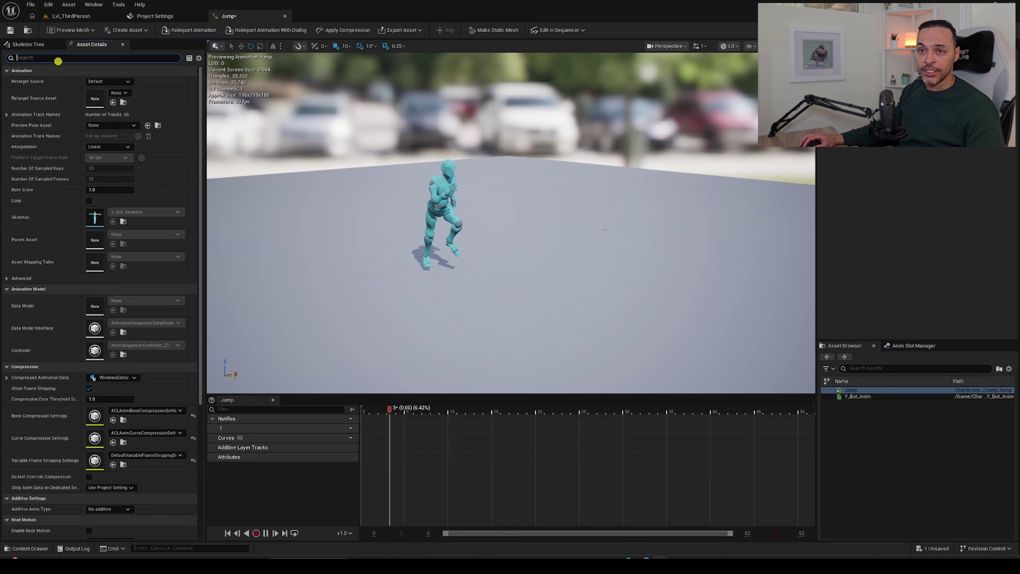
left_click(58, 59)
type("root")
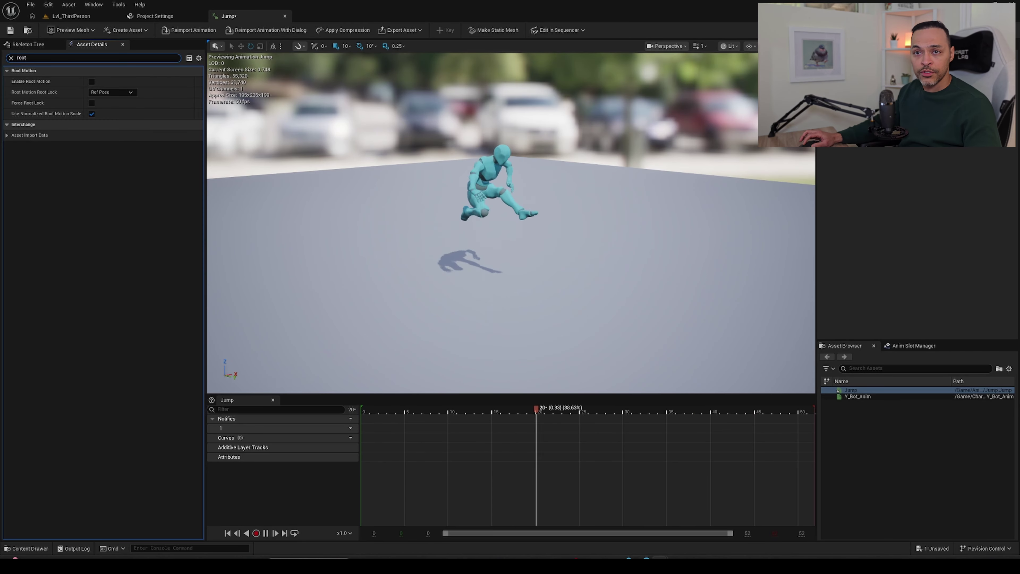
left_click(92, 81)
Examine the jump's root motion path in the preview from several angles and pause the playback
mouse_move(359, 241)
left_mouse_down("alt")
mouse_move(426, 225)
mouse_move(438, 205)
mouse_move(358, 241)
left_mouse_up("alt")
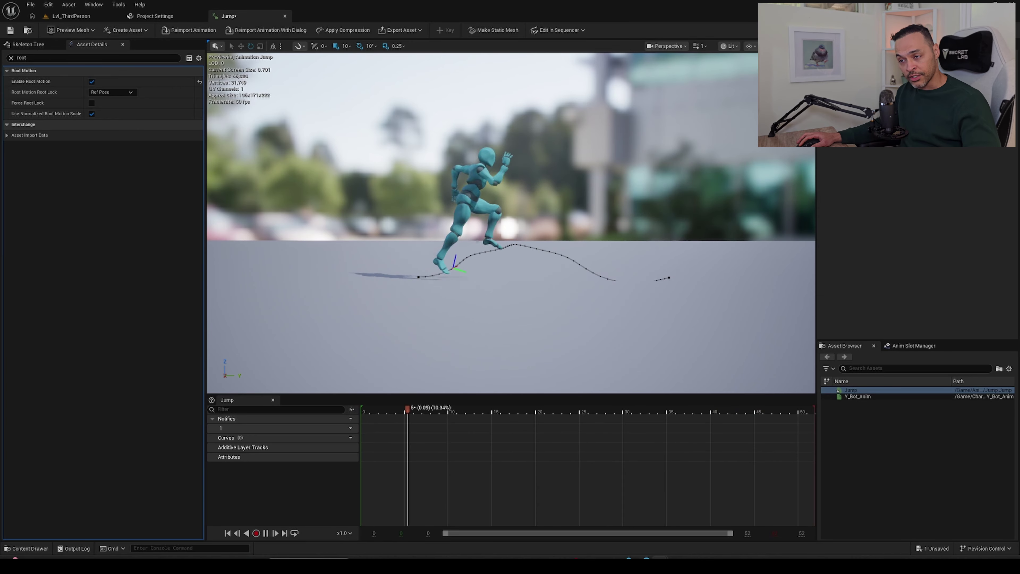
mouse_move(575, 193)
left_mouse_down()
mouse_move(558, 208)
mouse_move(558, 199)
left_mouse_up()
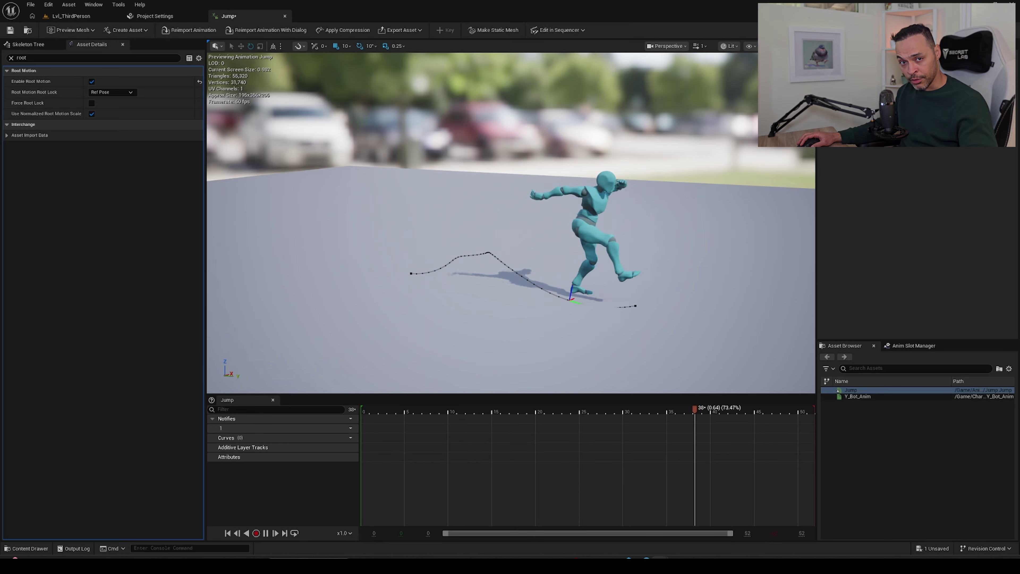
left_click_drag(549, 227, 547, 214)
key("space")
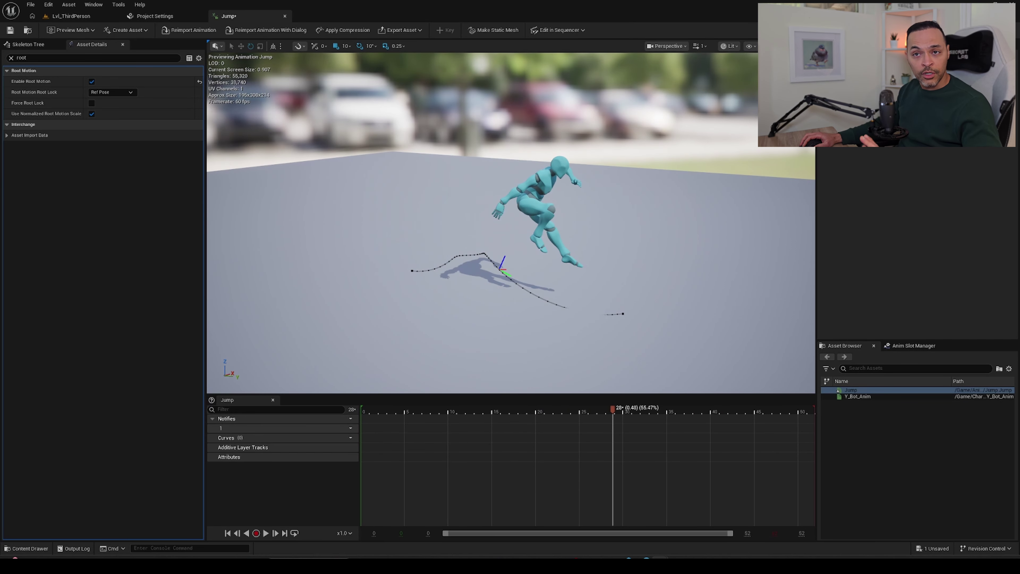
Close the Project Settings, return to the level editor and look into the Mixamo folder inside Characters
left_click(155, 16)
left_click(79, 16)
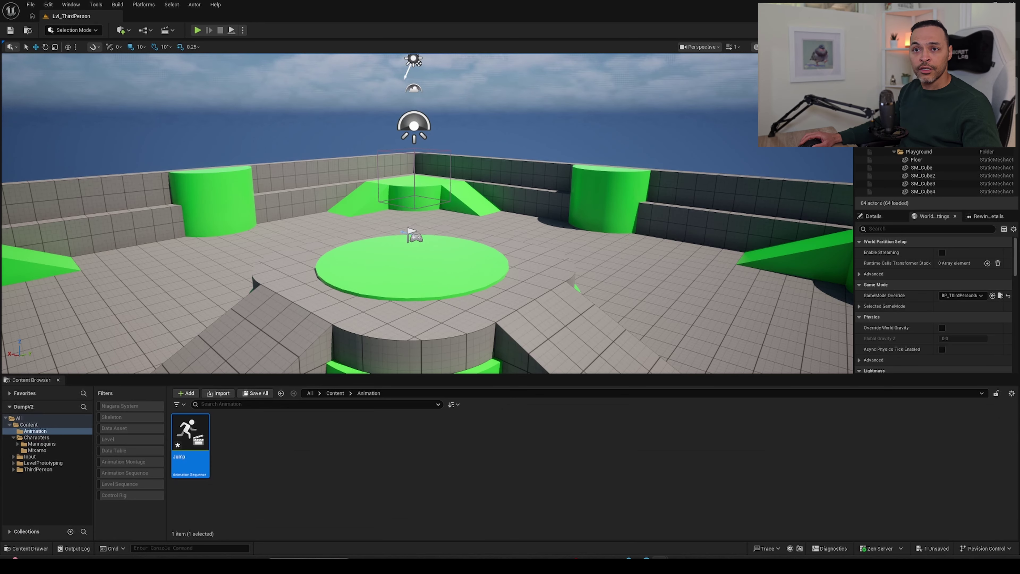
left_click(254, 463)
left_click(203, 434)
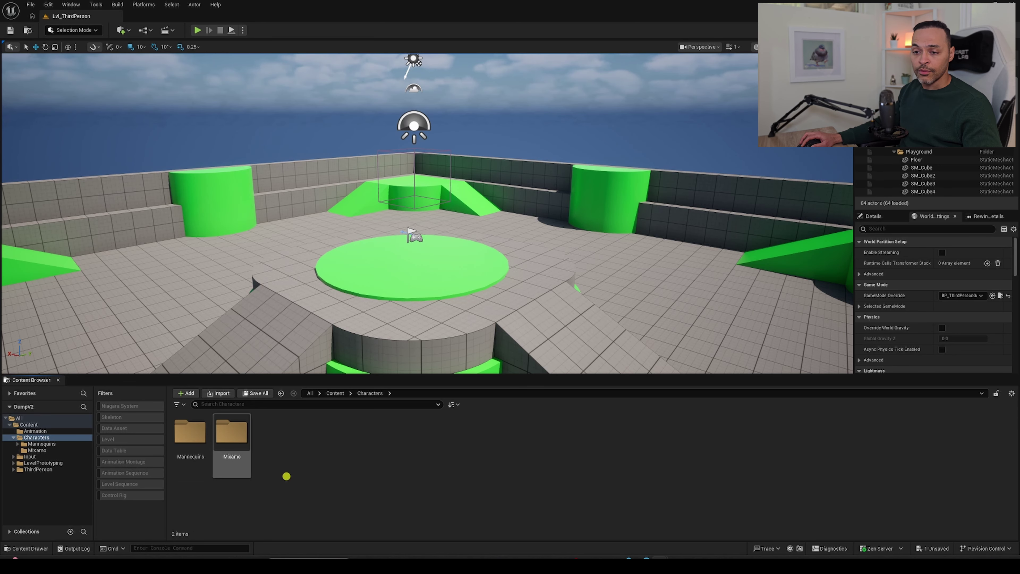
double_click(232, 441)
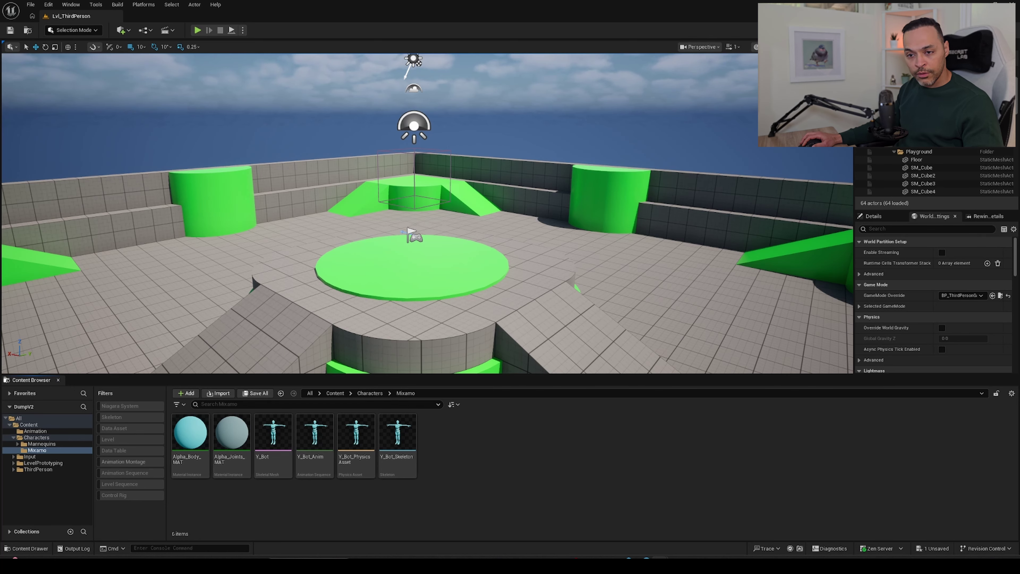
List every animation sequence in the project, preview MF_Pistol_Jog_Fwd_Left and close its editor
left_click(125, 473)
left_click(18, 418)
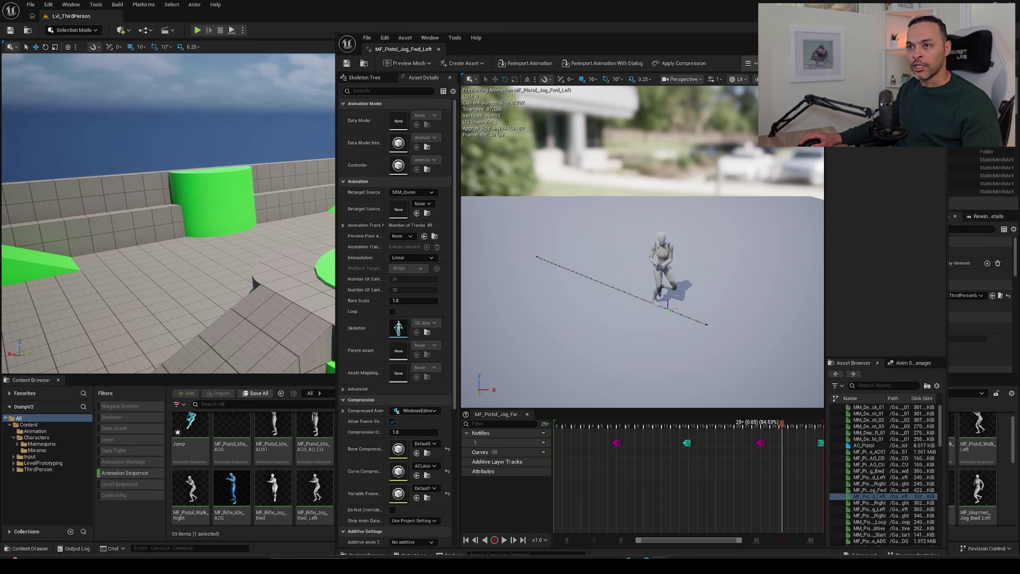
left_click(439, 49)
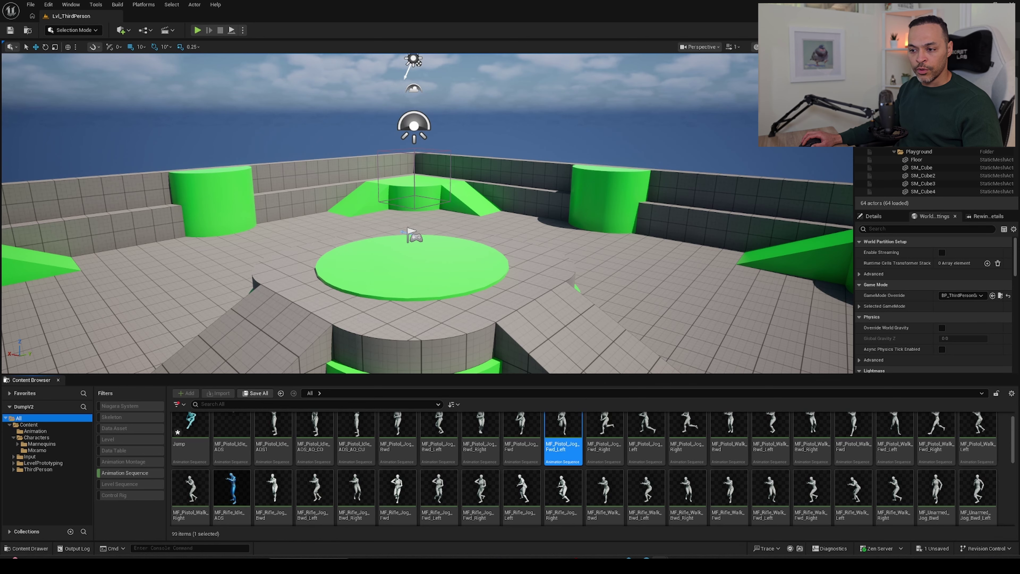
Copy MF_Pistol_Jog_Fwd_Left into the Animation folder and open that folder
left_click_drag(251, 480, 38, 432)
left_click(63, 457)
left_click(35, 431)
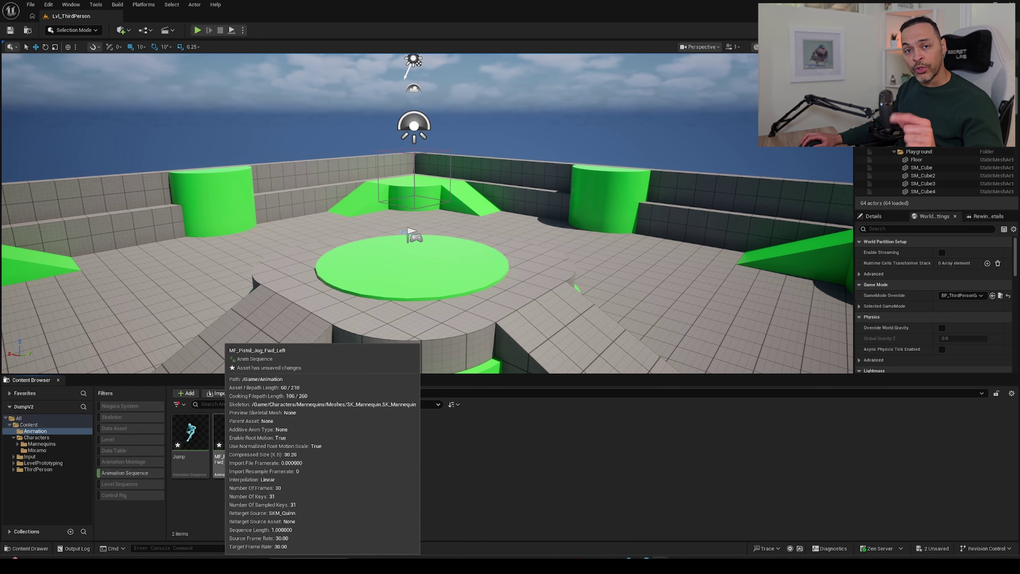
mouse_move(233, 439)
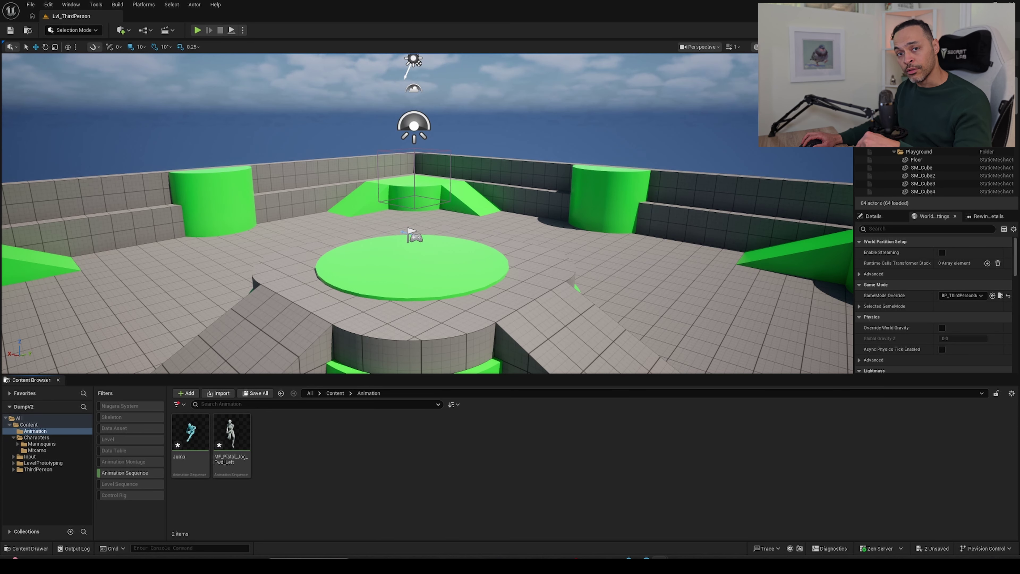
Open the copied MF_Pistol_Jog_Fwd_Left animation docked beside the level editor and examine its root motion path
left_click(223, 453)
double_click(223, 453)
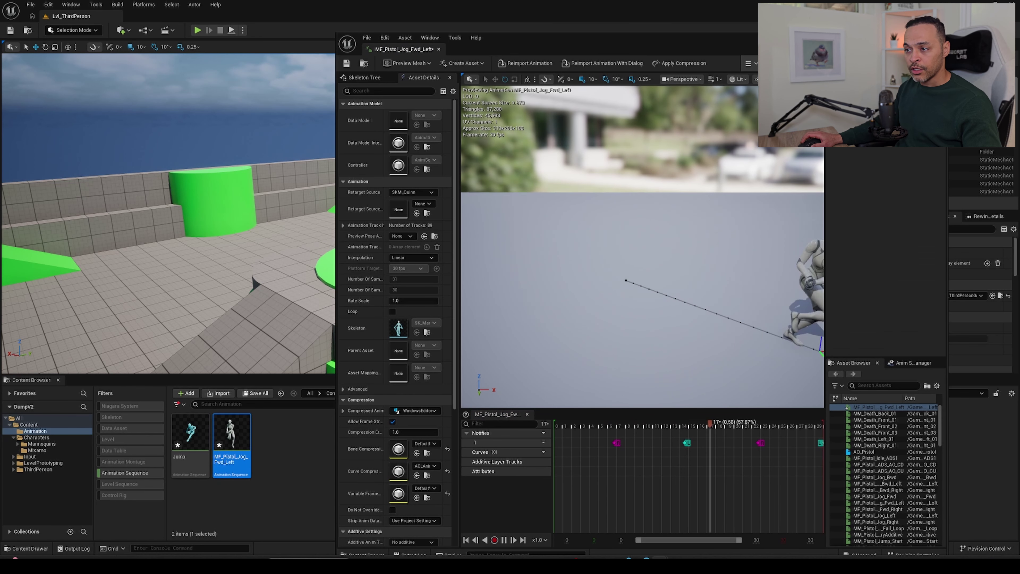
left_click_drag(386, 49, 166, 17)
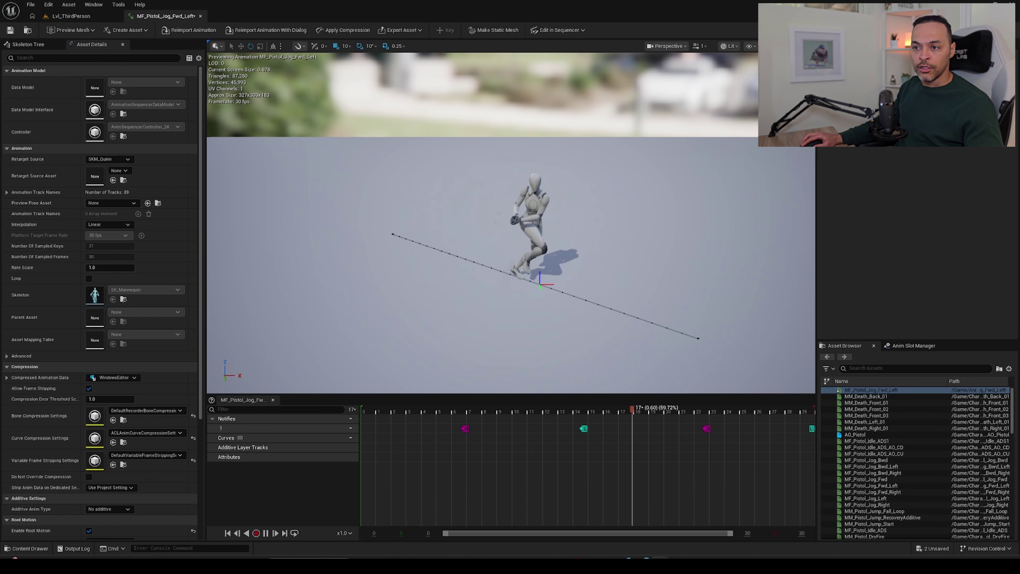
mouse_move(422, 308)
left_mouse_down()
mouse_move(422, 299)
mouse_move(513, 306)
mouse_move(468, 295)
left_mouse_up()
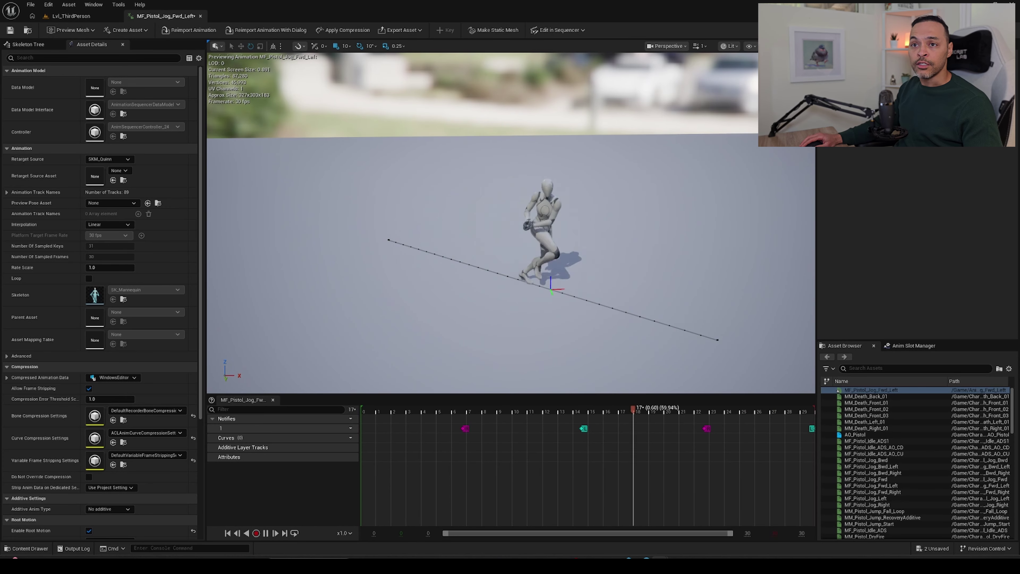
left_click(423, 234)
key("space")
mouse_move(423, 235)
left_mouse_down()
mouse_move(559, 312)
mouse_move(546, 320)
left_mouse_up()
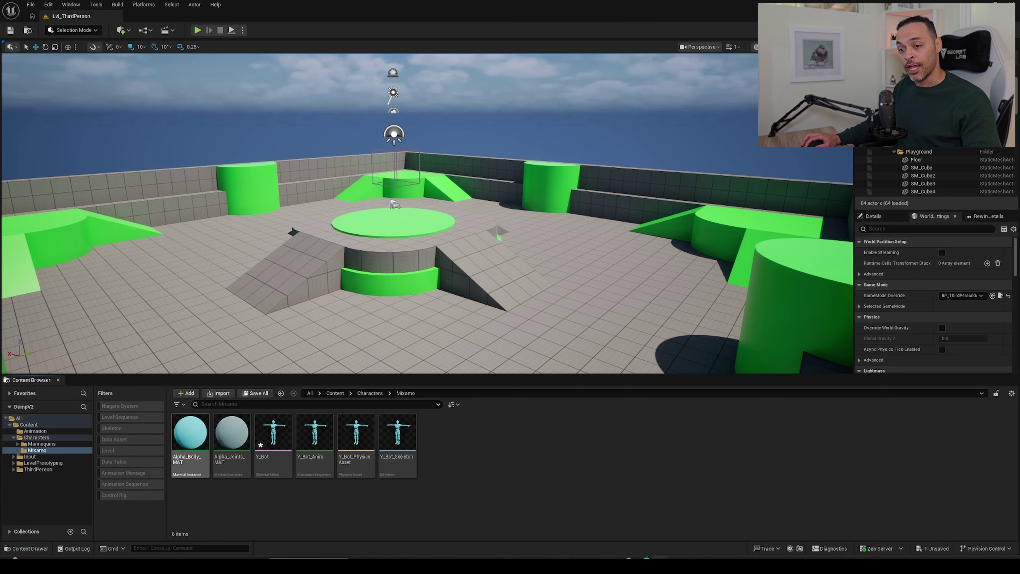
Open the Y_Bot skeletal mesh from the Mixamo folder and collapse the bone hierarchy under Hips
left_click(273, 461)
double_click(274, 462)
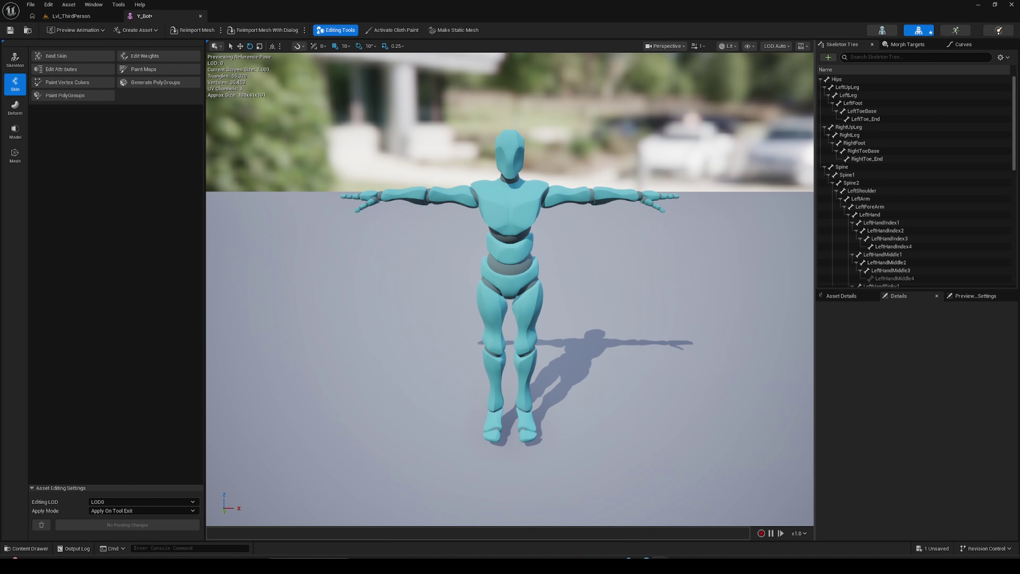
left_click(821, 79)
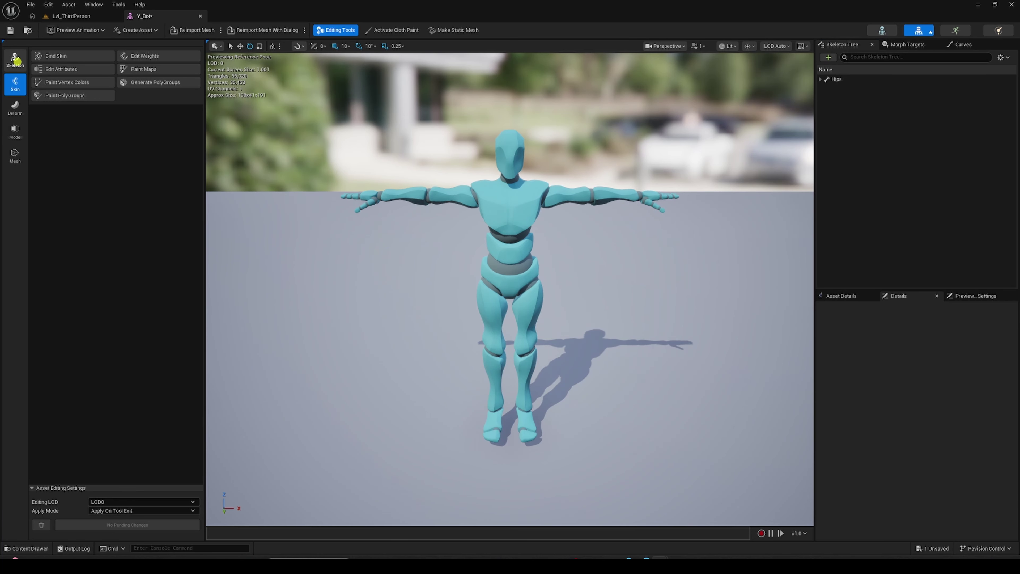
Add a new joint to Y_Bot with Edit Skeleton and commit the skeleton changes with the merge type Merge
left_click(15, 60)
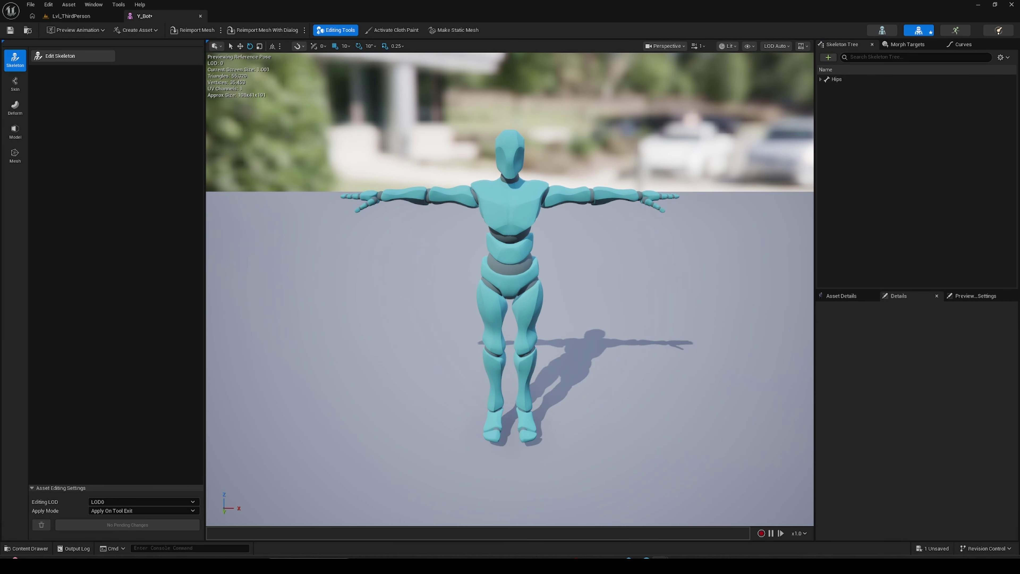
left_click(61, 56)
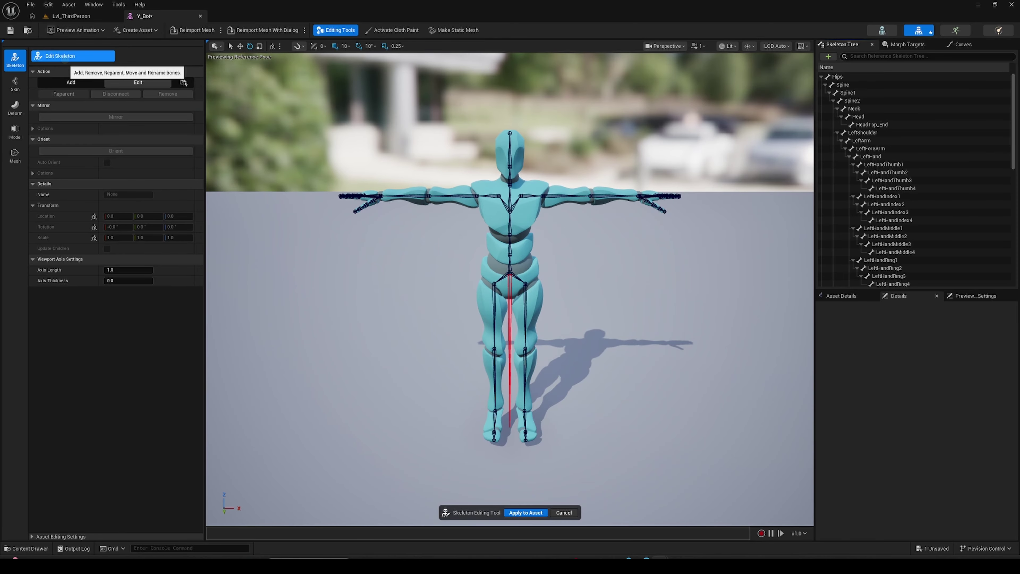
left_click(184, 83)
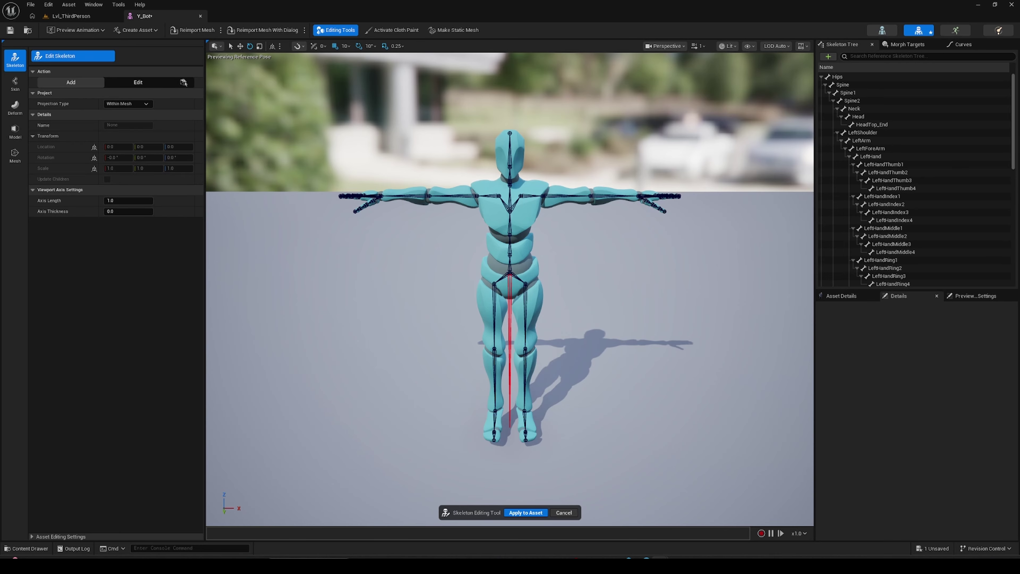
left_click(353, 349)
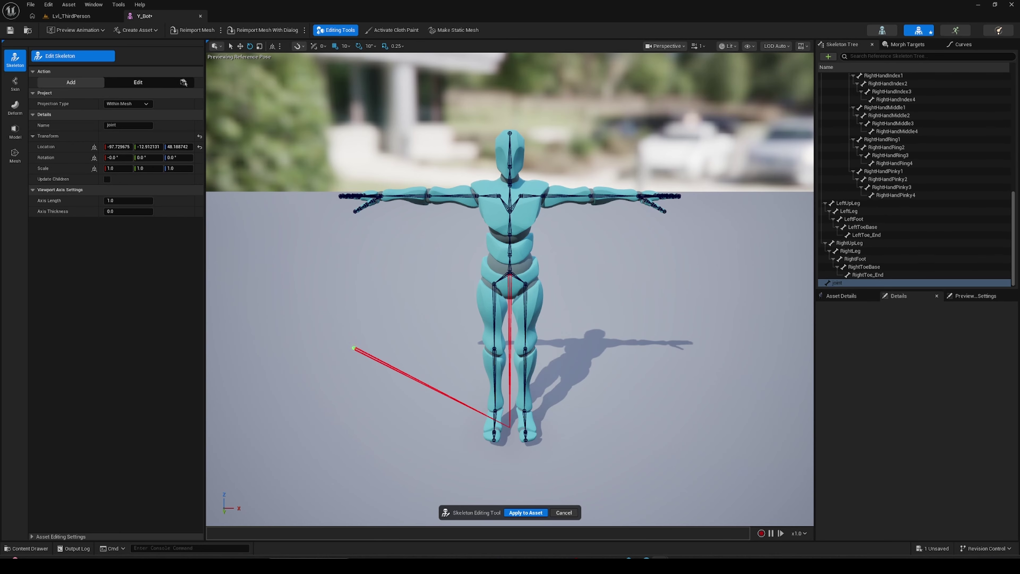
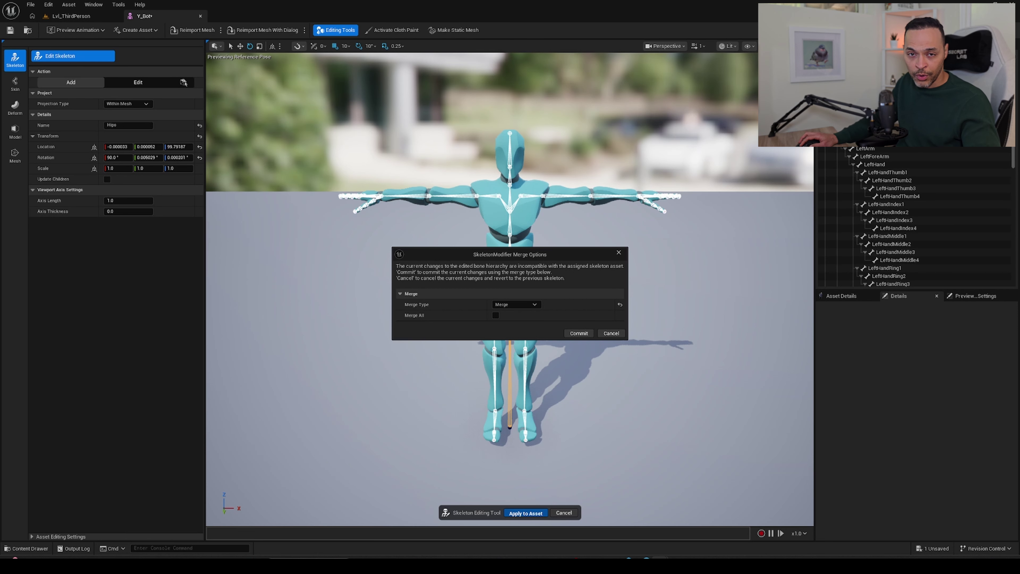
left_click(579, 334)
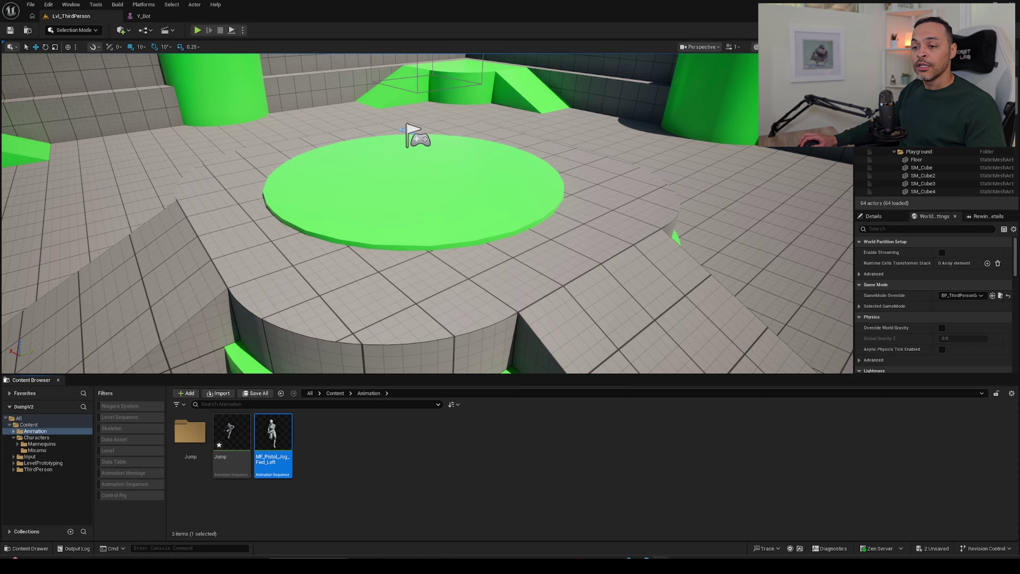
Open the Jump animation in the Animation folder, filter its details for "root" and toggle Enable Root Motion
left_click(232, 459)
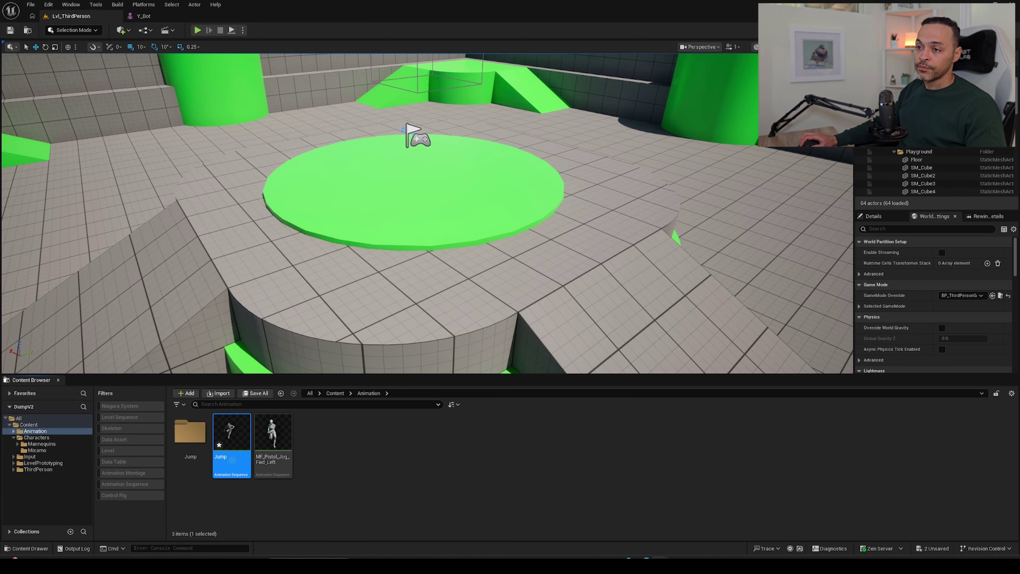
double_click(232, 460)
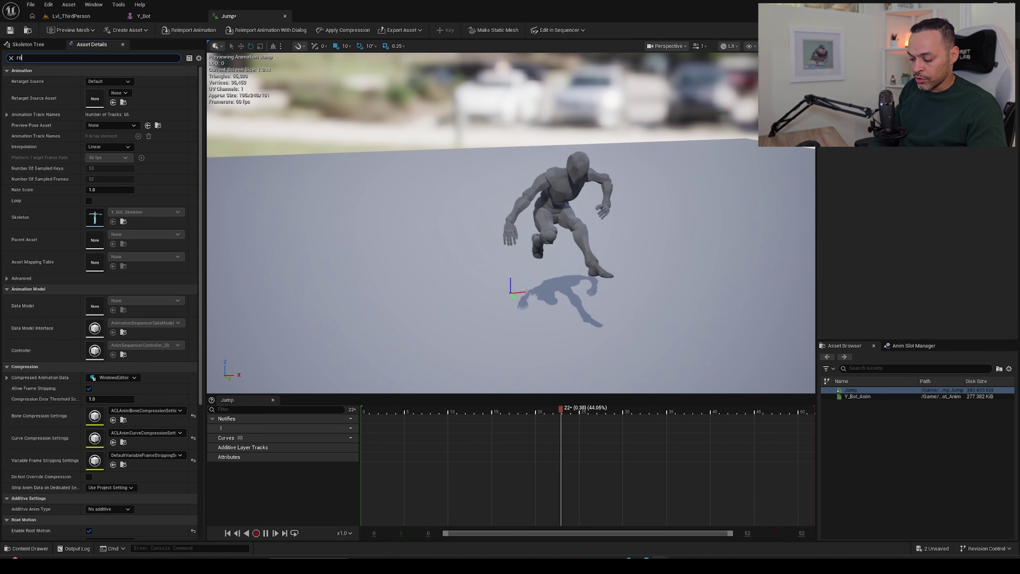
left_click(92, 57)
type("root")
left_click(93, 83)
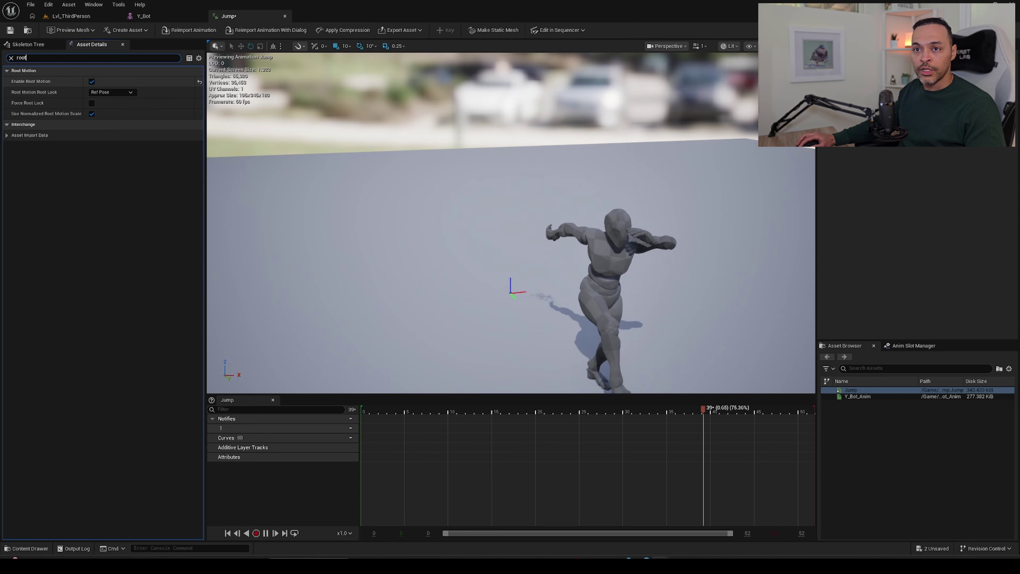
Review the Jump animation's movement with Enable Root Motion on, and return to the Lvl_ThirdPerson level
left_click(93, 83)
left_click_drag(510, 253, 558, 252, "alt")
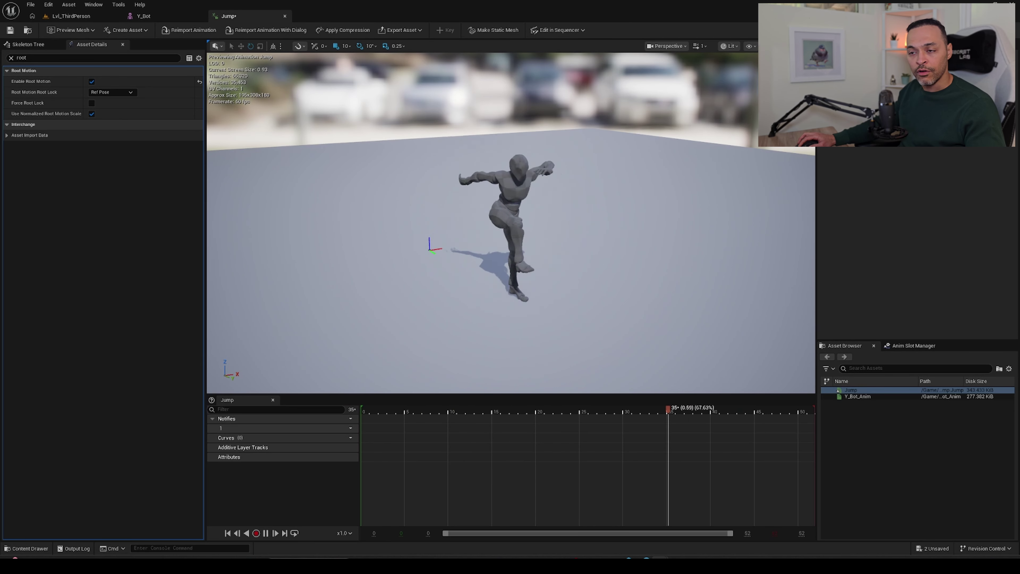
key("space")
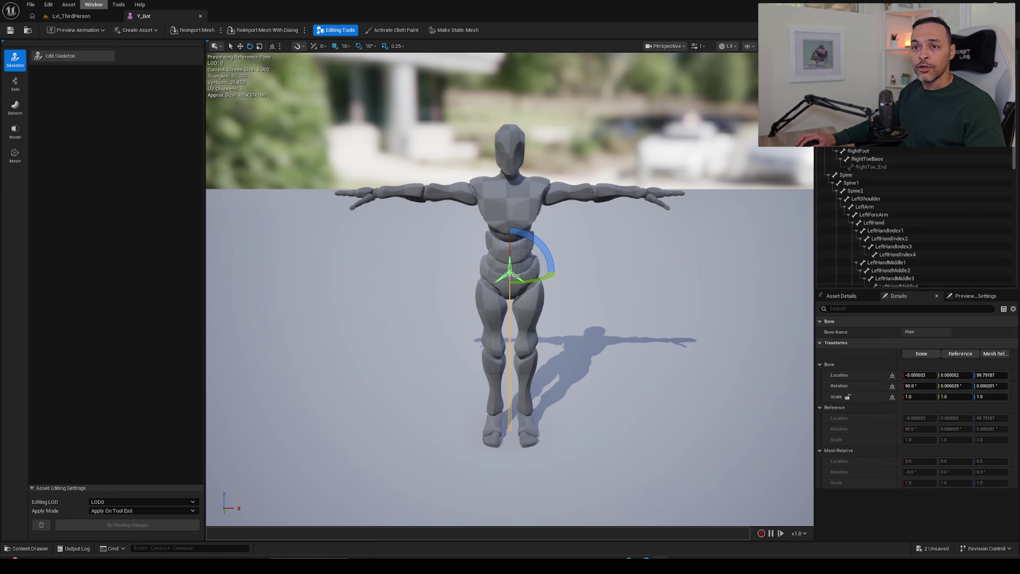
left_click(91, 15)
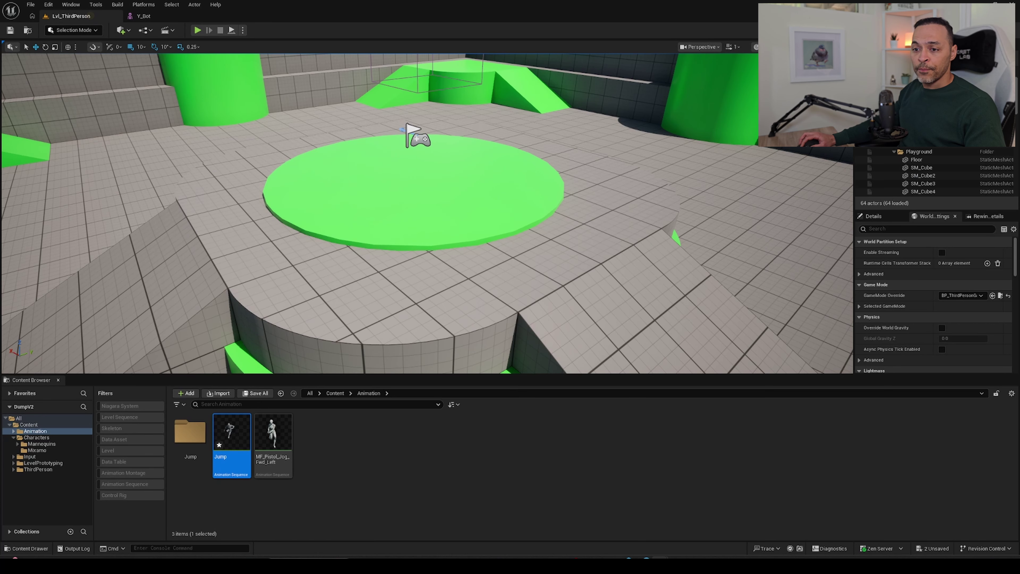
left_click(378, 449)
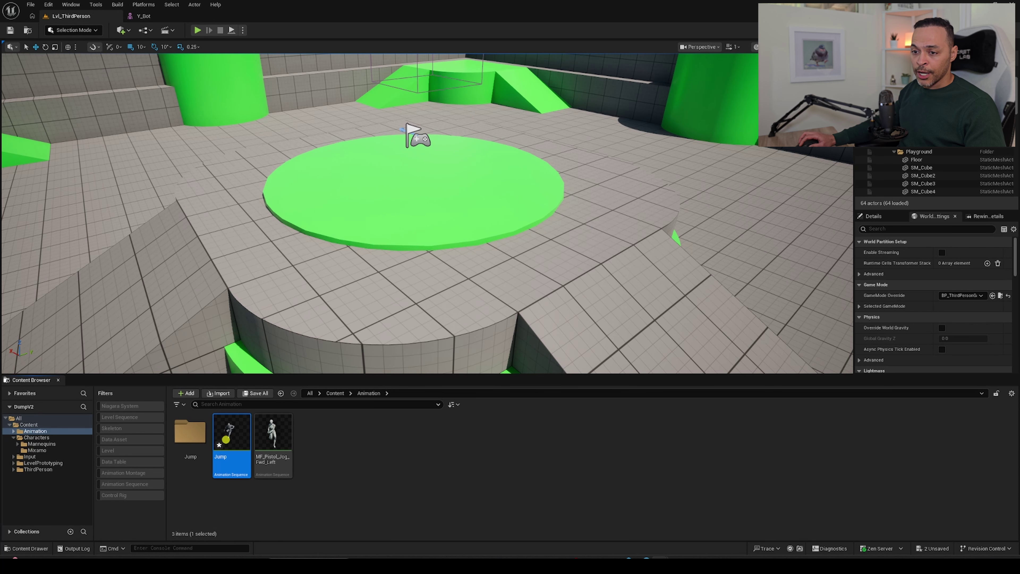
Open MF_Pistol_Jog_Fwd_Left from the Animation folder to review its root motion path, and return to the level editor
mouse_move(225, 434)
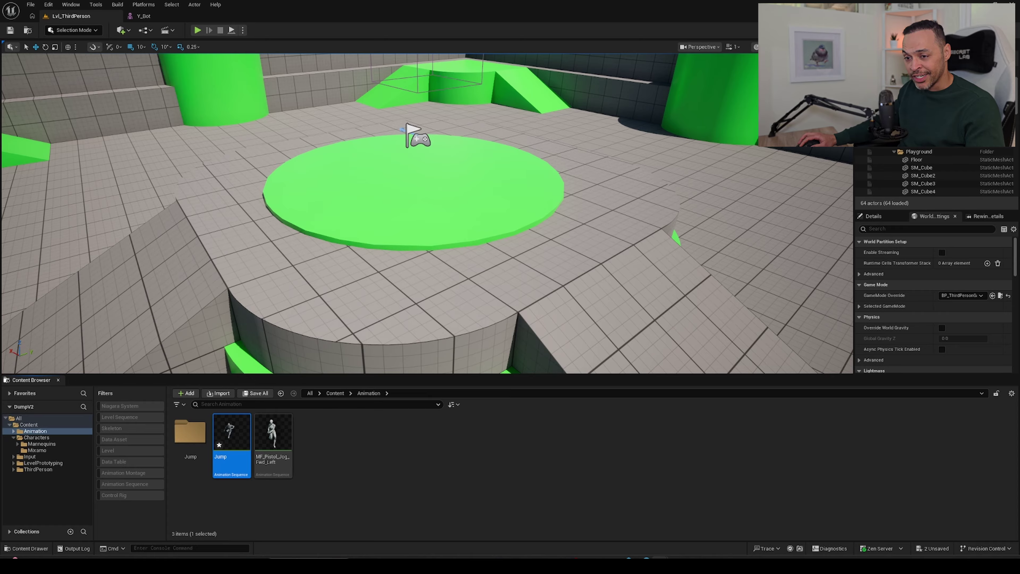
double_click(284, 440)
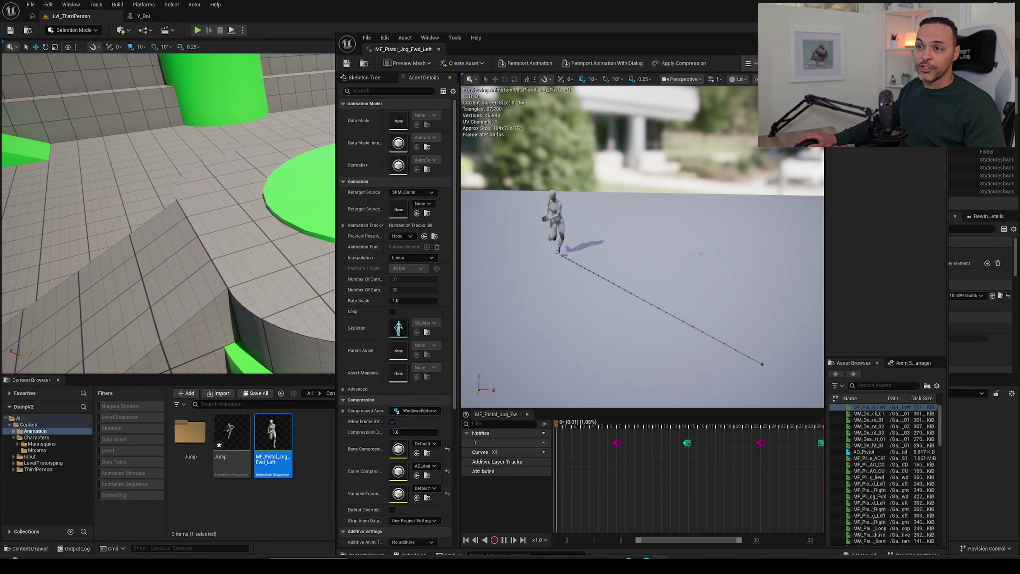
key("alt+Tab")
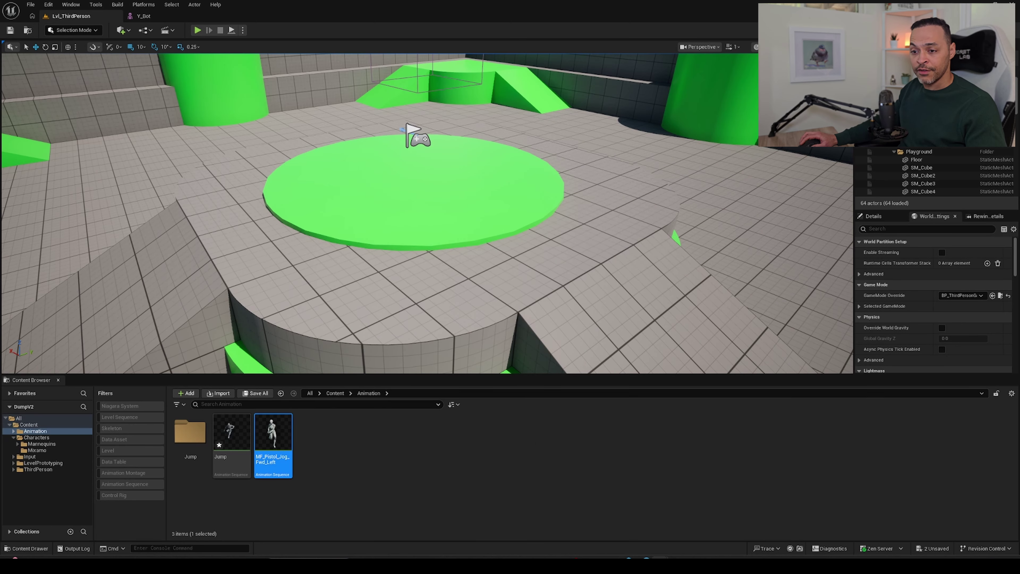
right_click(284, 440)
mouse_move(321, 439)
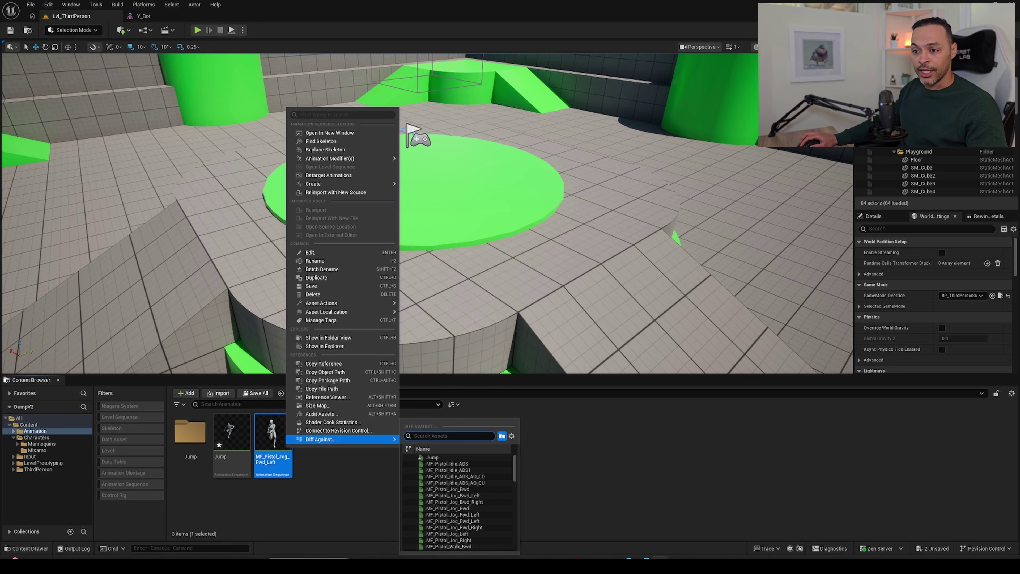
left_click(330, 518)
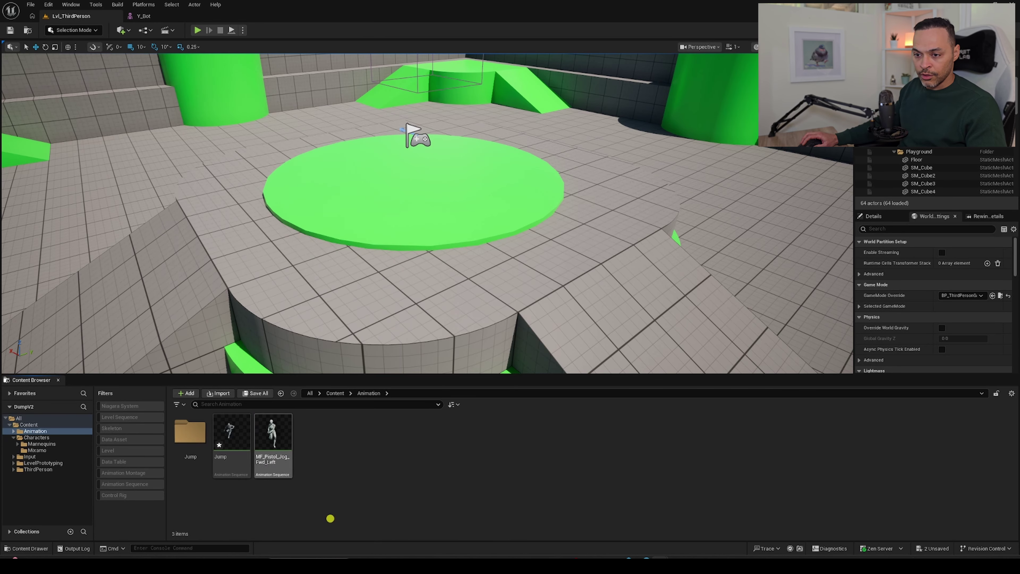
Start Retarget Animations for MF_Pistol_Jog_Fwd_Left and set the target skeletal mesh to Y_Bot
mouse_move(281, 467)
right_click(275, 464)
type("retar")
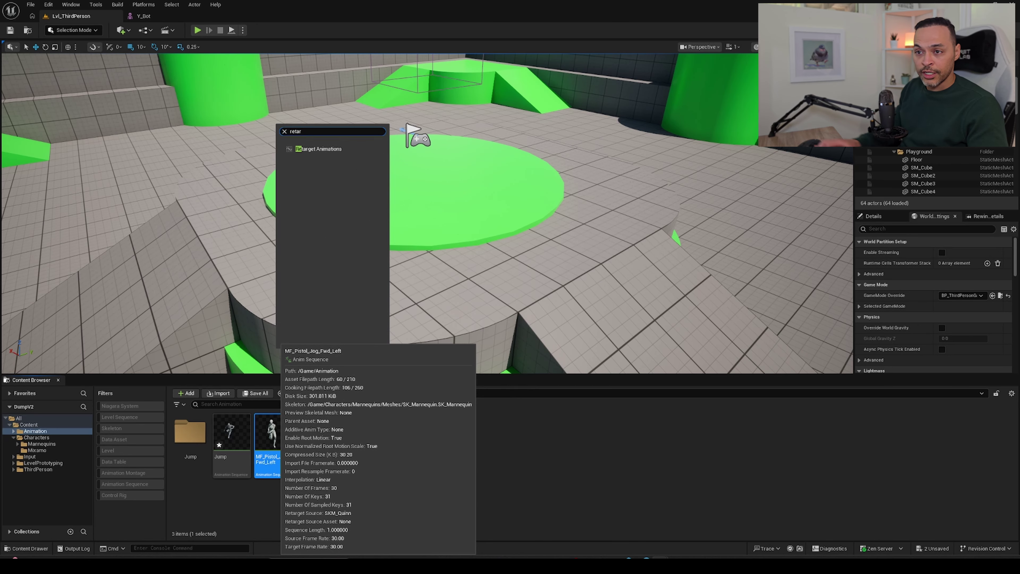
key("Return")
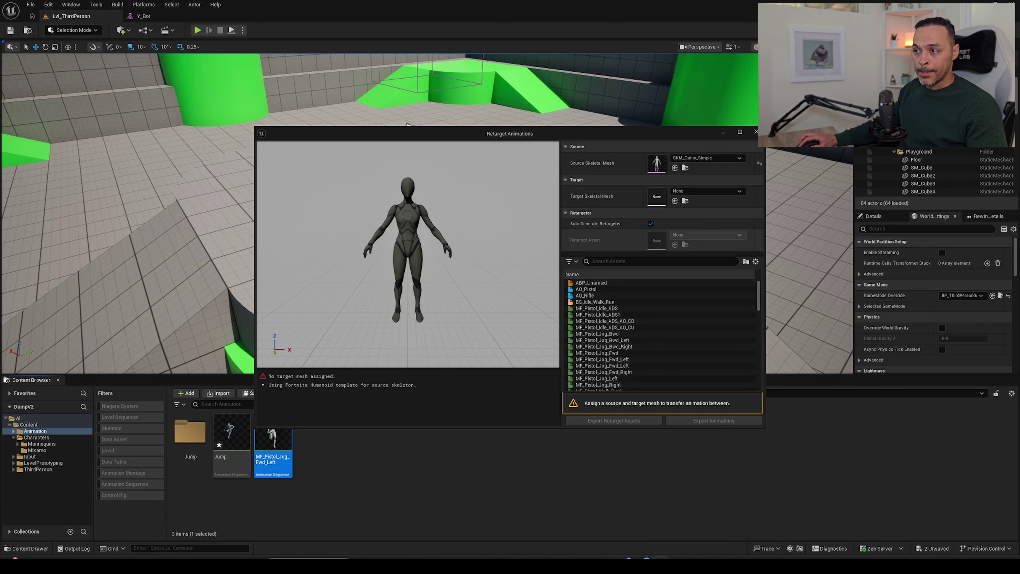
left_click(685, 190)
left_click(706, 301)
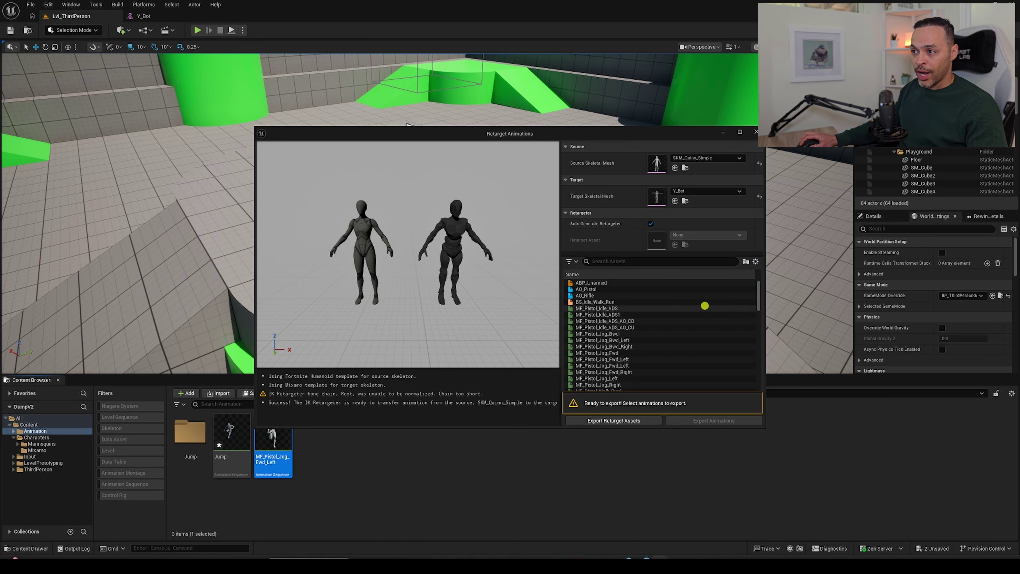
Copy the name MF_Pistol_Jog_Fwd_Left, filter the retargeting asset list with it and select the first matching animation
left_click(265, 454)
key("F2")
key("ctrl+c")
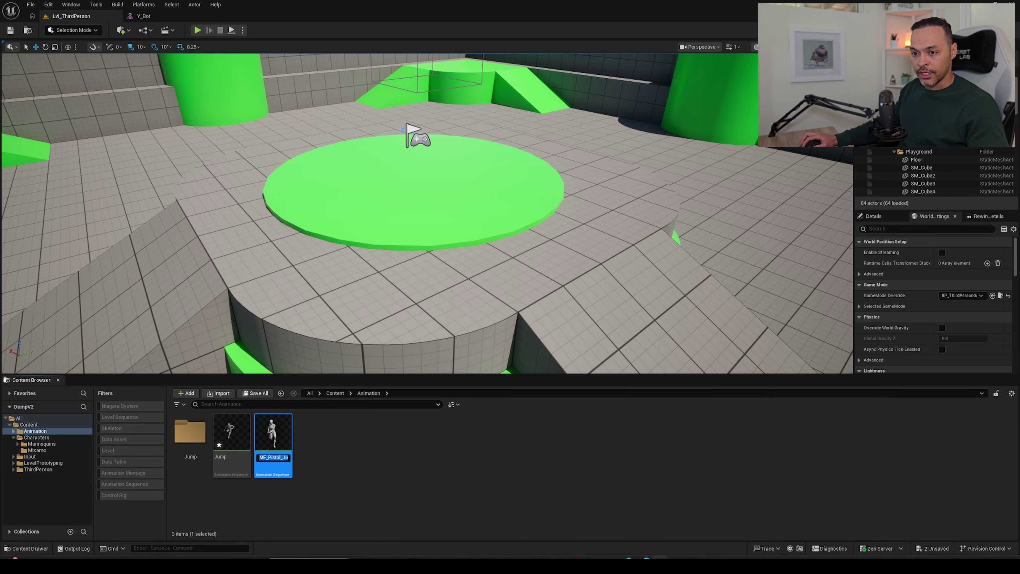
key("alt+Tab")
left_click(629, 261)
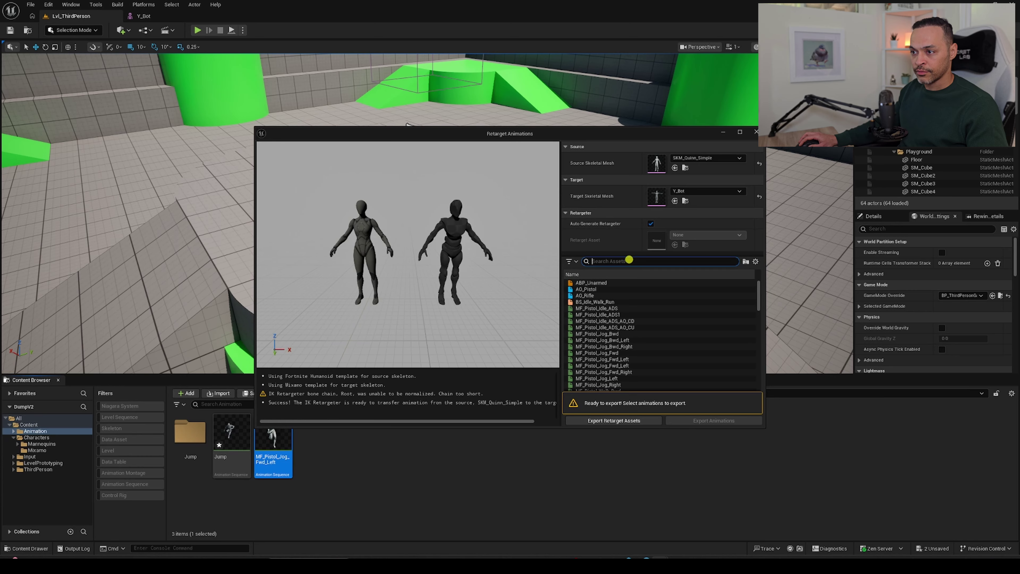
key("ctrl+v")
left_click(599, 282)
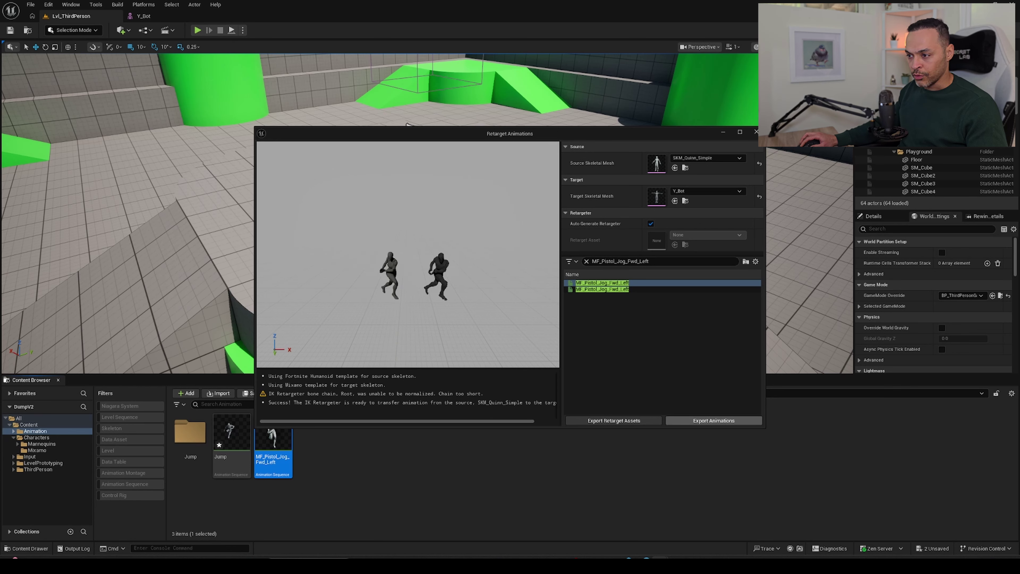
Export the retargeted jog animation to the Animation folder with the existing batch export options, and close the retargeting window
left_click(718, 421)
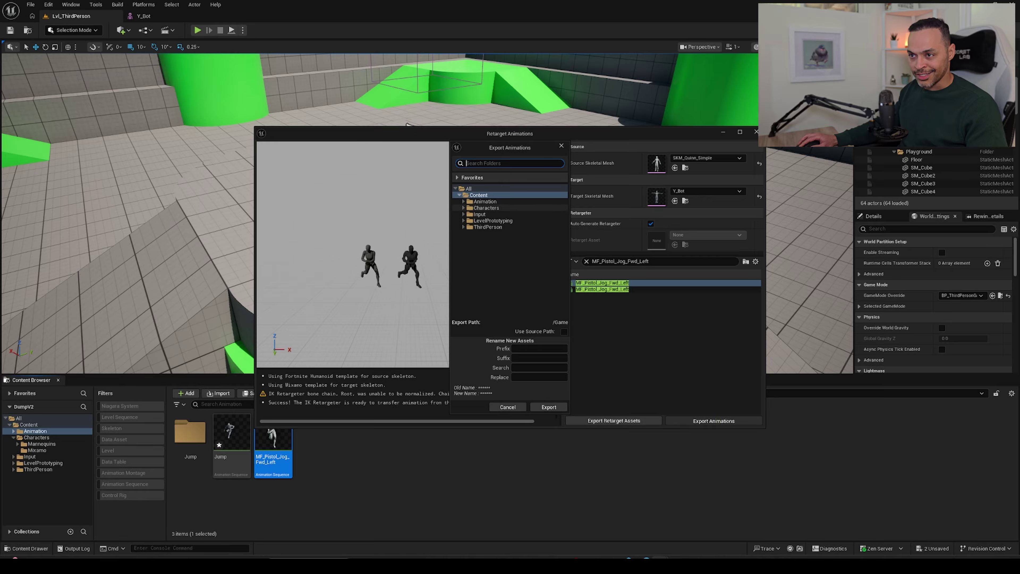
left_click(485, 201)
left_click(548, 408)
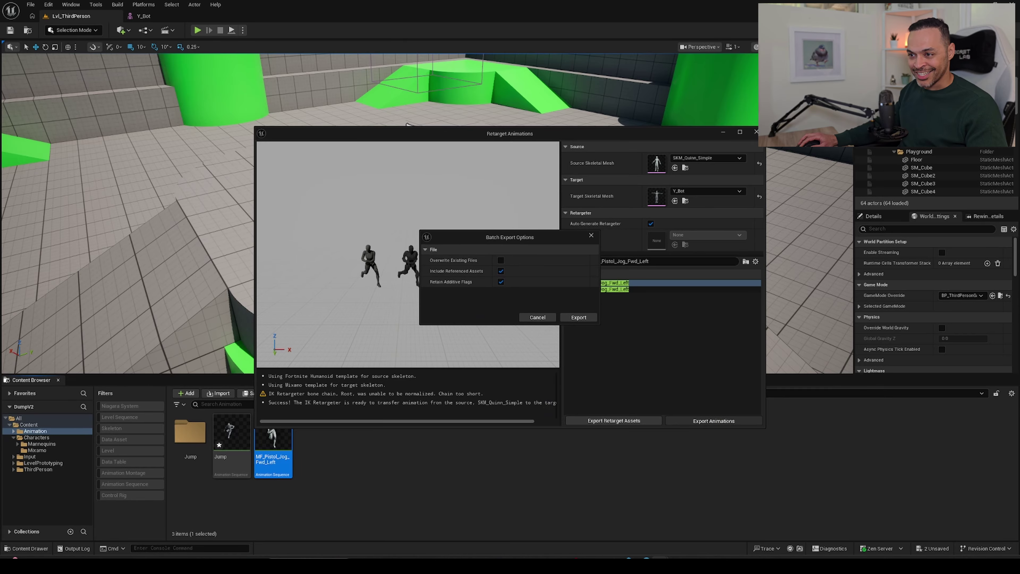
left_click(583, 317)
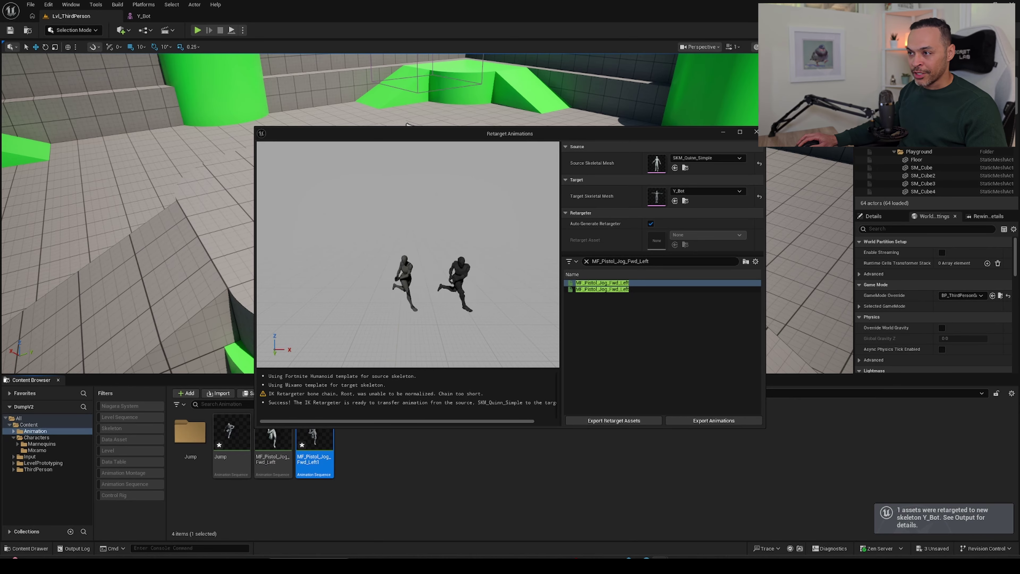
left_click(757, 132)
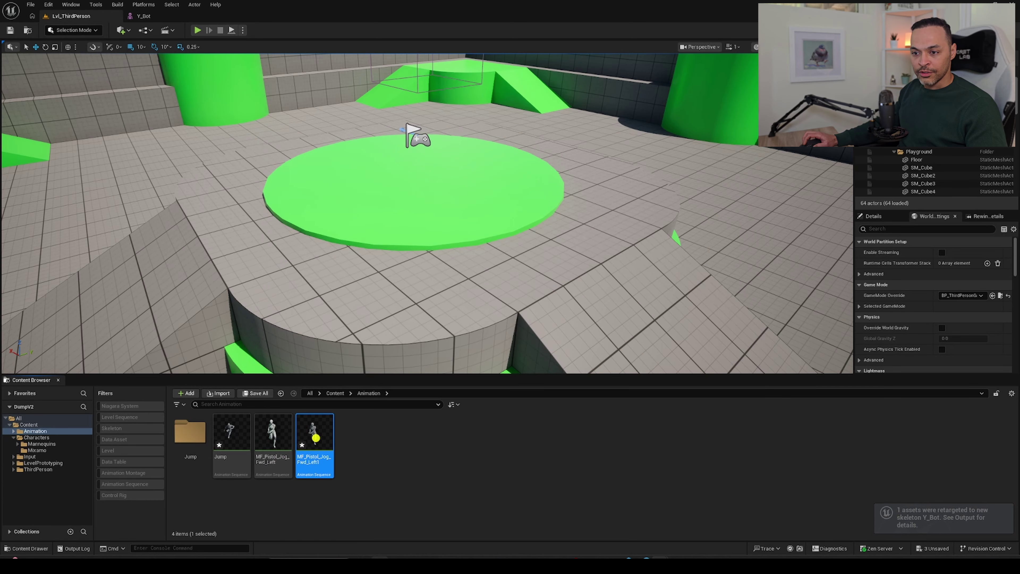
Open the retargeted MF_Pistol_Jog_Fwd_Left1 animation and examine its root motion path on the Y_Bot character
double_click(314, 436)
left_click_drag(702, 287, 657, 315)
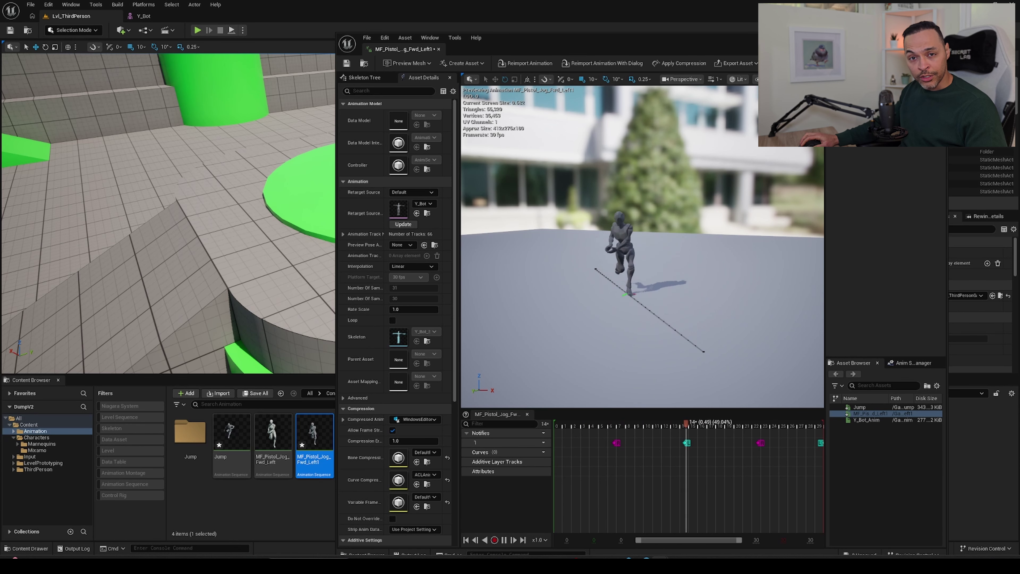
left_click_drag(601, 291, 651, 311)
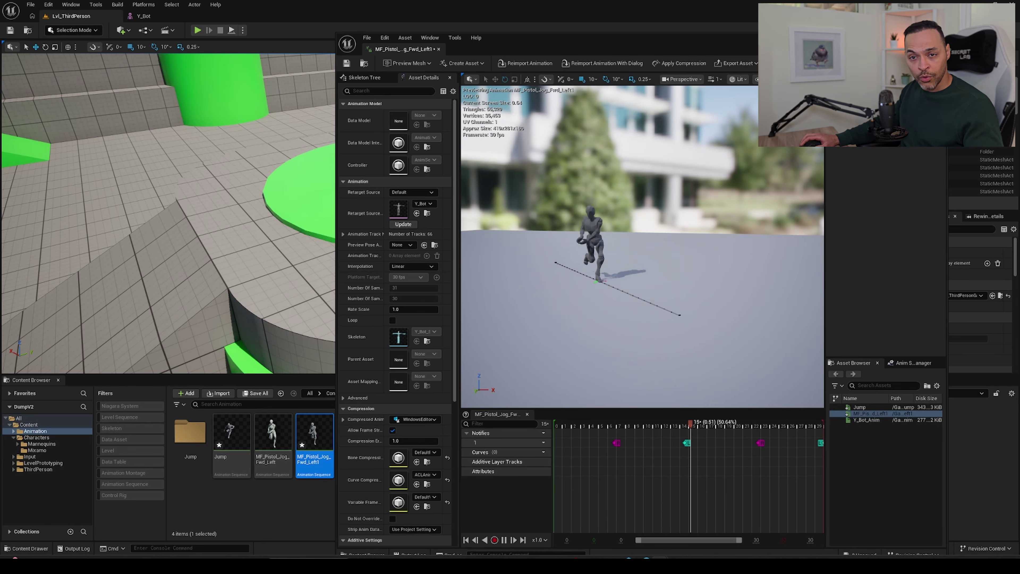
scroll(643, 246, "up", 3)
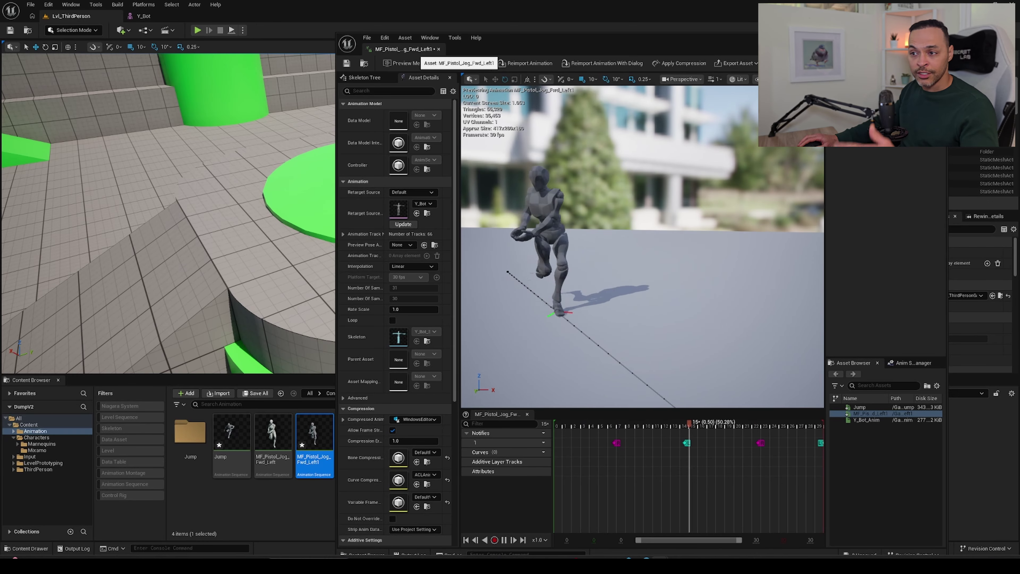
left_click_drag(404, 49, 1016, 121)
Start Retarget Animations for the Jump animation and set the target skeletal mesh to SKM_Quinn_Simple
mouse_move(273, 442)
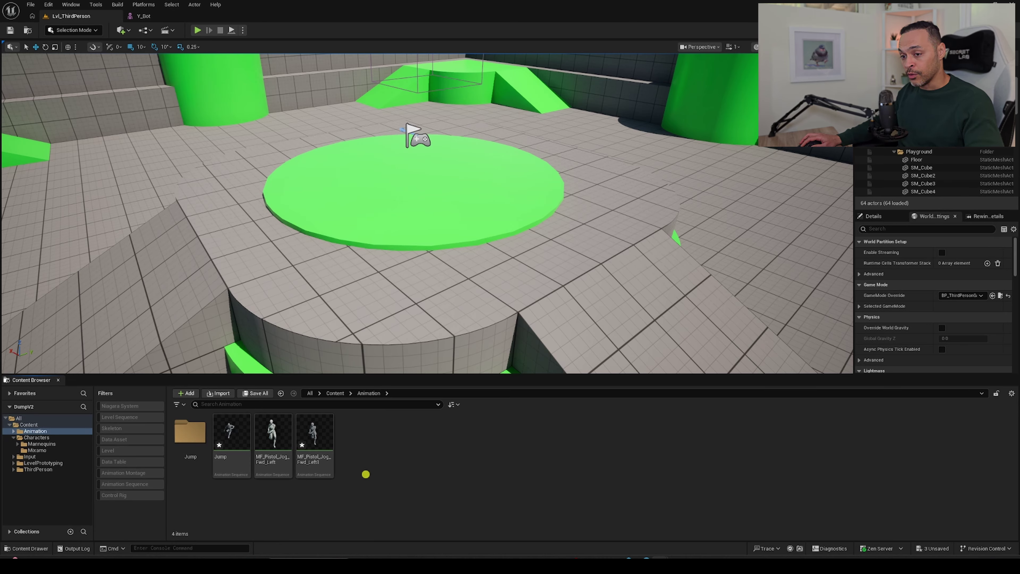
right_click(226, 449)
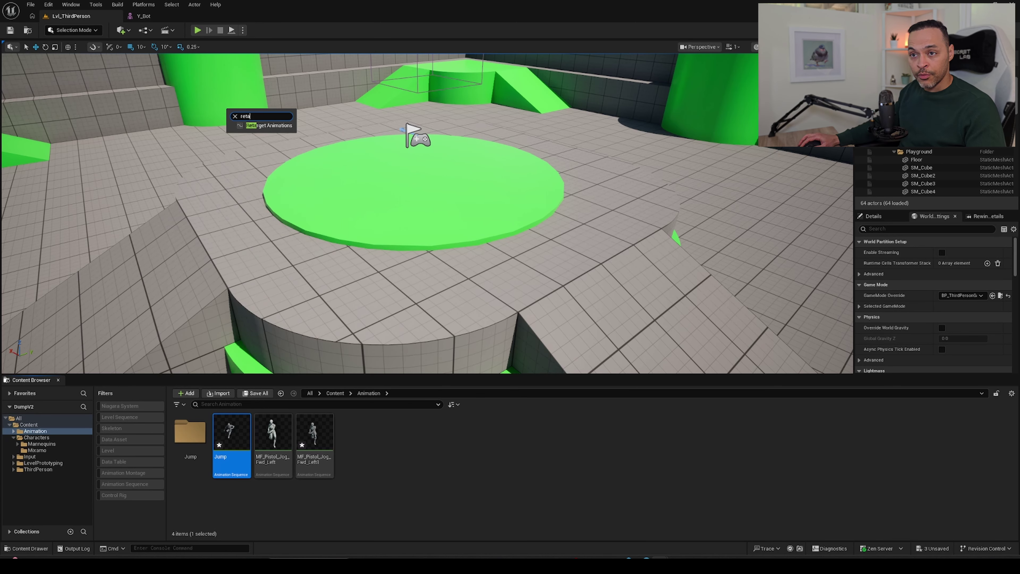
key("Return")
left_click(693, 190)
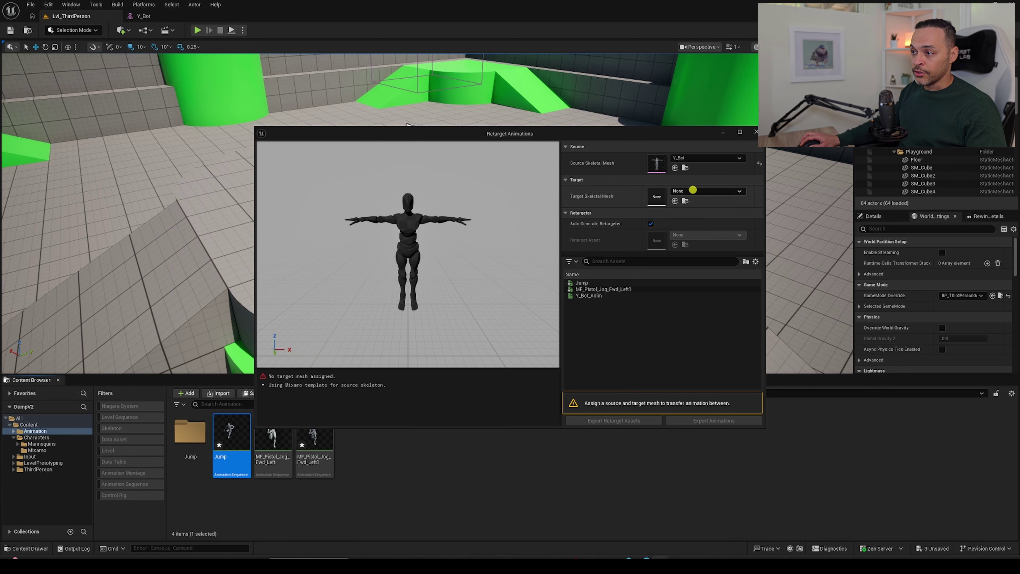
left_click(723, 287)
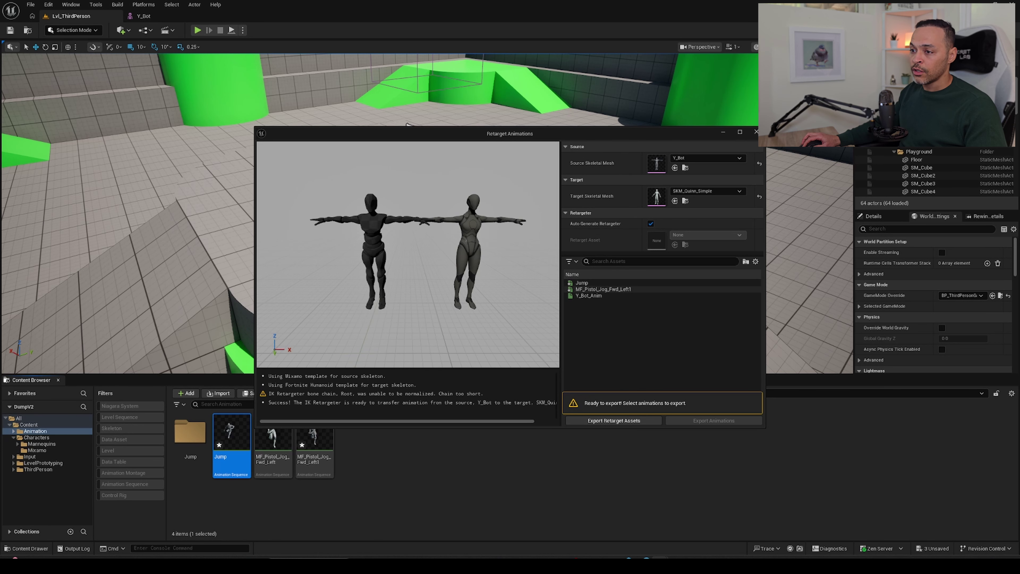
Export the retargeted Jump animation to the Animation folder and close the retargeting window
left_click(591, 283)
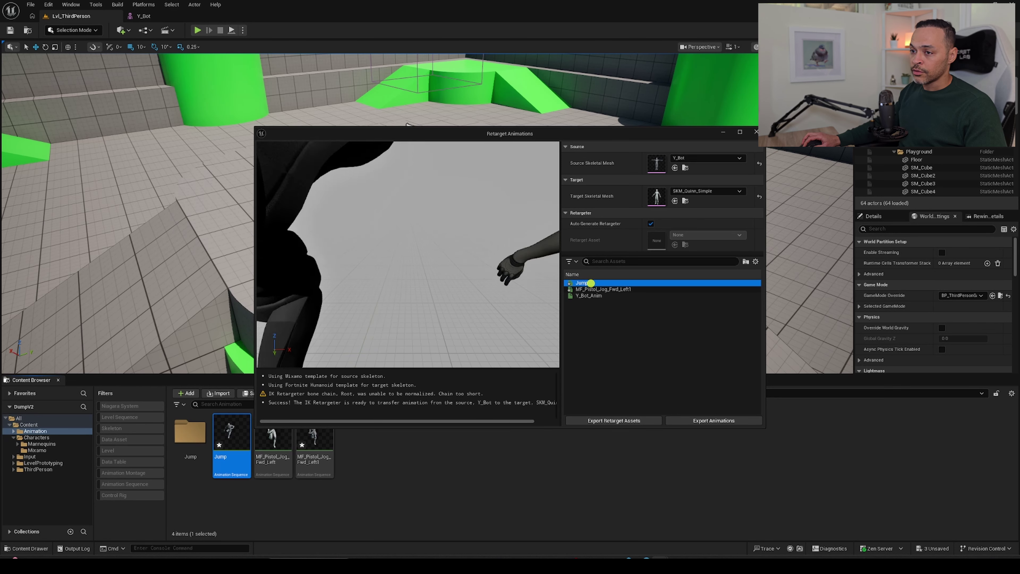
left_click(717, 420)
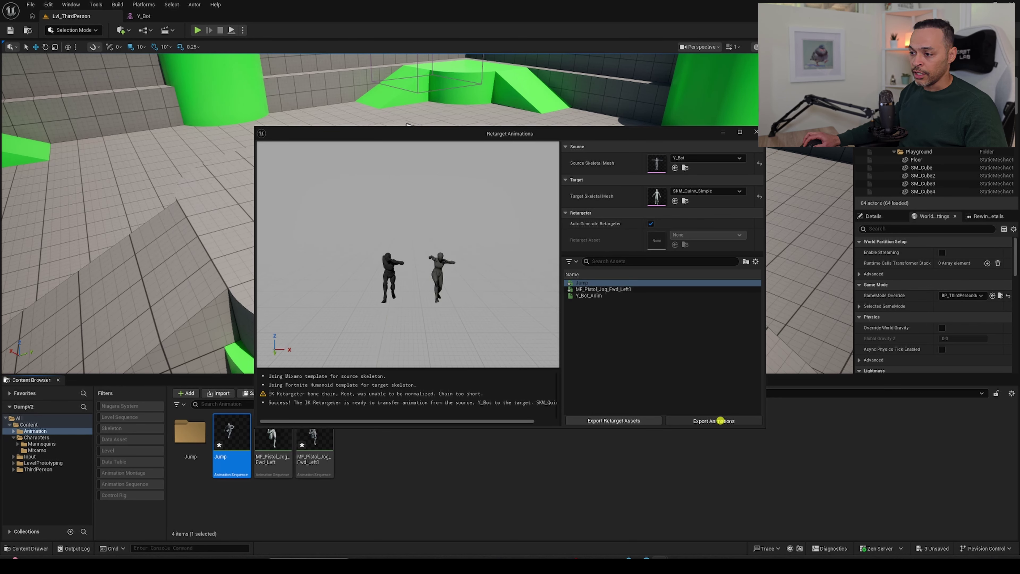
left_click(485, 202)
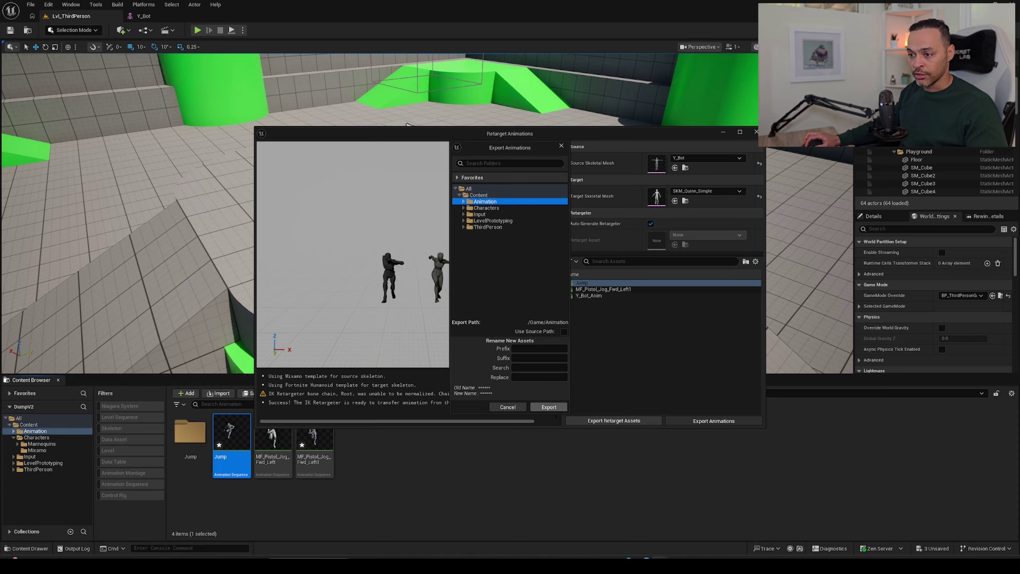
left_click(549, 407)
key("Return")
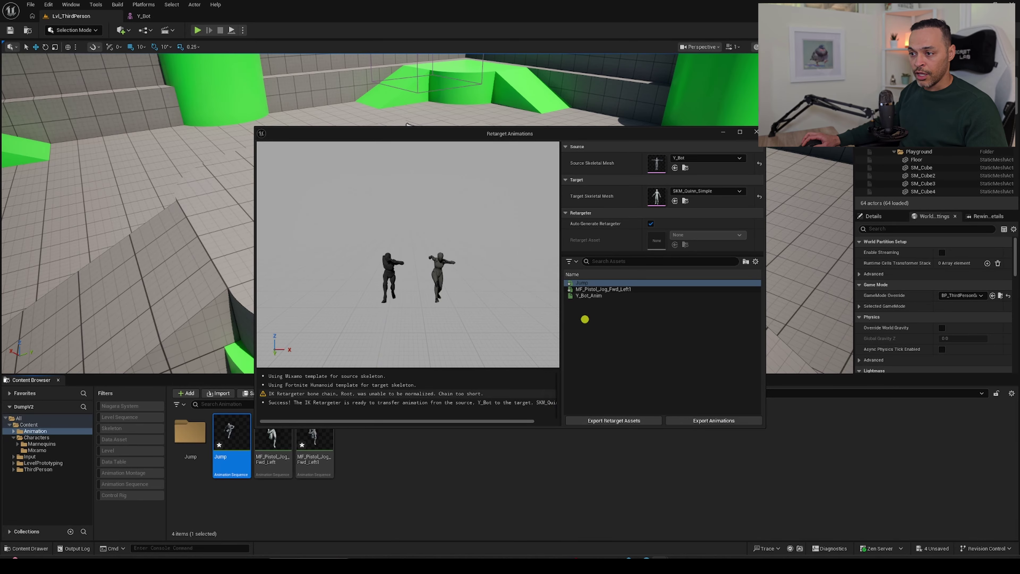
left_click(753, 131)
left_click(494, 412)
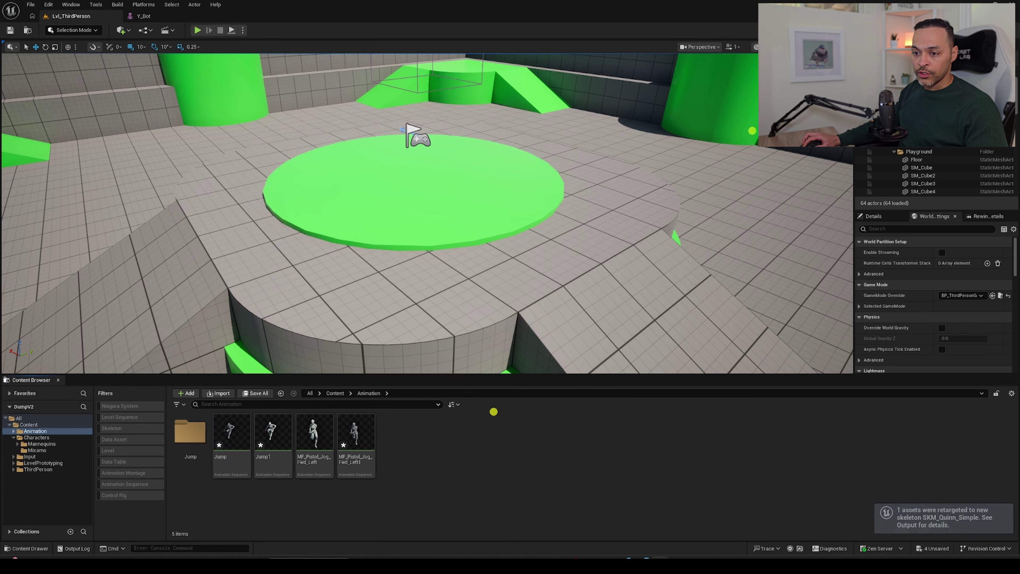
Open the retargeted Jump1 animation, filter its details for "root" to examine its root motion, and close it
left_click_drag(322, 460, 325, 463)
left_click(273, 458)
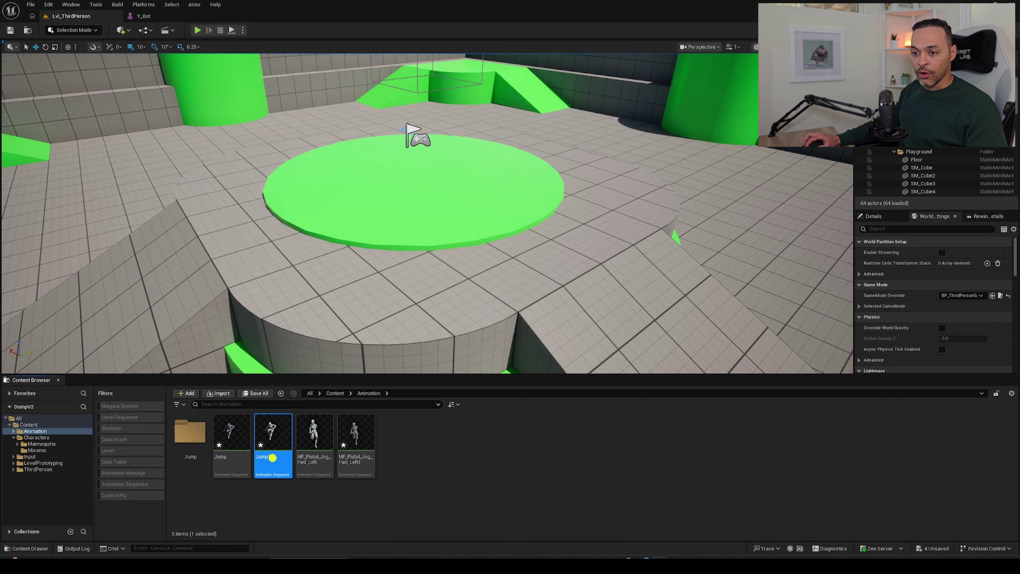
double_click(273, 458)
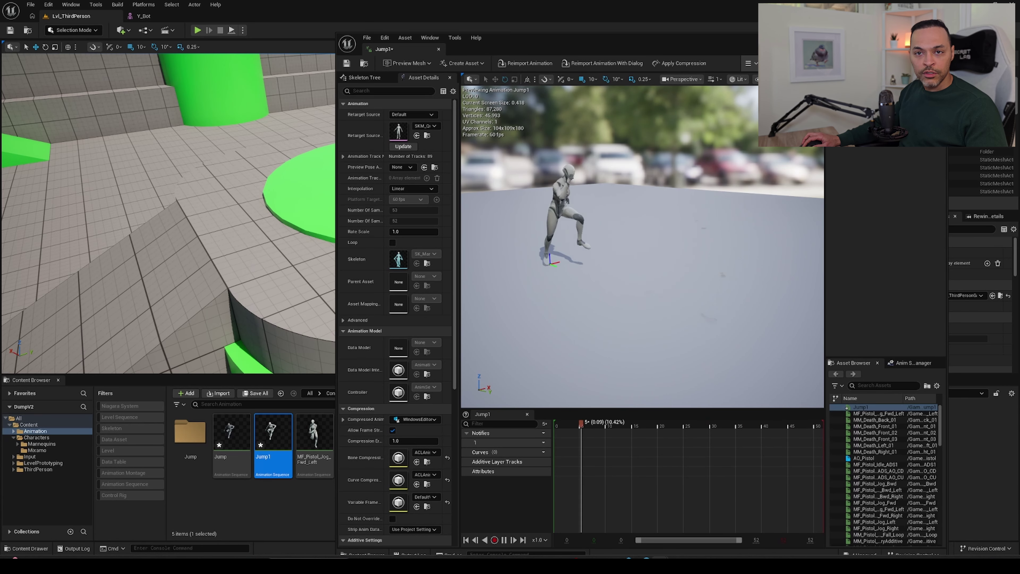
left_click(395, 92)
type("root")
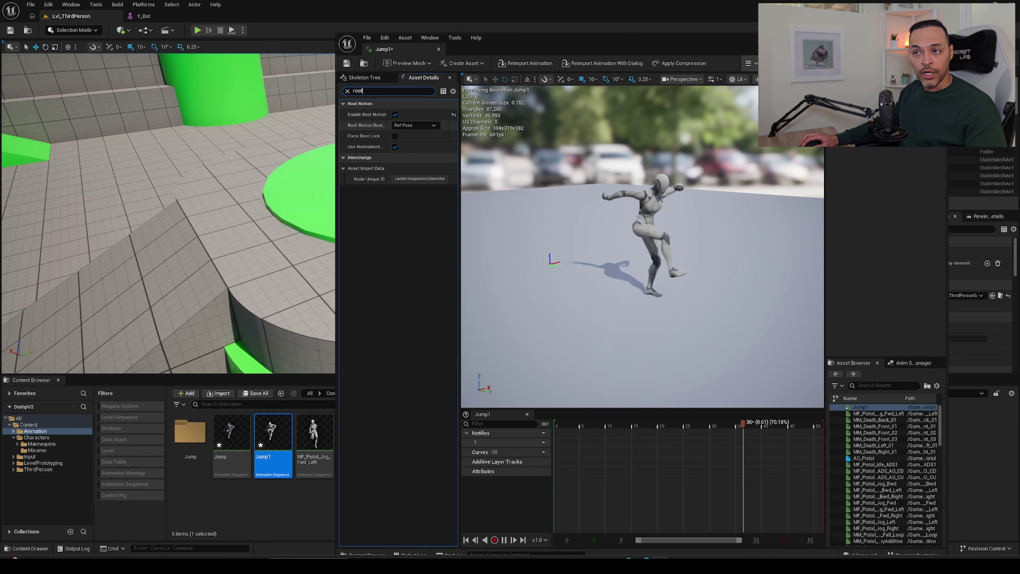
left_click(939, 37)
left_click(232, 432)
left_click(273, 432)
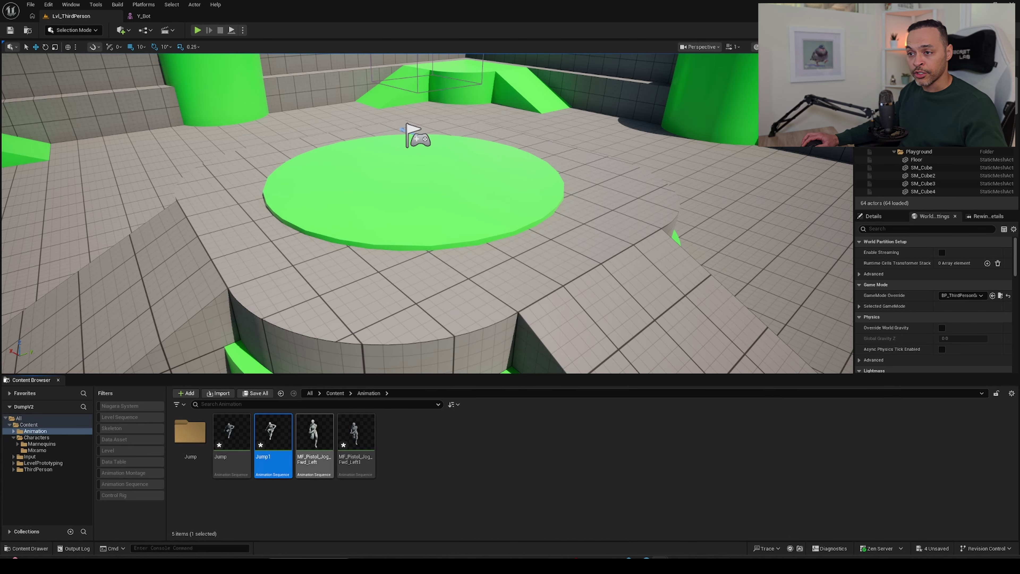
scroll(427, 213, "down", 5)
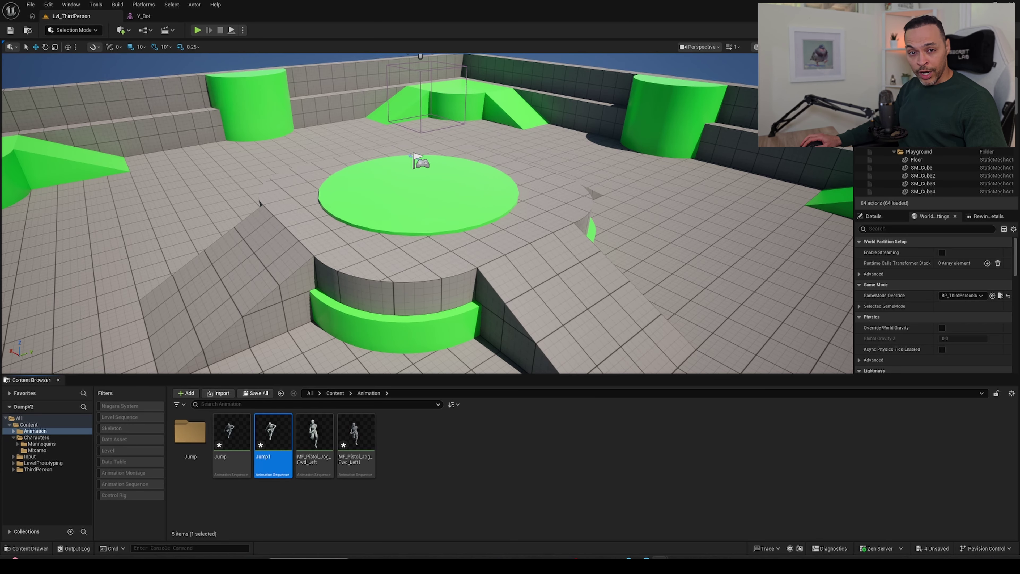
scroll(426, 213, "up", 10)
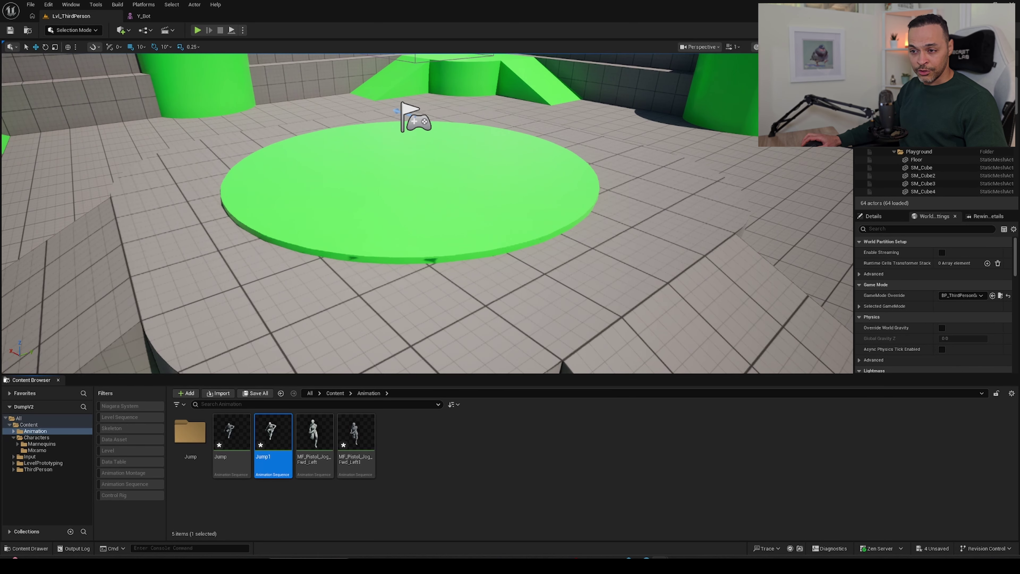
scroll(426, 213, "down", 10)
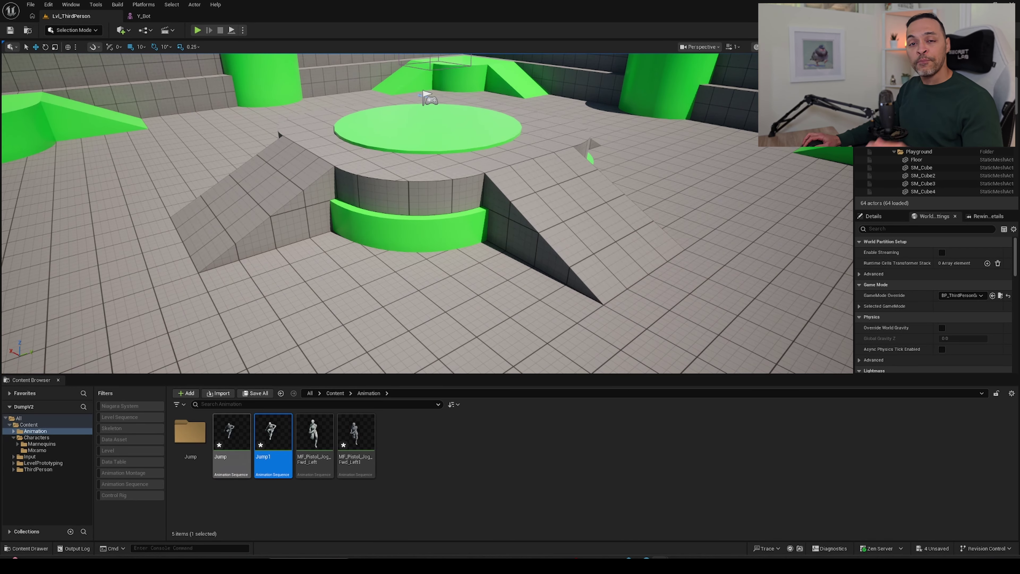
mouse_move(231, 432)
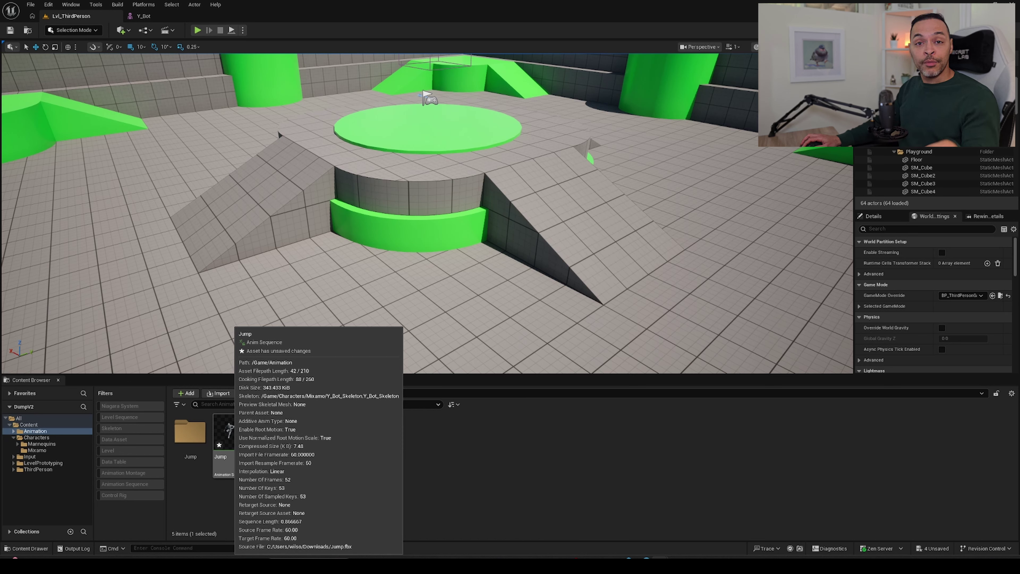
left_click(471, 485)
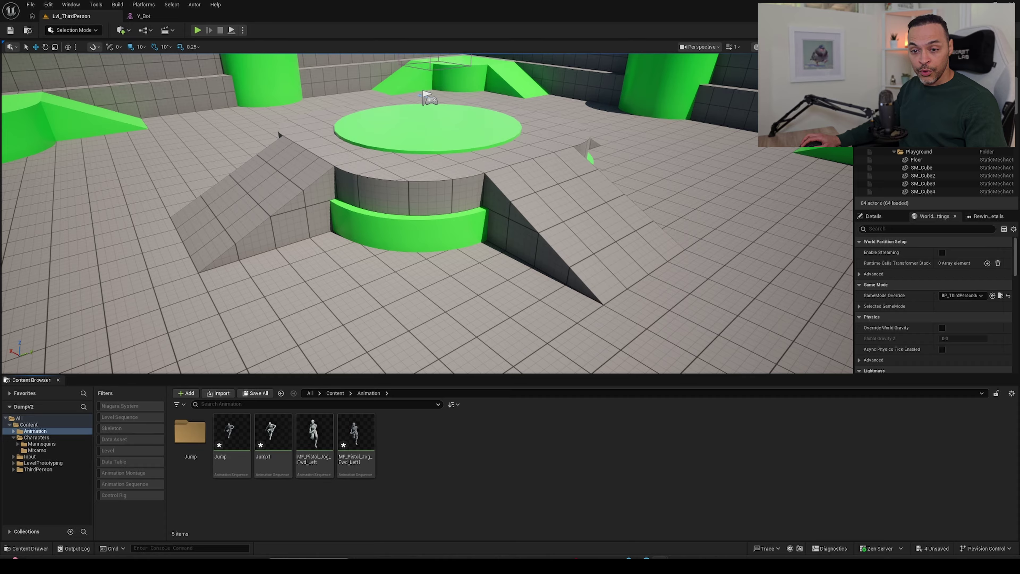
Create a new folder named Level inside the Content folder
right_click(28, 424)
mouse_move(97, 265)
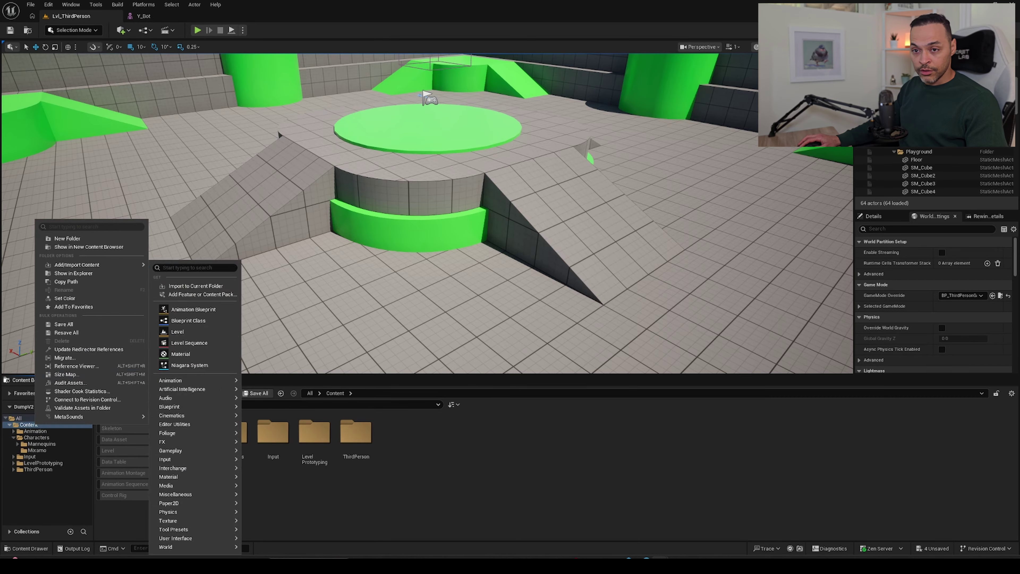
left_click(68, 237)
type("Level")
key("Return")
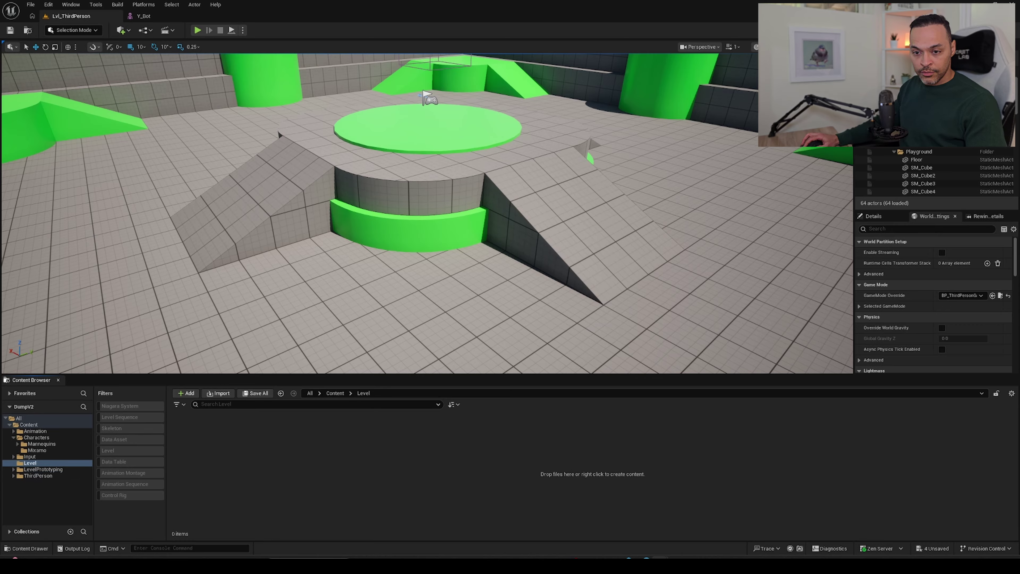
Create a level named Animations in the Level folder and open it, saving the pending changes
right_click(252, 468)
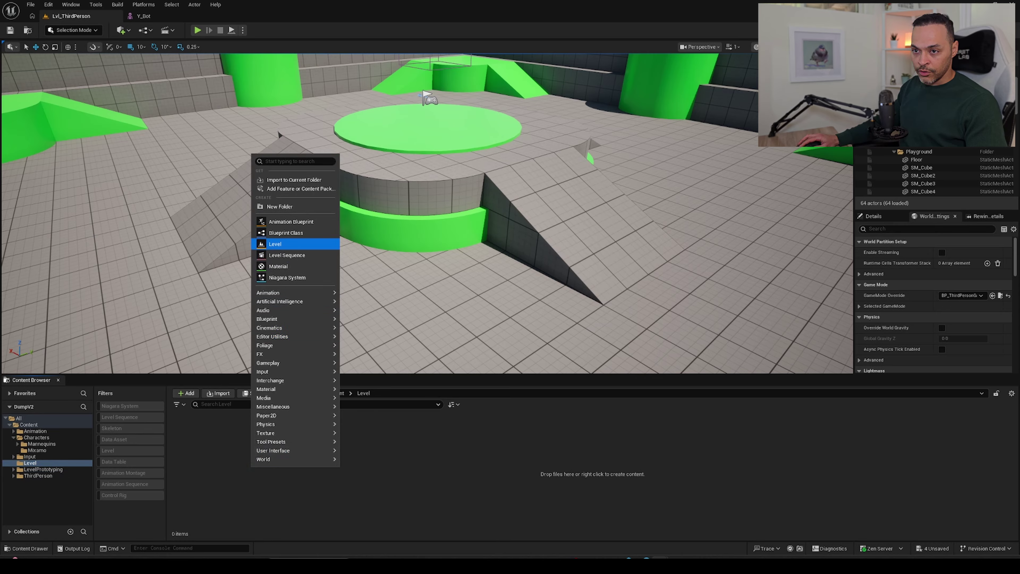
left_click(281, 243)
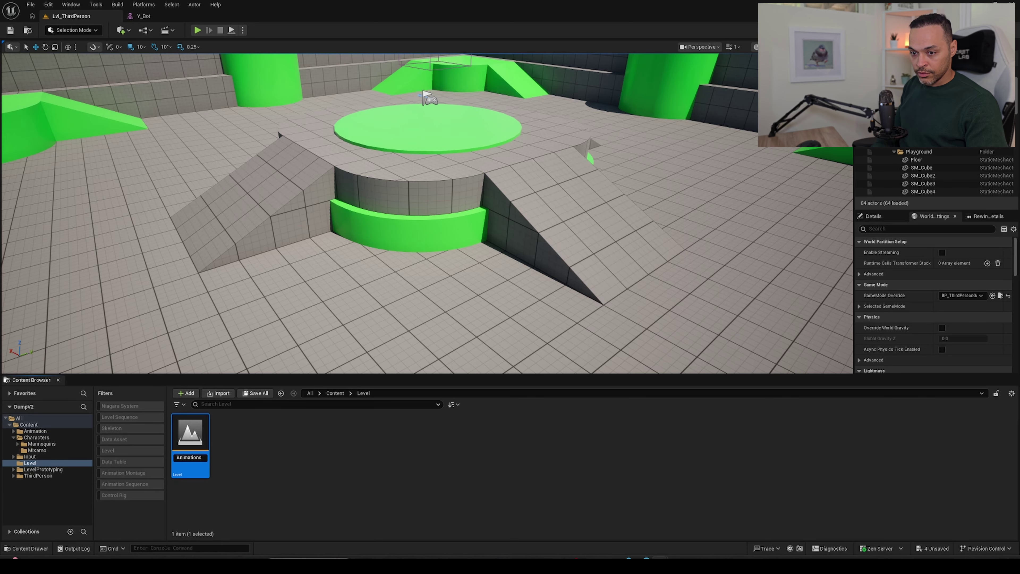
type("Animations")
key("Return")
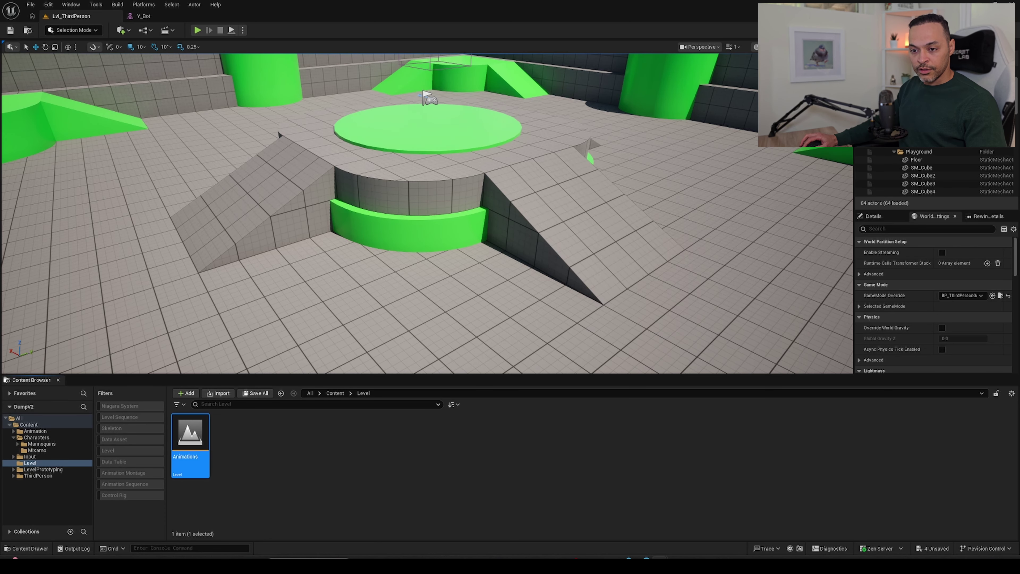
double_click(190, 438)
left_click(532, 369)
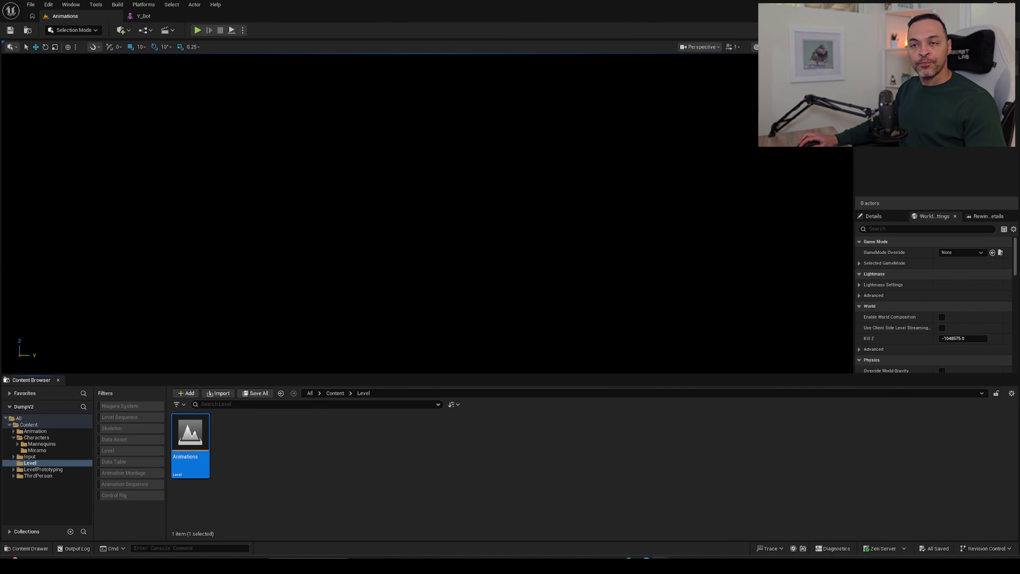
Switch to Landscape mode and create a new landscape with the default settings
left_click(81, 31)
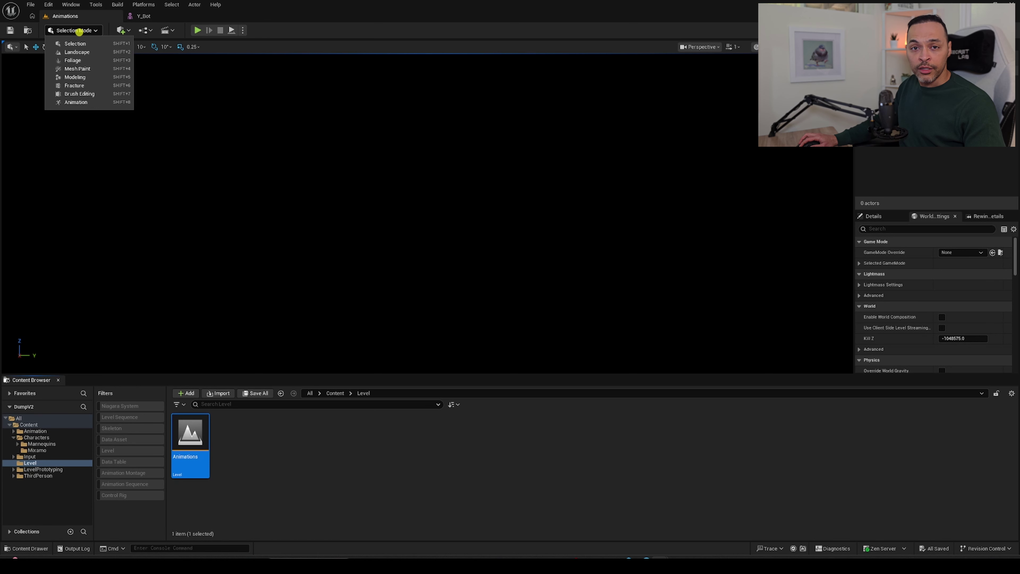
left_click(76, 52)
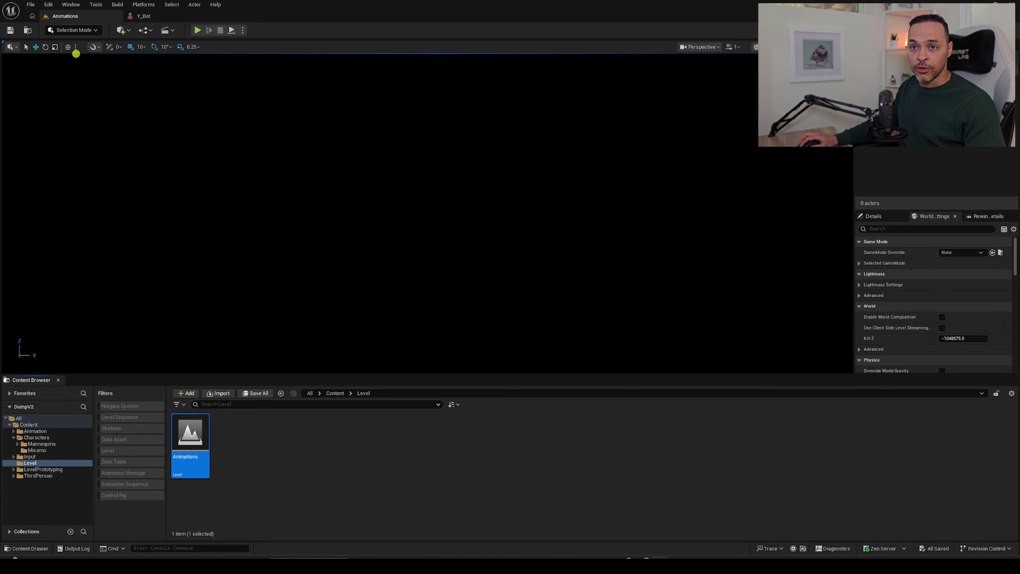
left_click(199, 254)
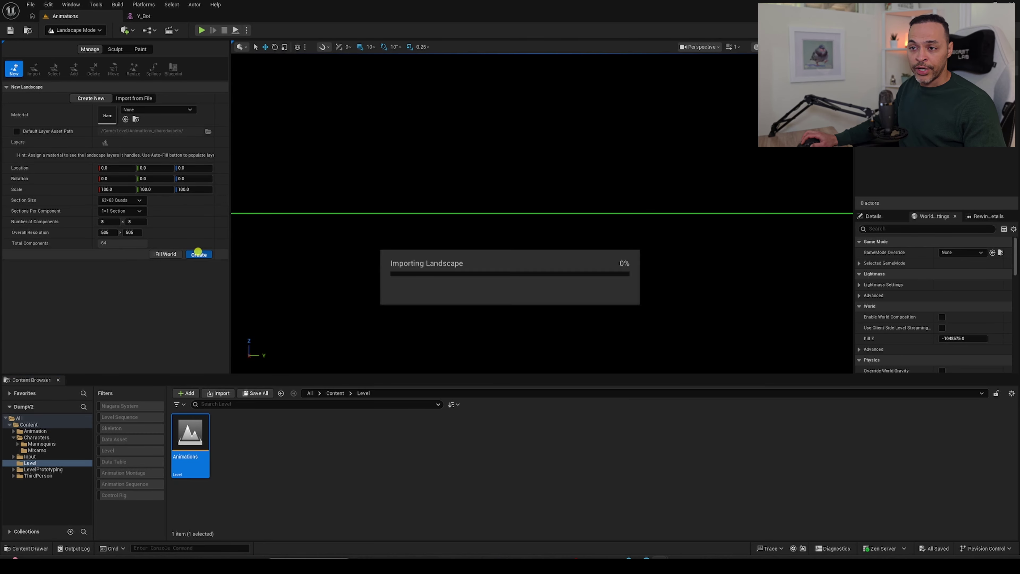
Add a sky light, directional light, sky atmosphere, volumetric cloud and height fog with the Env. Light Mixer, and save the level
left_click(71, 4)
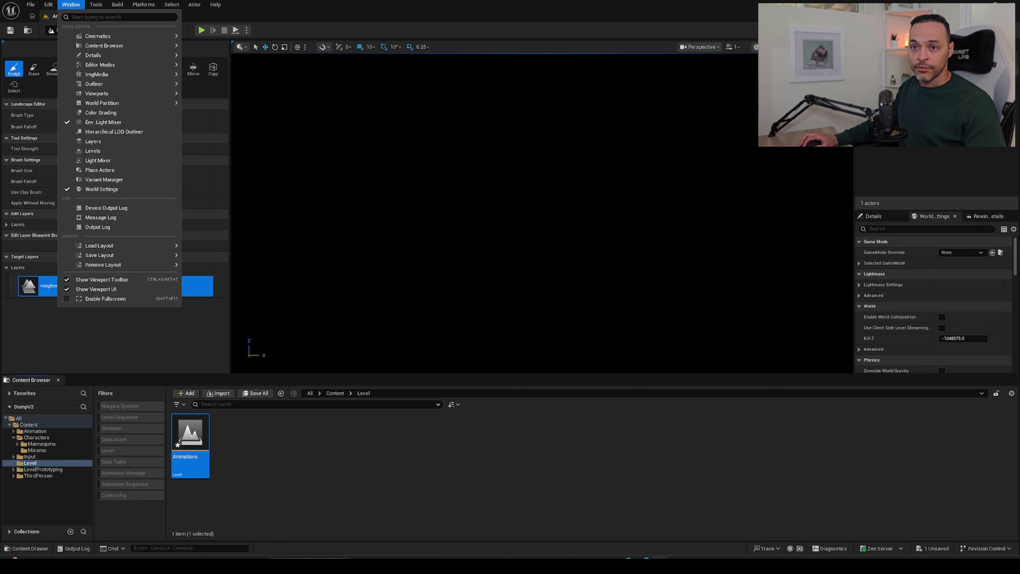
left_click(104, 121)
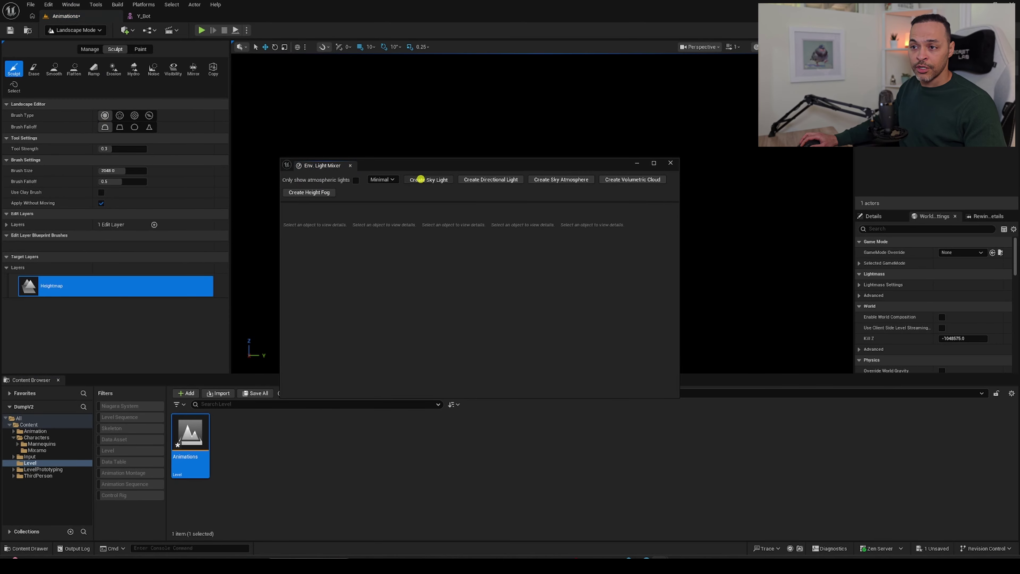
left_click(421, 179)
left_click(430, 178)
left_click(436, 178)
left_click(441, 179)
left_click(445, 178)
left_click(670, 163)
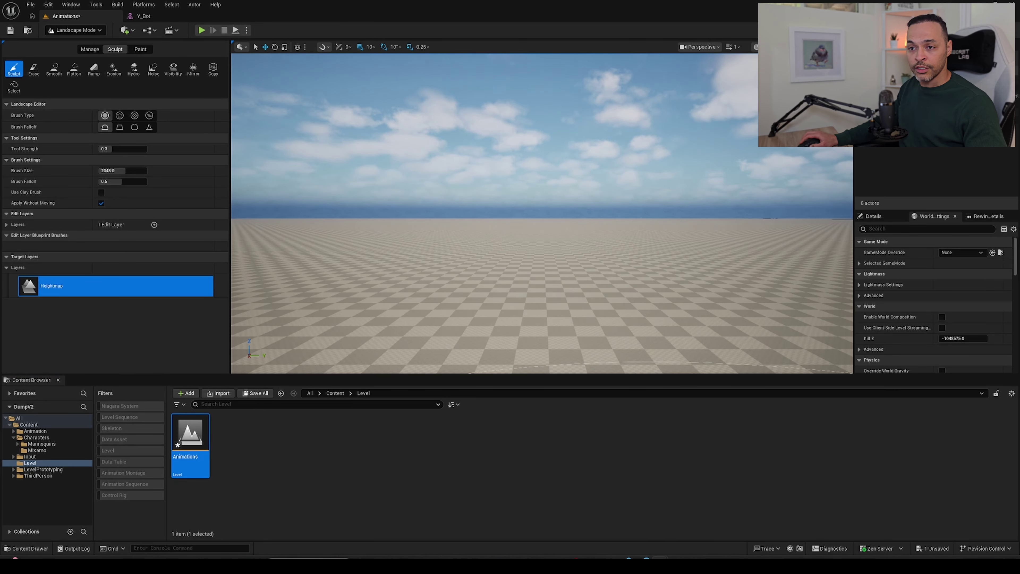
key("ctrl+s")
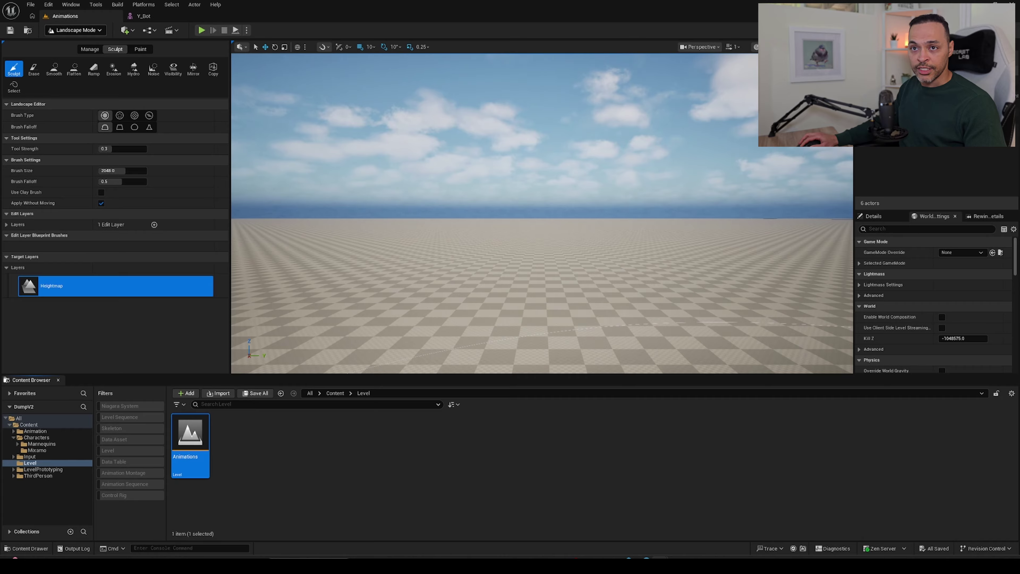
Open the Jump1 animation from the Animation folder and dock its editor in the main window
left_click(145, 17)
left_click(81, 15)
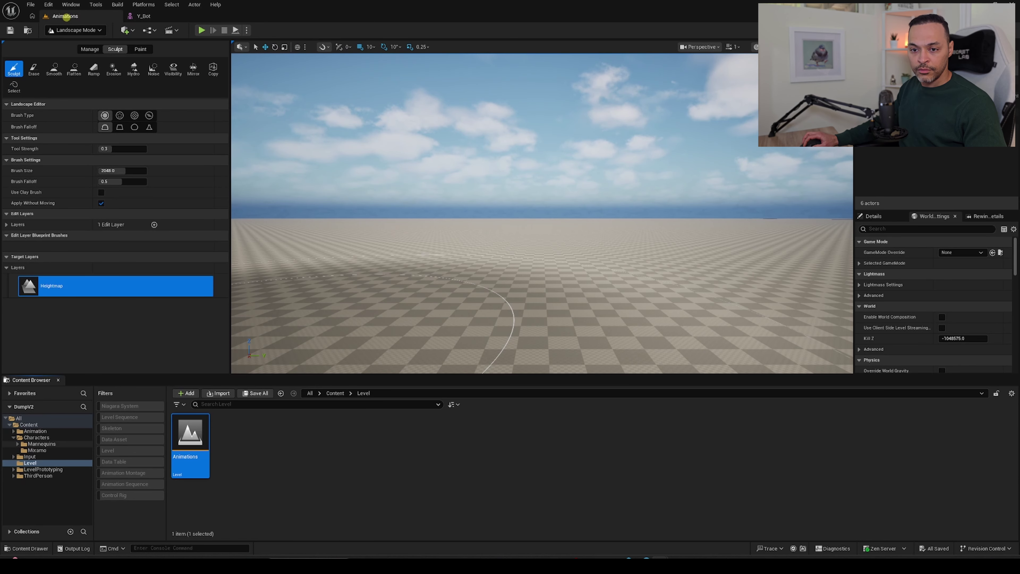
left_click(35, 431)
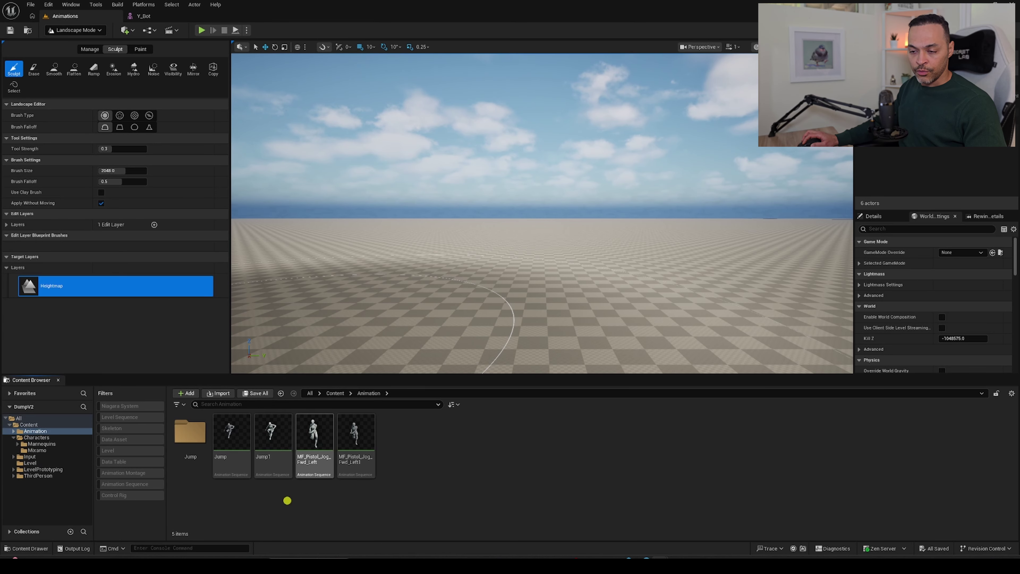
double_click(276, 459)
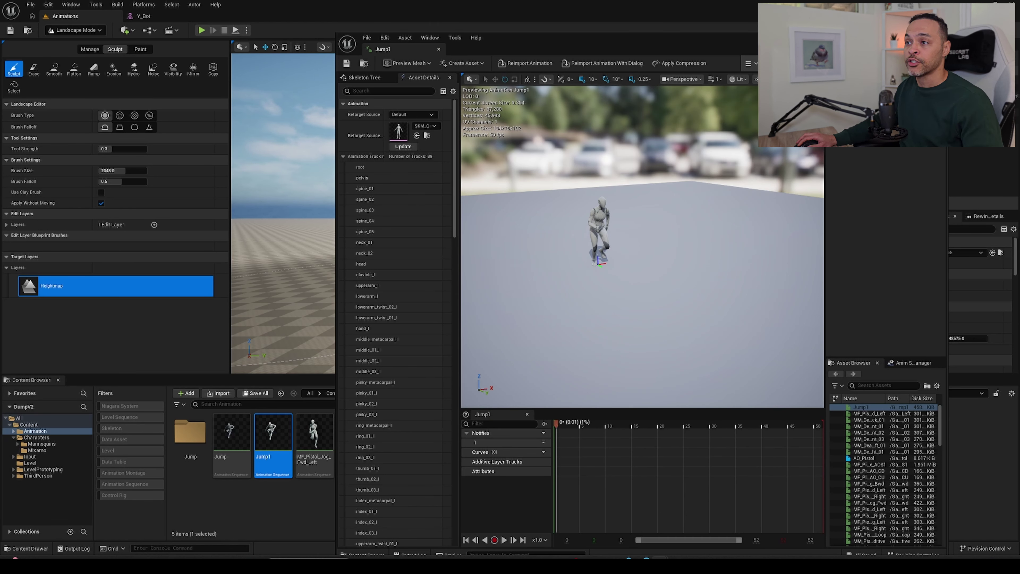
left_click_drag(398, 49, 217, 14)
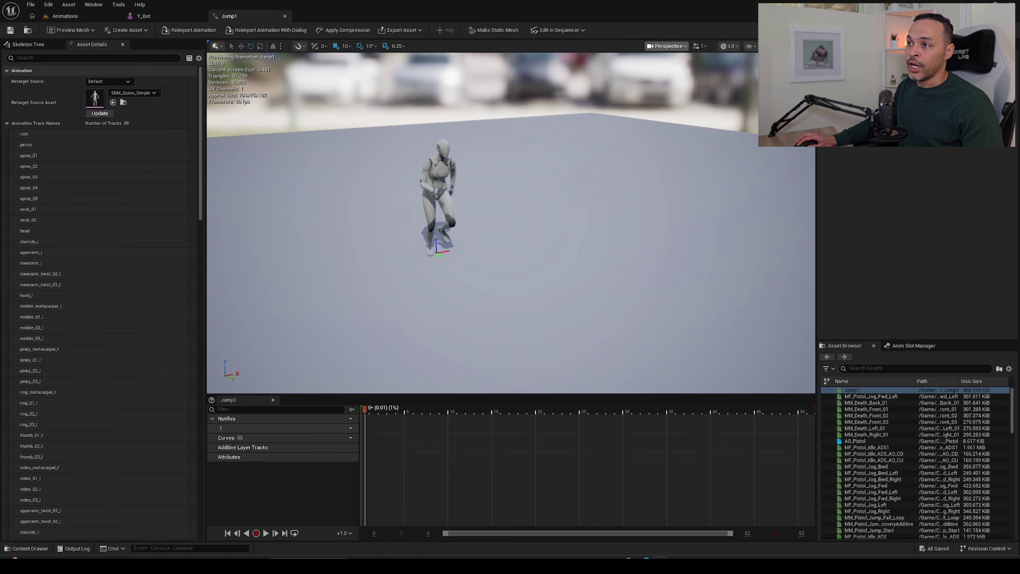
Edit Jump1 in Sequencer with the FK Control Rig and hide the FKControlRig controls in the Animations level
left_click(559, 30)
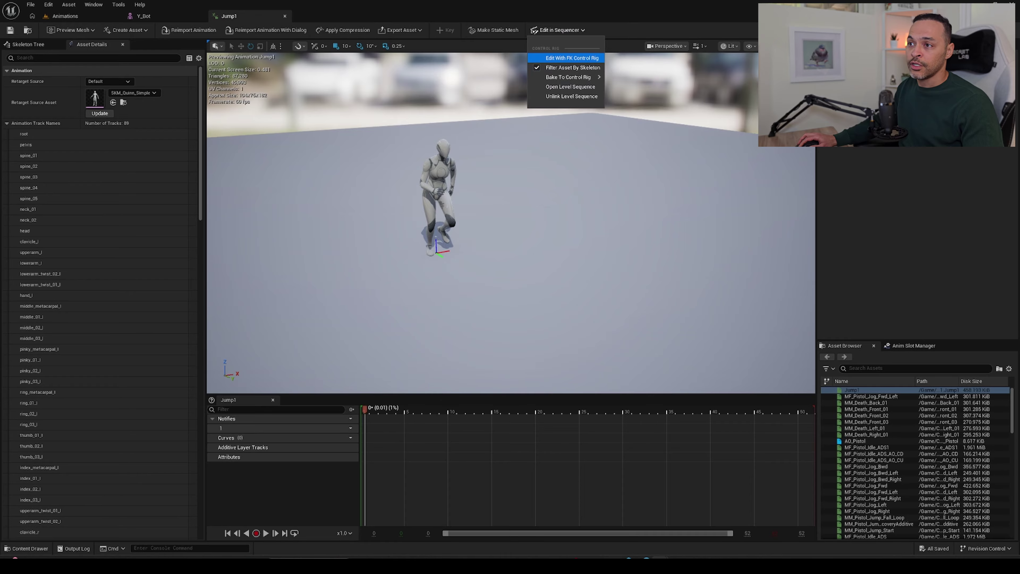
left_click(577, 59)
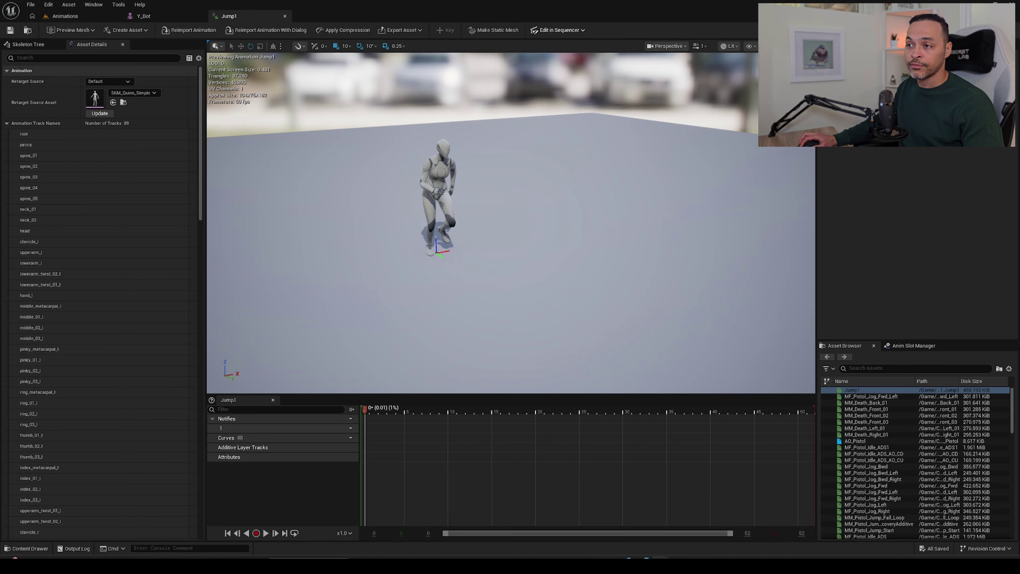
left_click(556, 316)
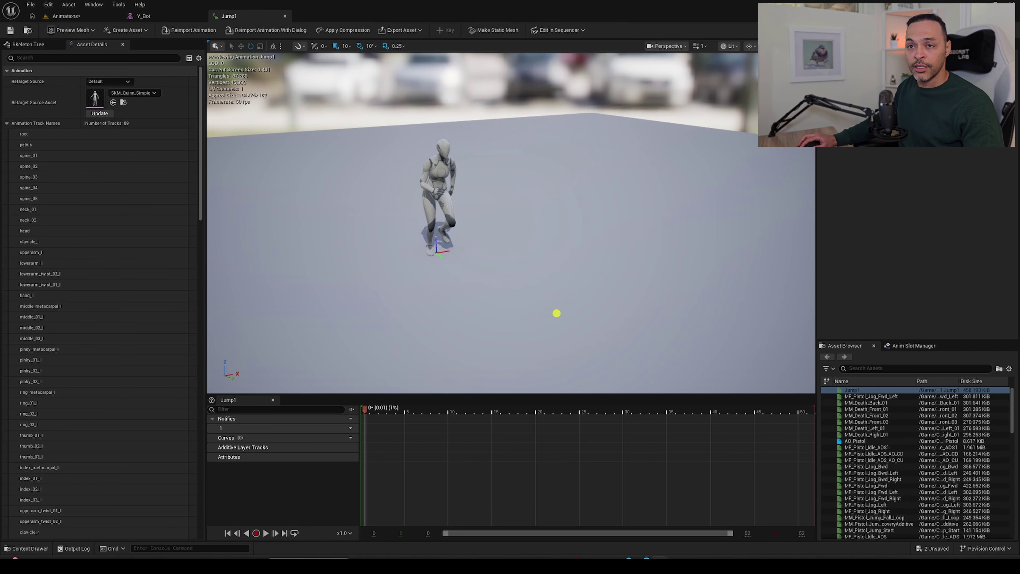
left_click(81, 15)
key("f")
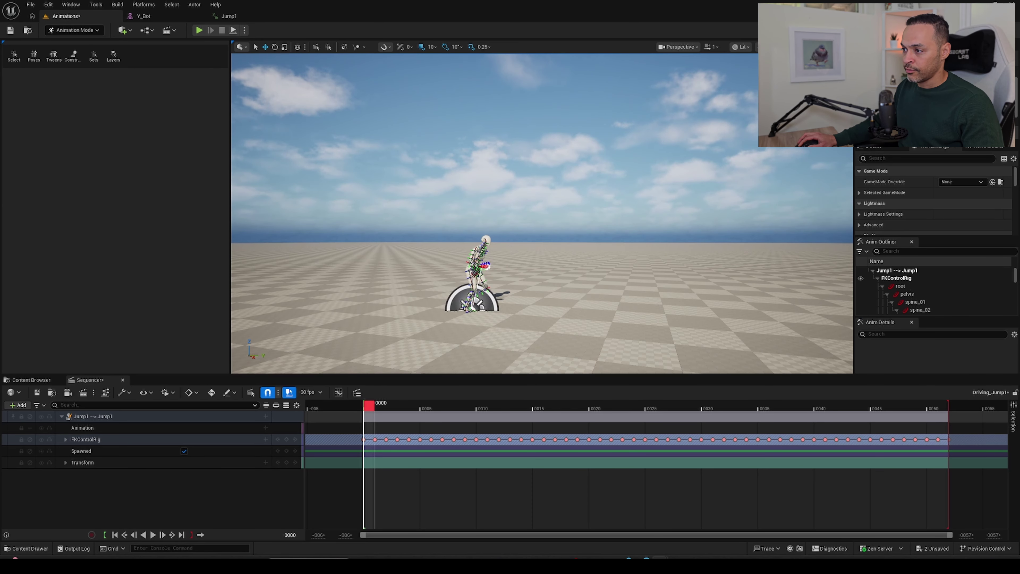
left_click(861, 278)
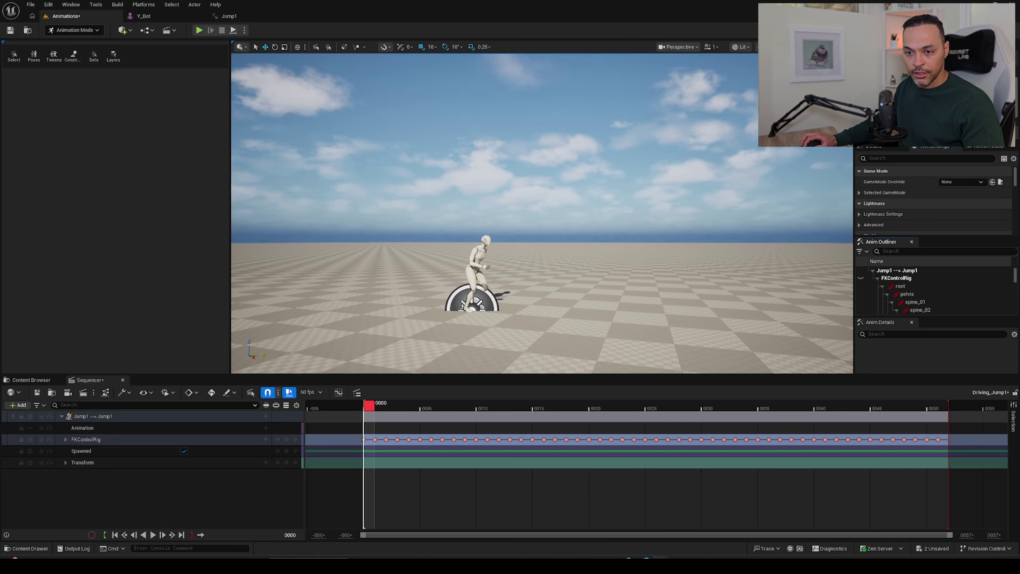
Turn off Filter Asset By Skeleton and add CR_Mannequin_Body as a layered control rig to the Jump1 track
left_click(265, 416)
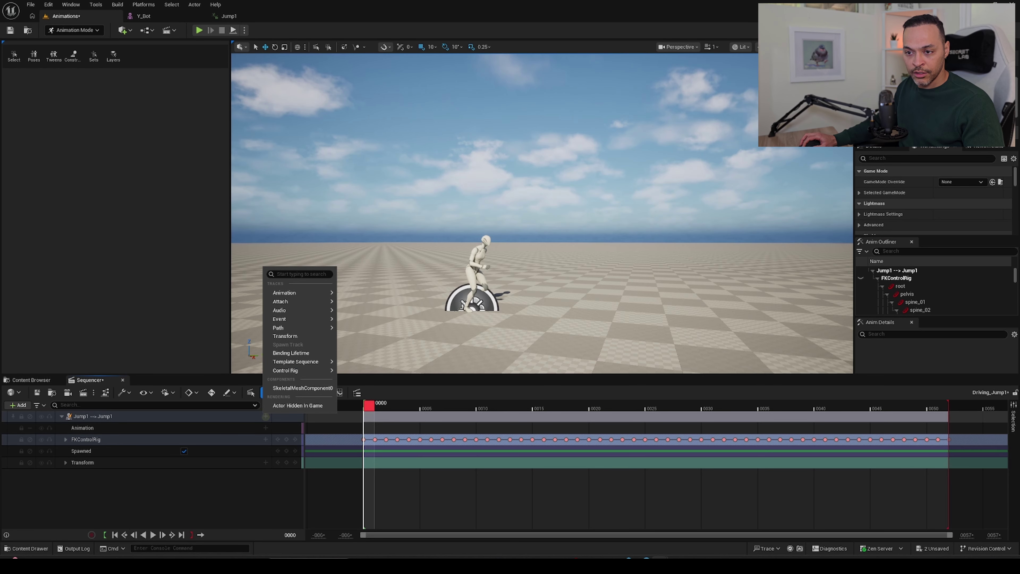
mouse_move(300, 370)
left_click(343, 374)
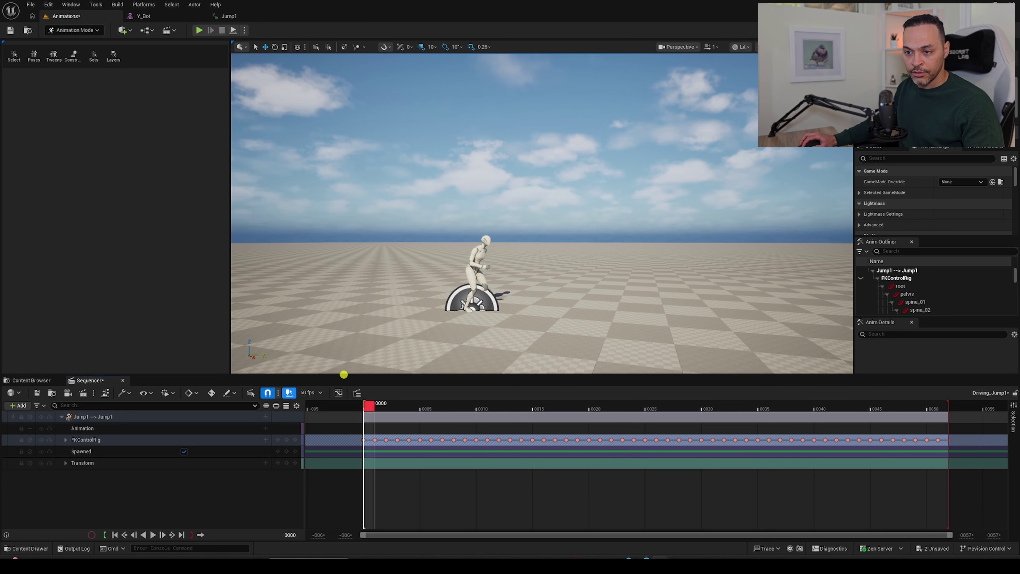
left_click(265, 416)
mouse_move(299, 370)
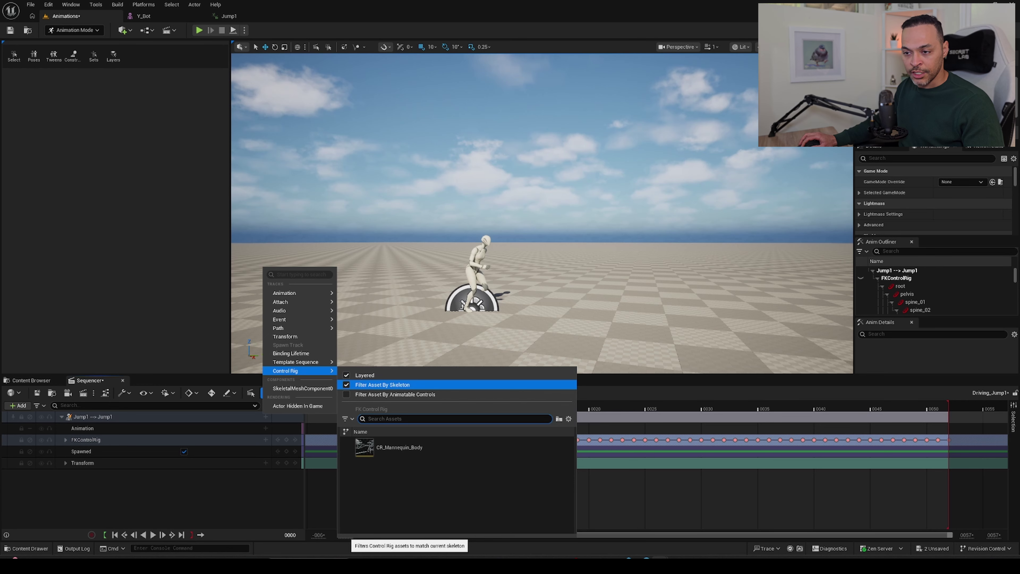
left_click(347, 384)
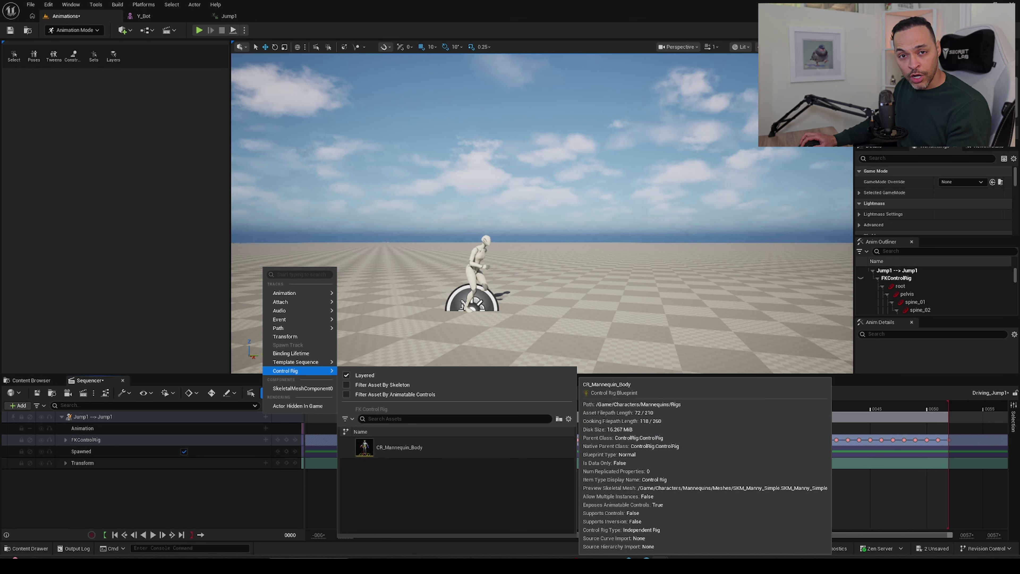
left_click(391, 451)
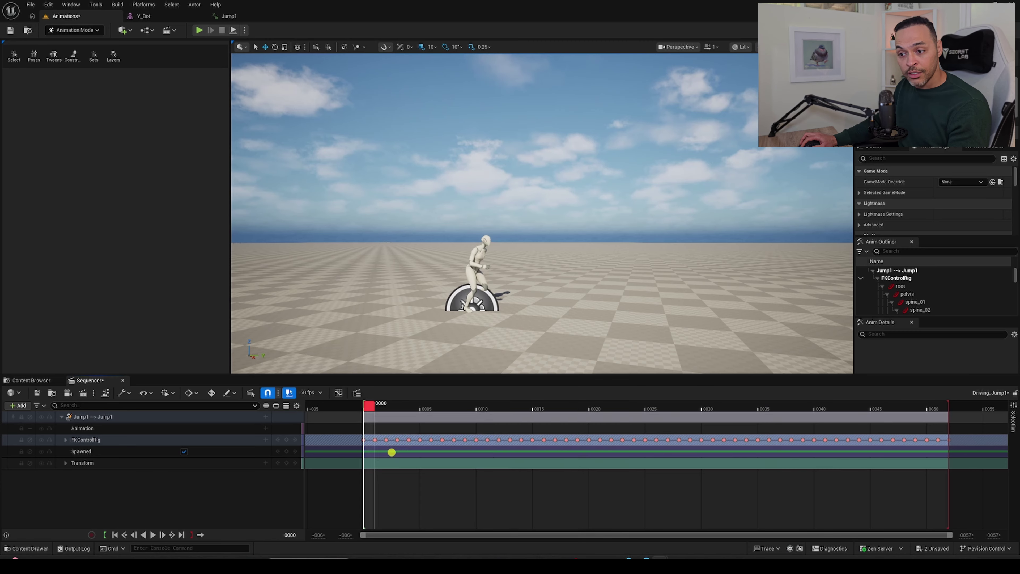
Select the actor icon overlapping the character's feet and clear it from the viewport
scroll(542, 213, "up", 5)
middle_click_drag(478, 281, 623, 205)
right_click_drag(542, 213, 610, 205)
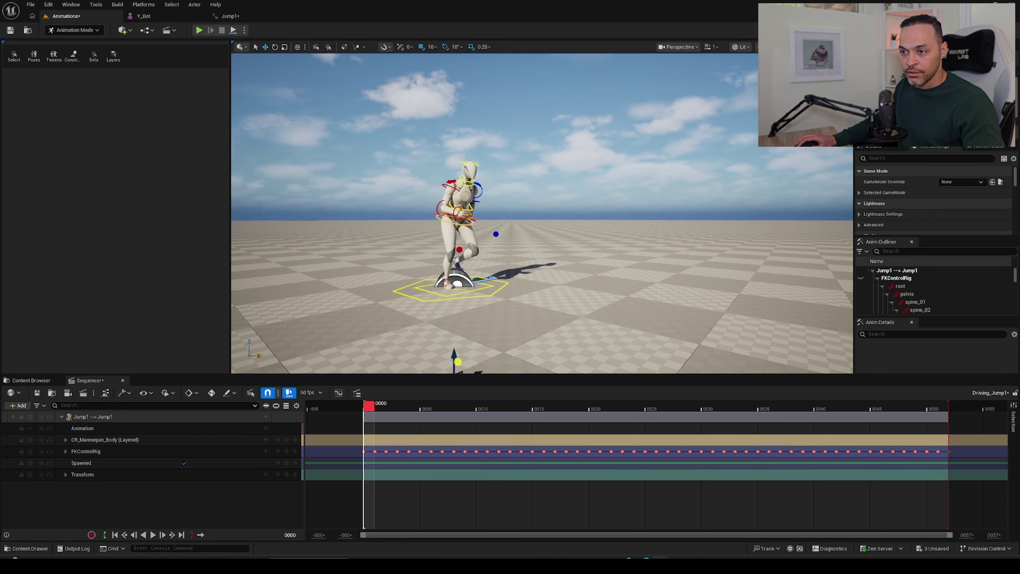
left_click(458, 281)
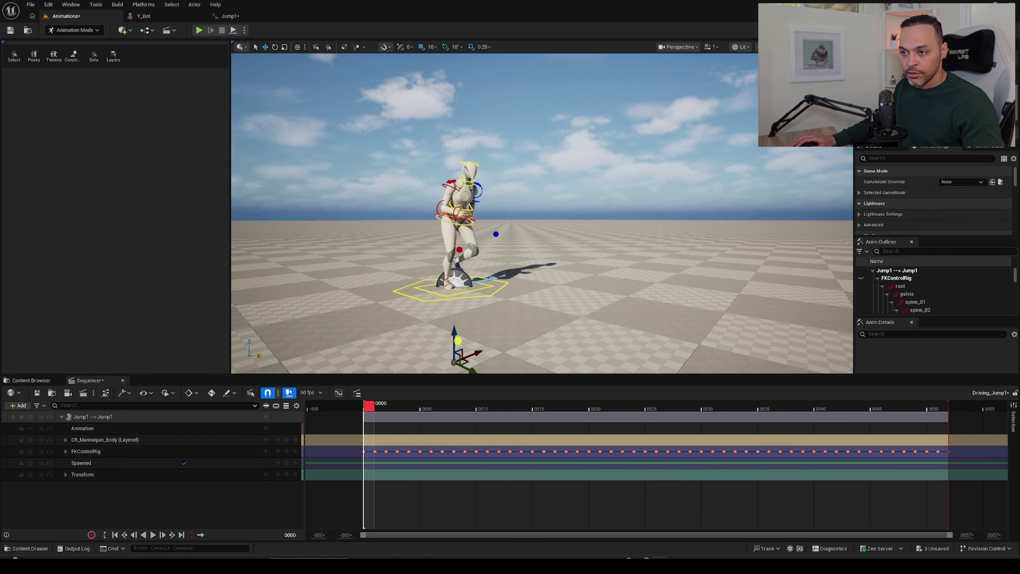
key("Escape")
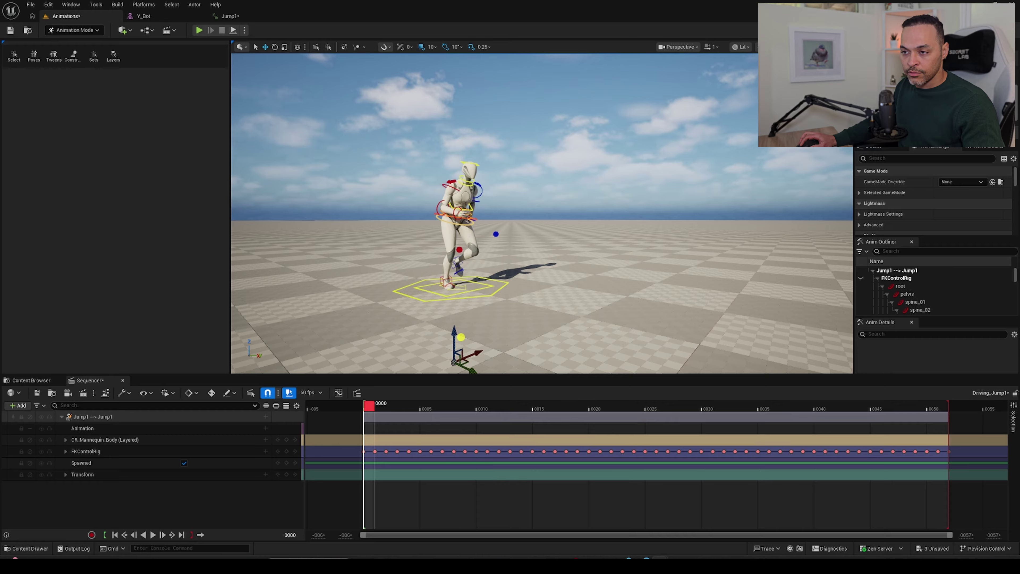
Select root_ctrl of the CR_Mannequin_Body layered rig at the character's feet and key it at frame 0
left_click_drag(458, 360, 471, 334)
right_click_drag(470, 334, 471, 314)
left_click(505, 334)
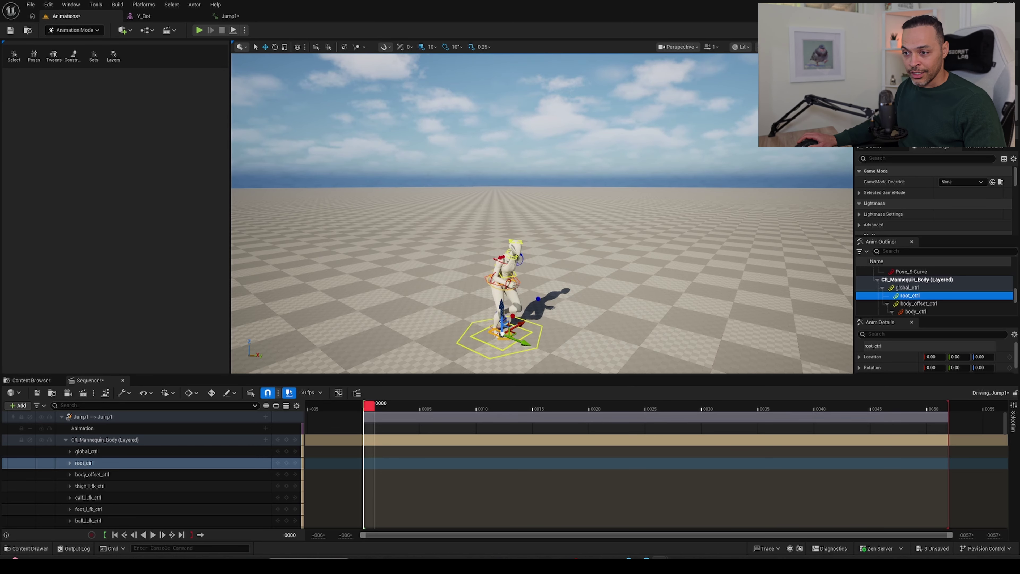
key("f")
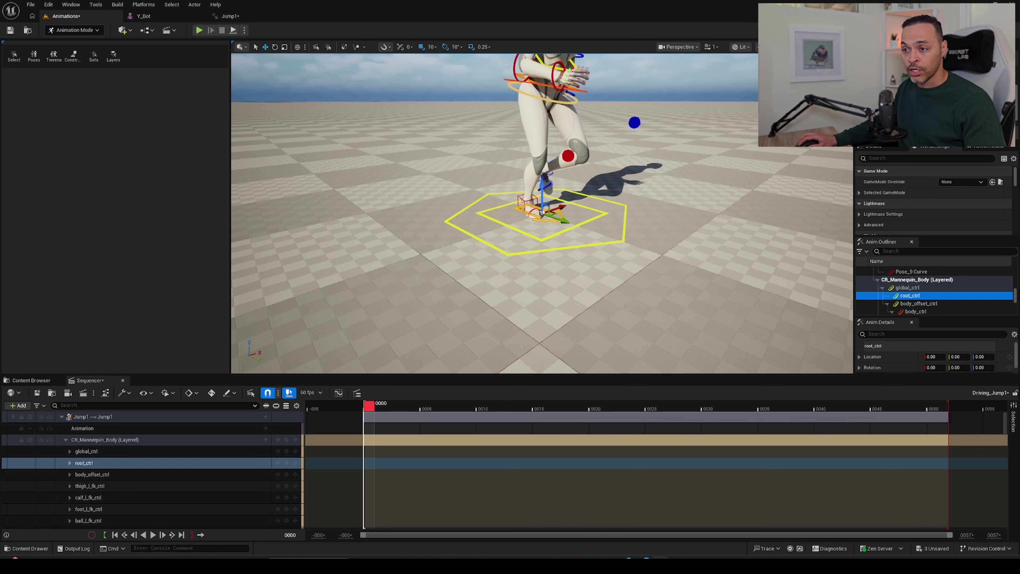
left_click(698, 160)
left_click(84, 462)
scroll(542, 213, "down", 3)
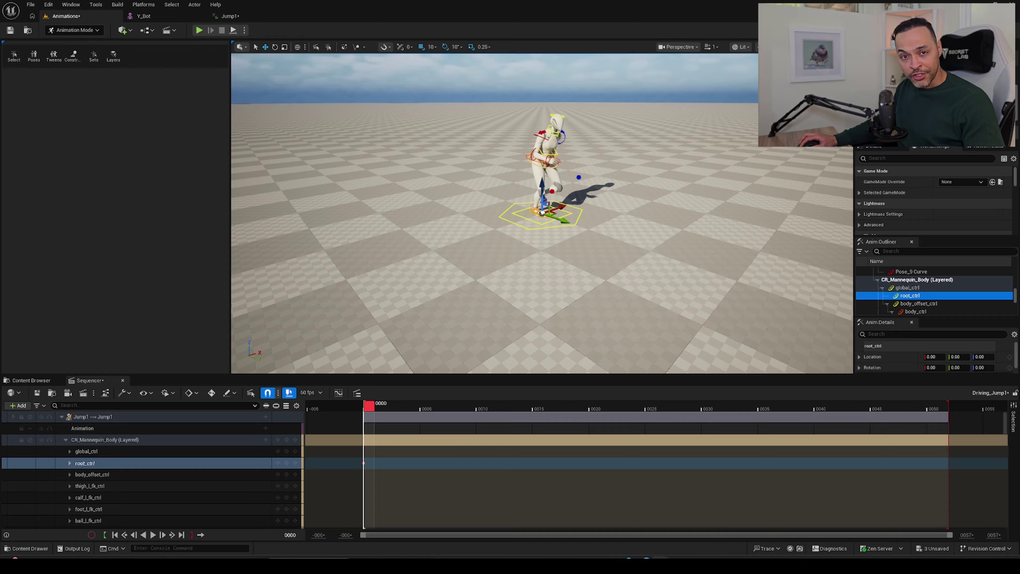
At frame 52, move root_ctrl forward to Y 350 under the character's feet and key it
left_click_drag(370, 406, 884, 442)
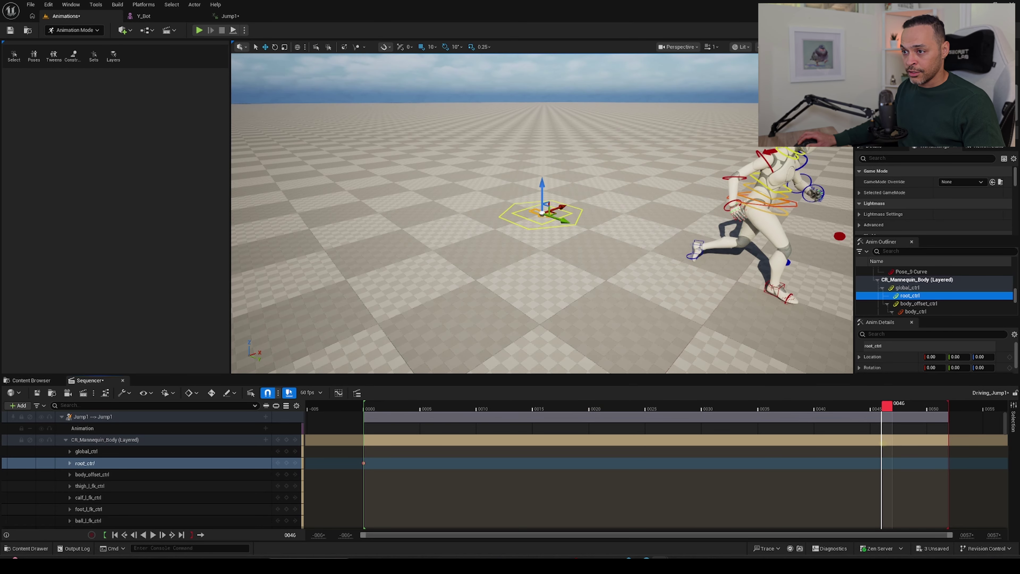
left_click_drag(885, 403, 954, 404)
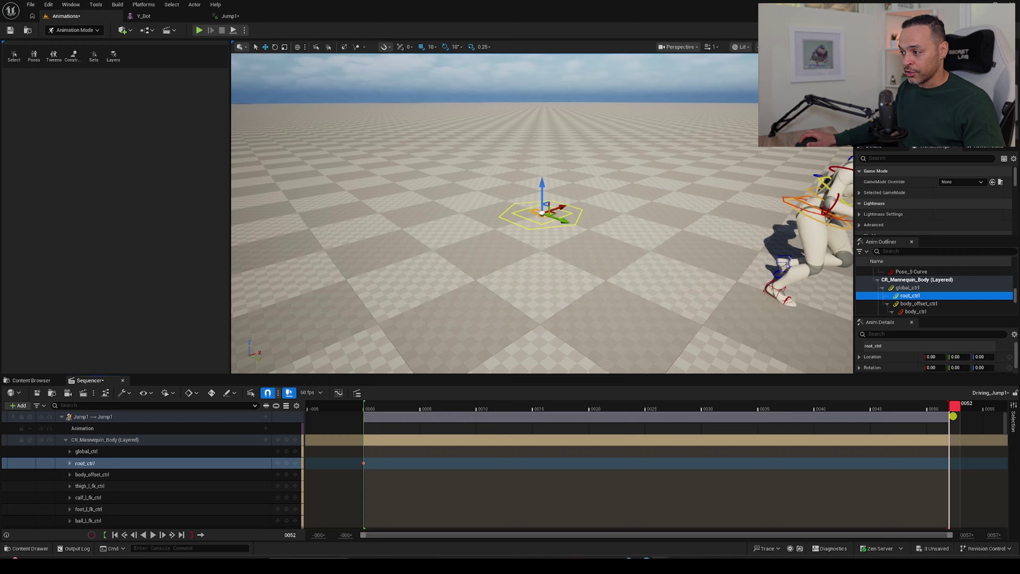
left_click_drag(561, 219, 721, 269)
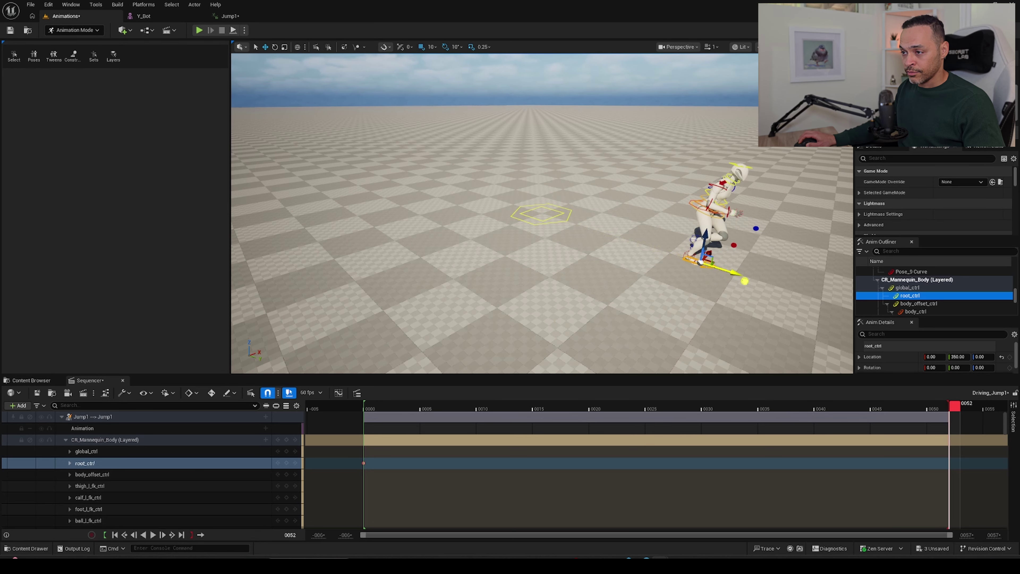
key("s")
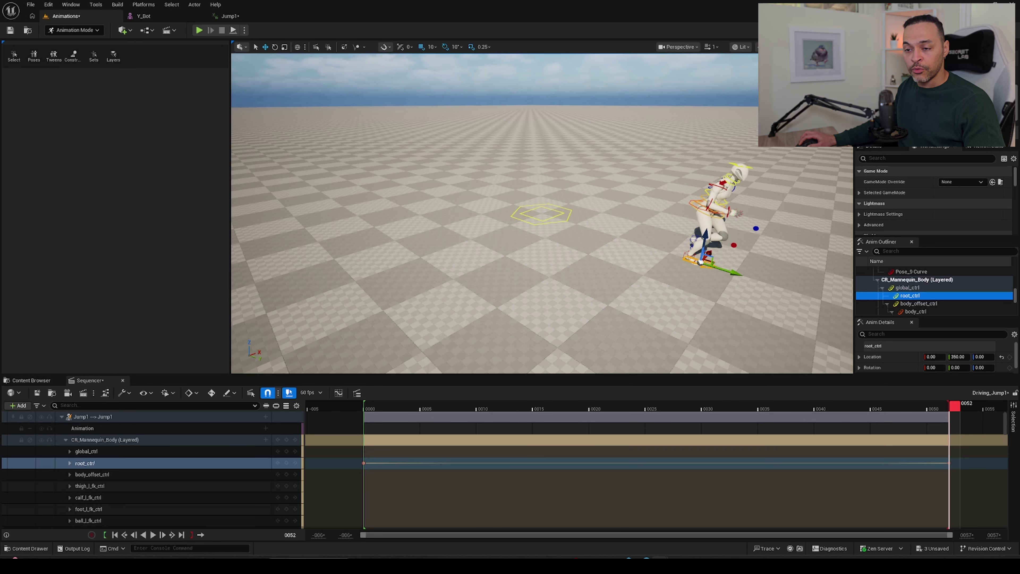
At frame 35, move root_ctrl back along Y to about 232 under the landing foot and key it
left_click_drag(387, 407, 672, 428)
right_click_drag(604, 330, 604, 330)
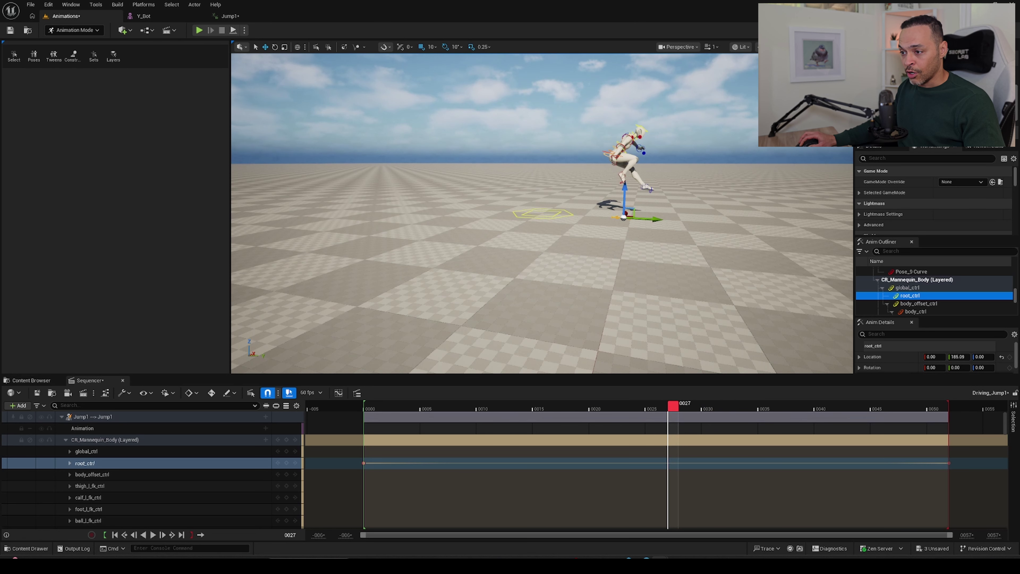
left_click_drag(677, 402, 763, 408)
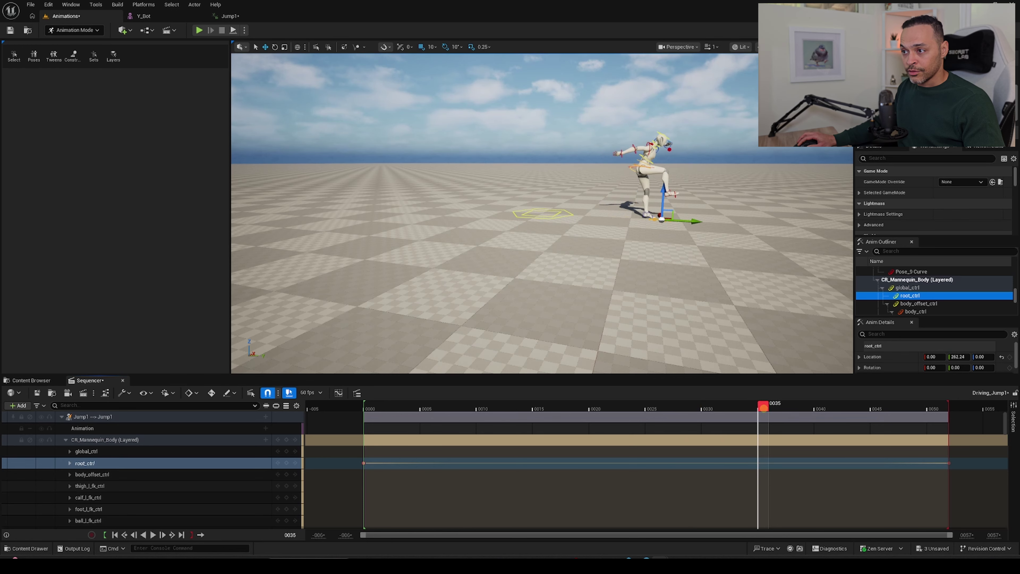
left_click_drag(677, 221, 678, 223)
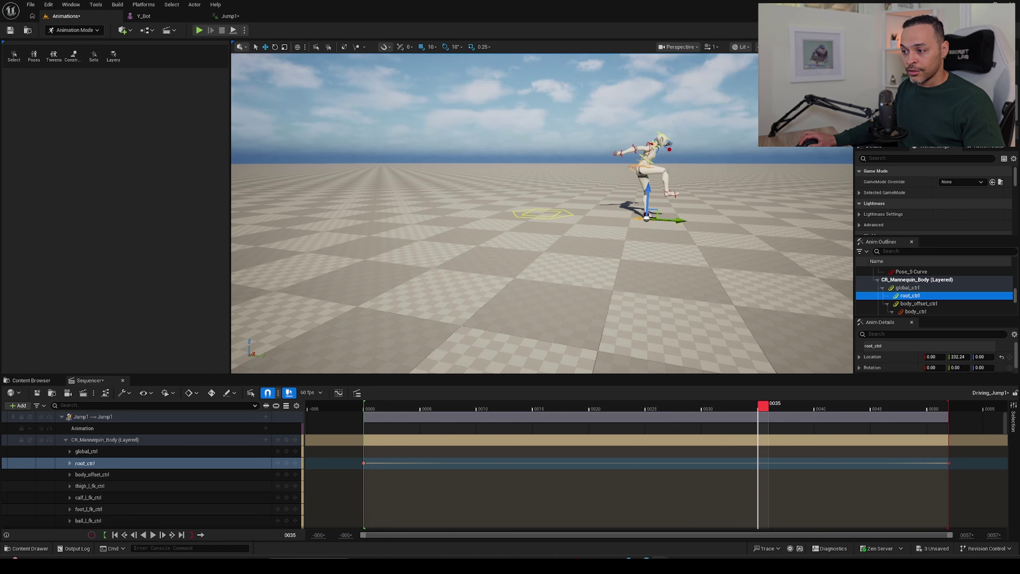
Play the jump from frame 0, scrub through to its end, and save the sequence changes
left_click_drag(763, 404, 368, 451)
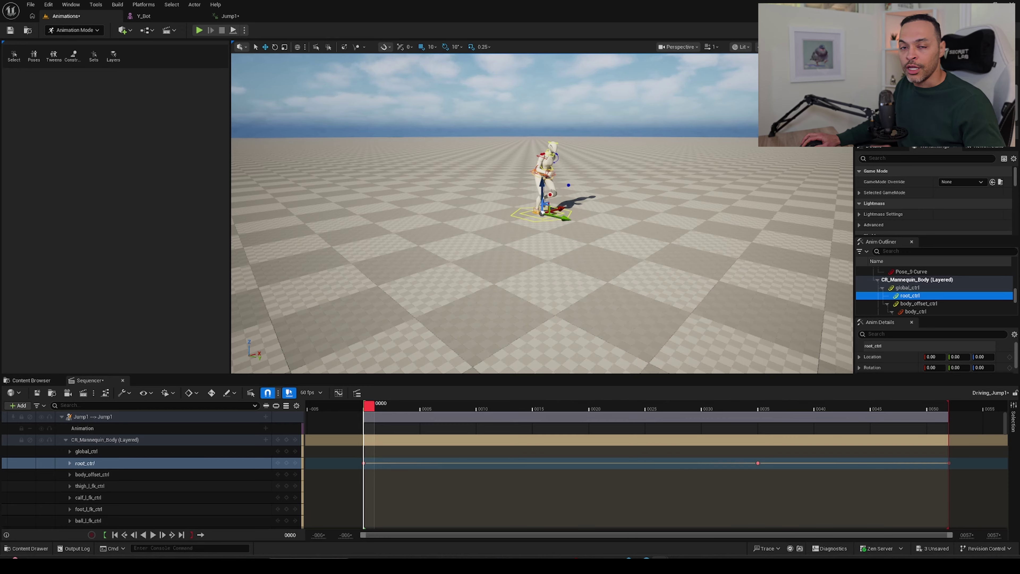
left_click_drag(437, 413, 364, 414)
key("space")
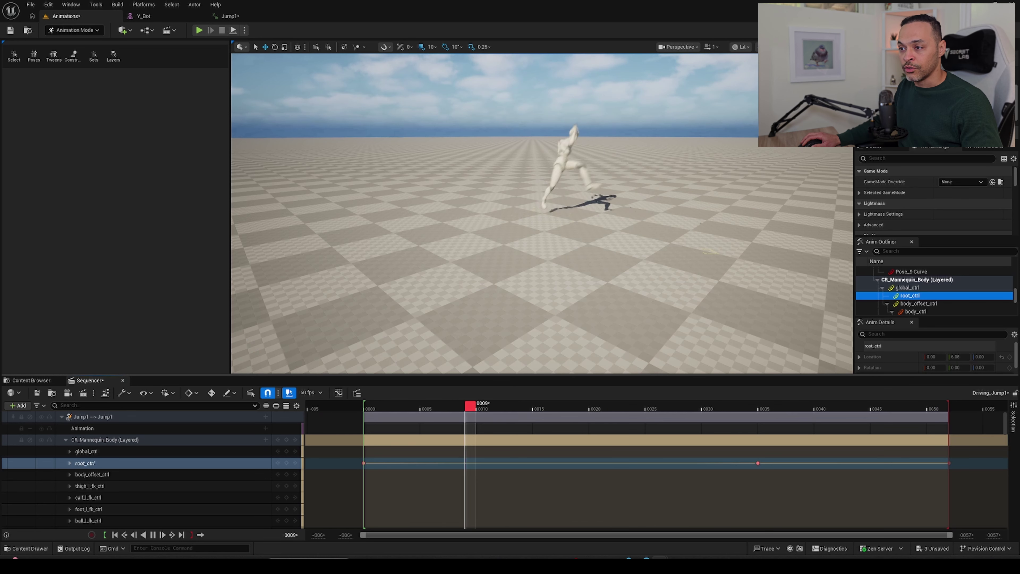
key("space")
left_click_drag(514, 414, 888, 414)
key("ctrl+s")
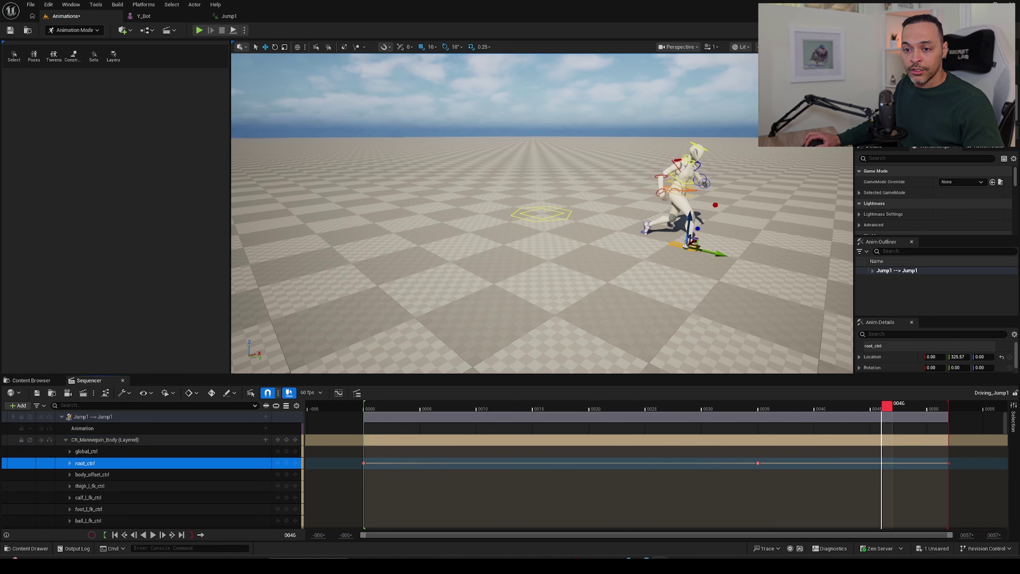
Open the edited Jump1 animation from the Content Browser to check its root motion, and pause the preview
left_click(47, 378)
double_click(314, 434)
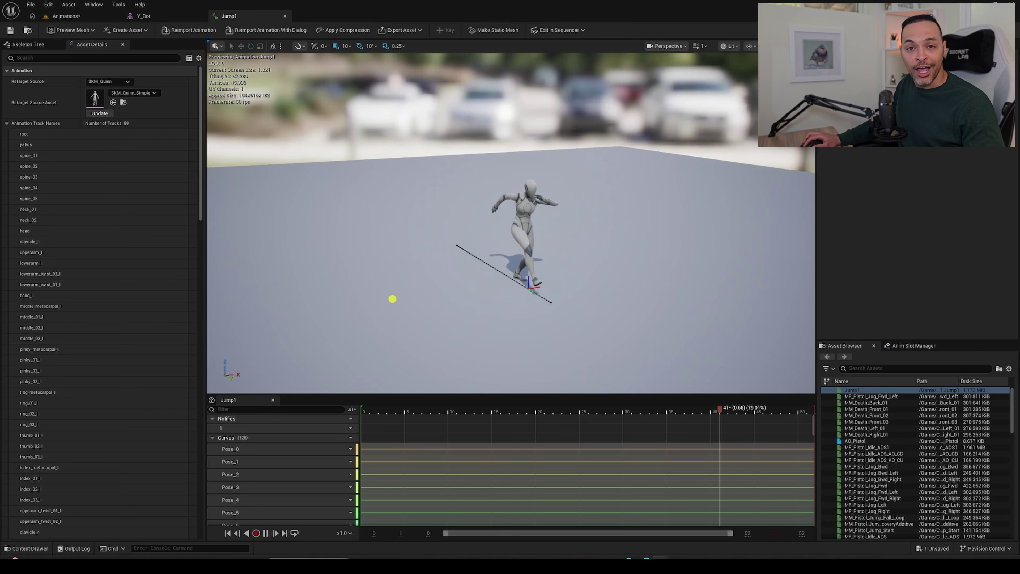
key("space")
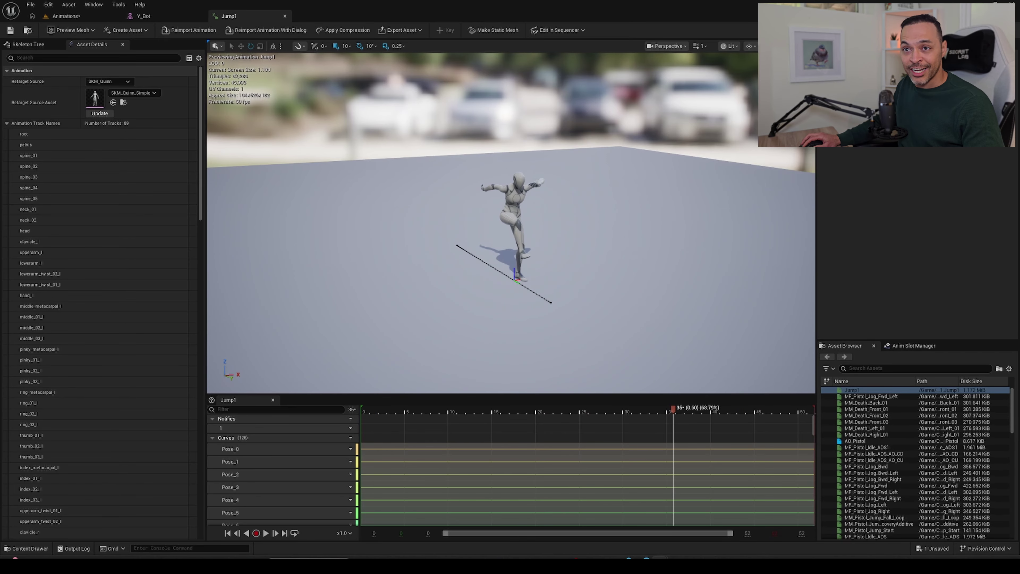
Return to the Animations level and start Retarget Animations for the Jump1 asset
left_click(66, 17)
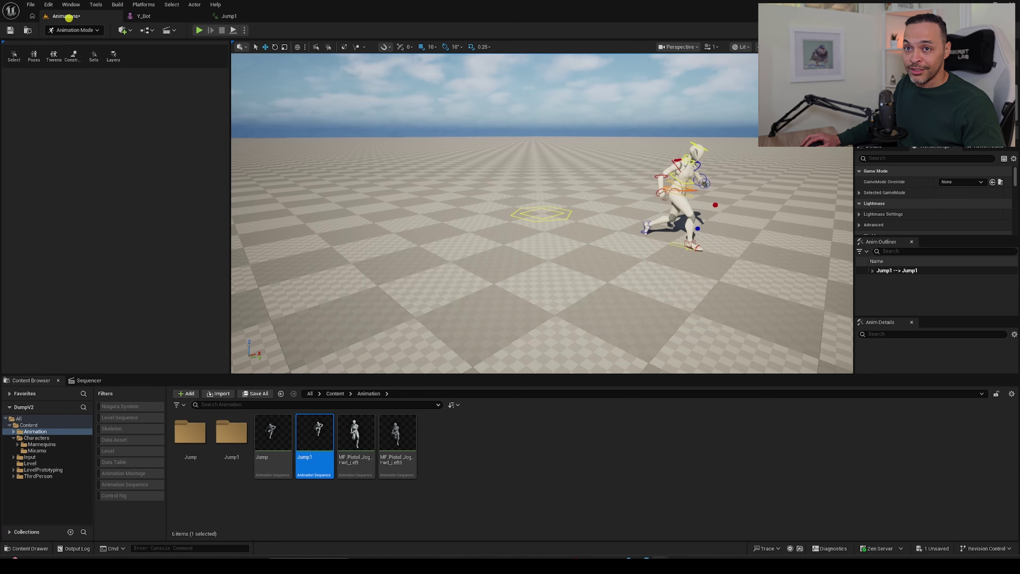
right_click(298, 429)
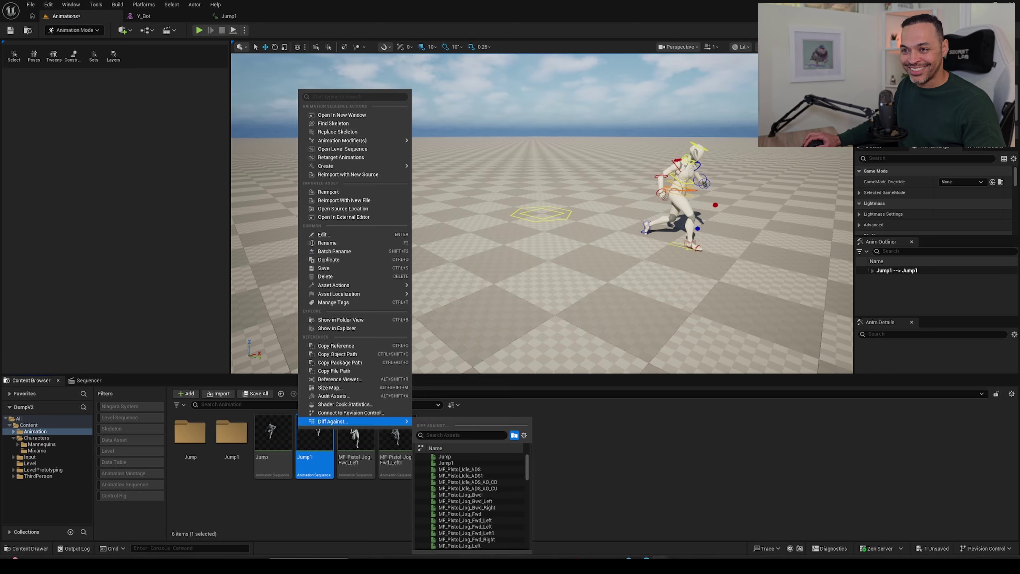
left_click(490, 483)
right_click(318, 437)
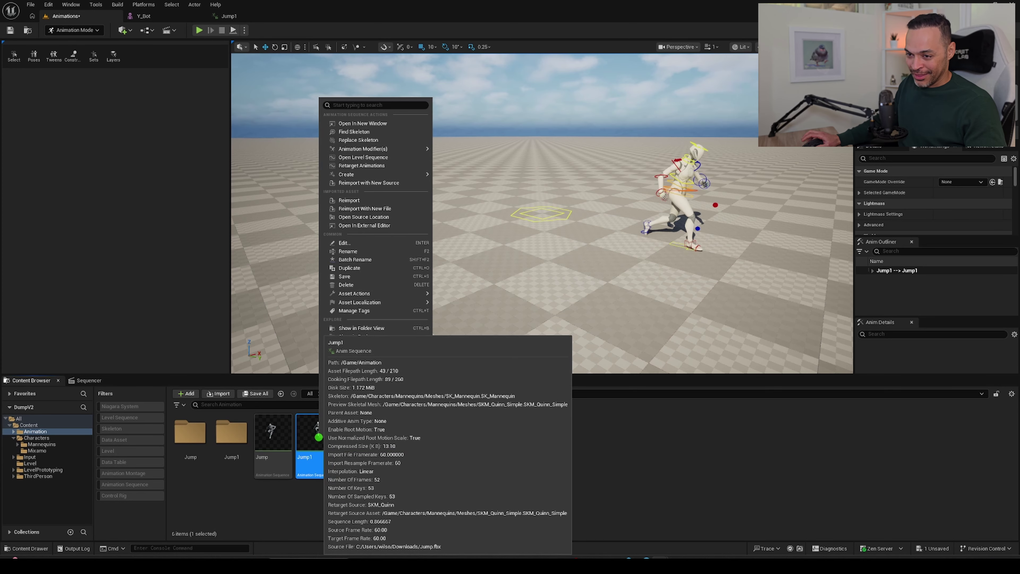
type("rretar")
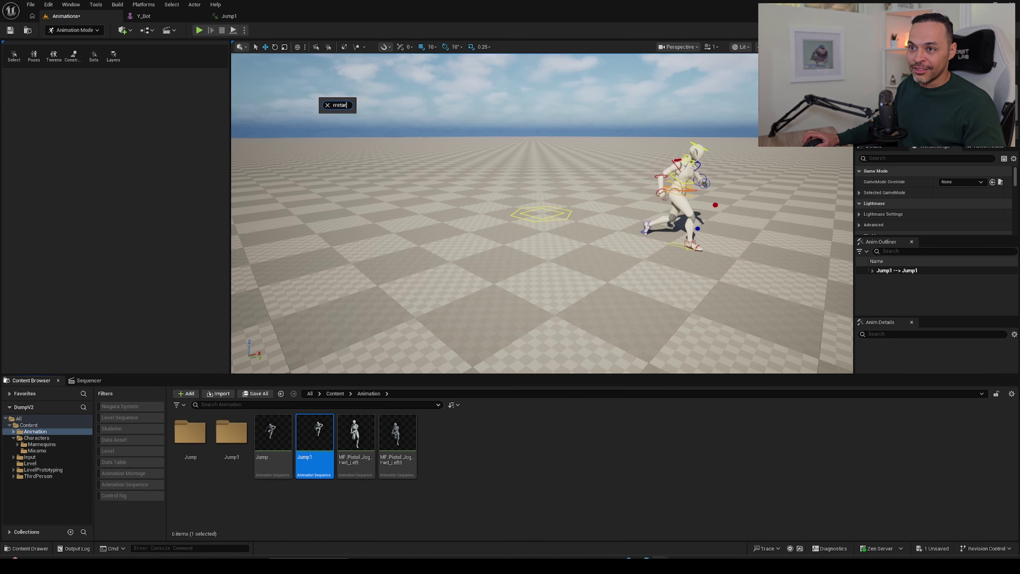
key("BackSpace")
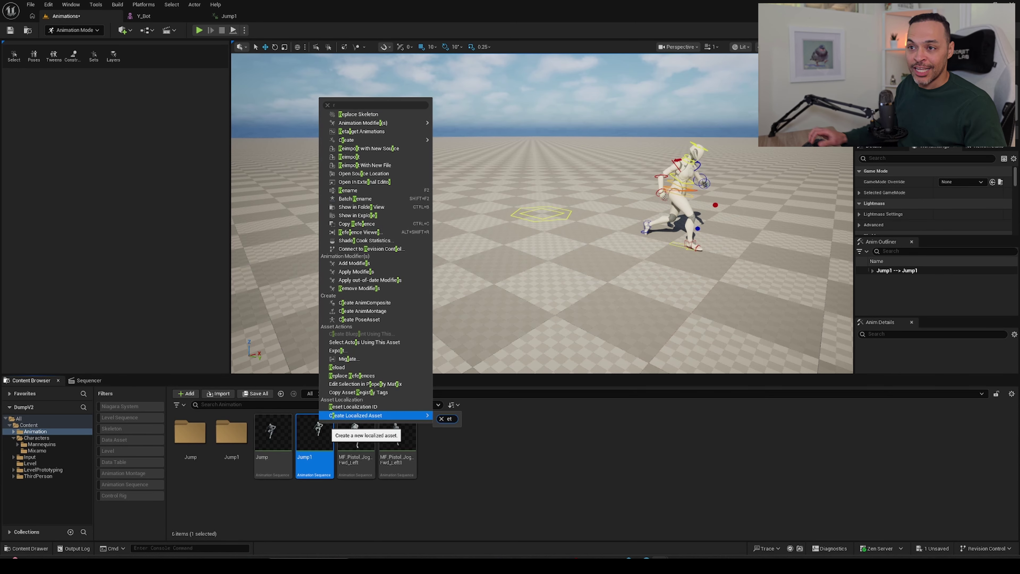
type("eta")
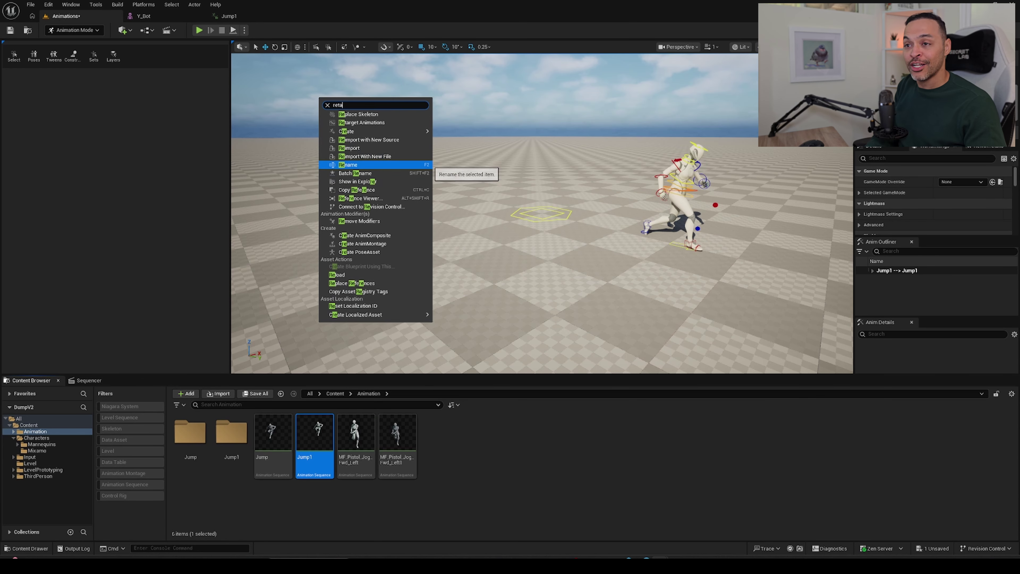
left_click(373, 115)
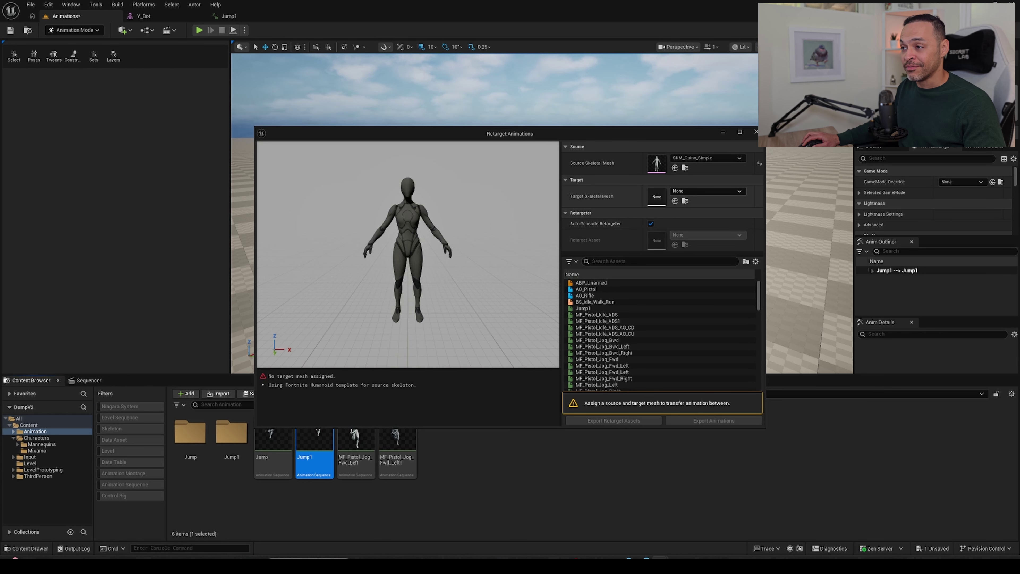
Set the target skeletal mesh to Y_Bot and select Jump1 as the animation for retargeting
left_click(692, 191)
left_click(709, 301)
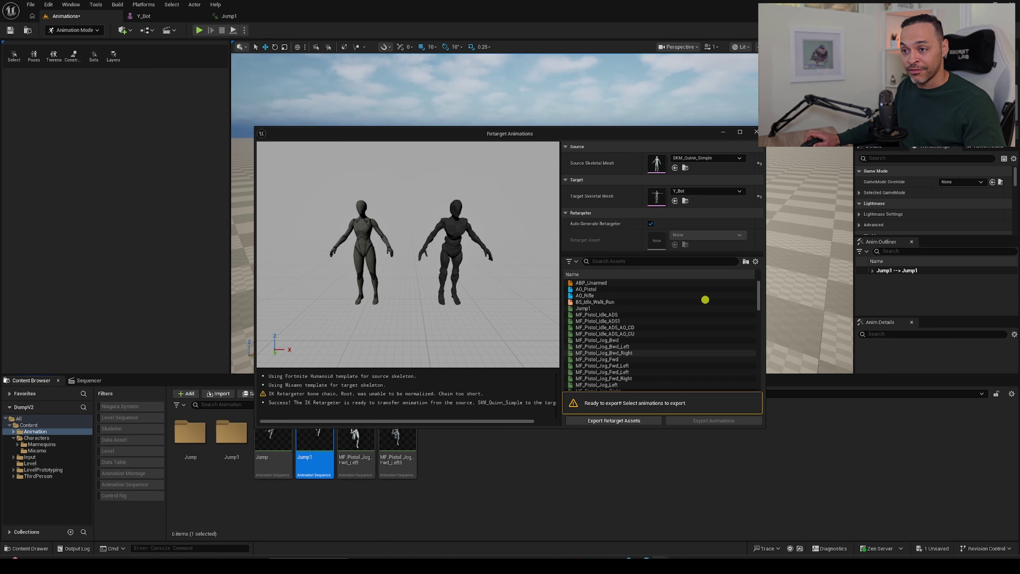
left_click(605, 262)
type("jump1")
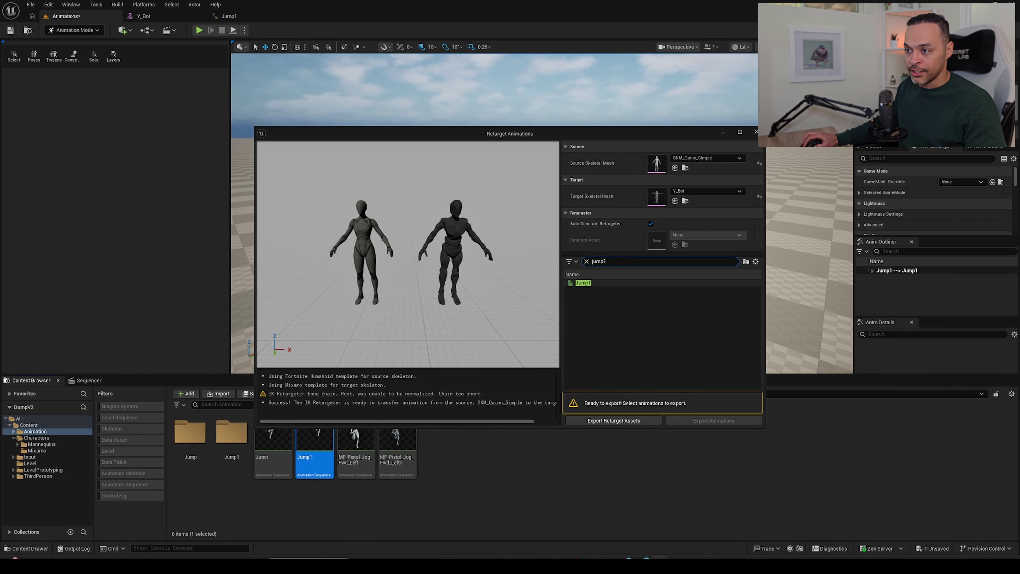
left_click(589, 283)
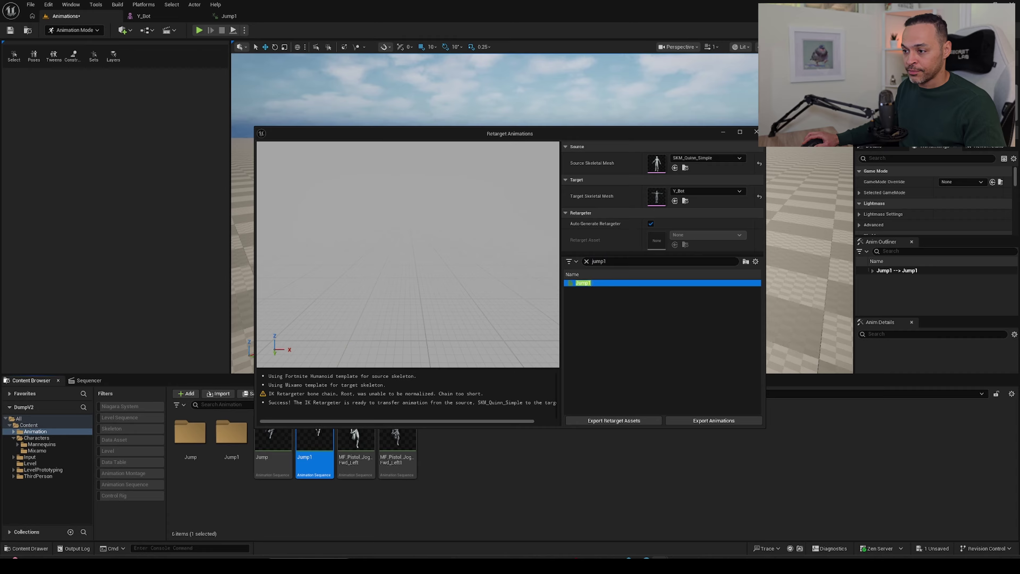
Export the retargeted animation to the Content/Animation folder and close the Retarget Animations window
left_click(711, 421)
left_click(486, 201)
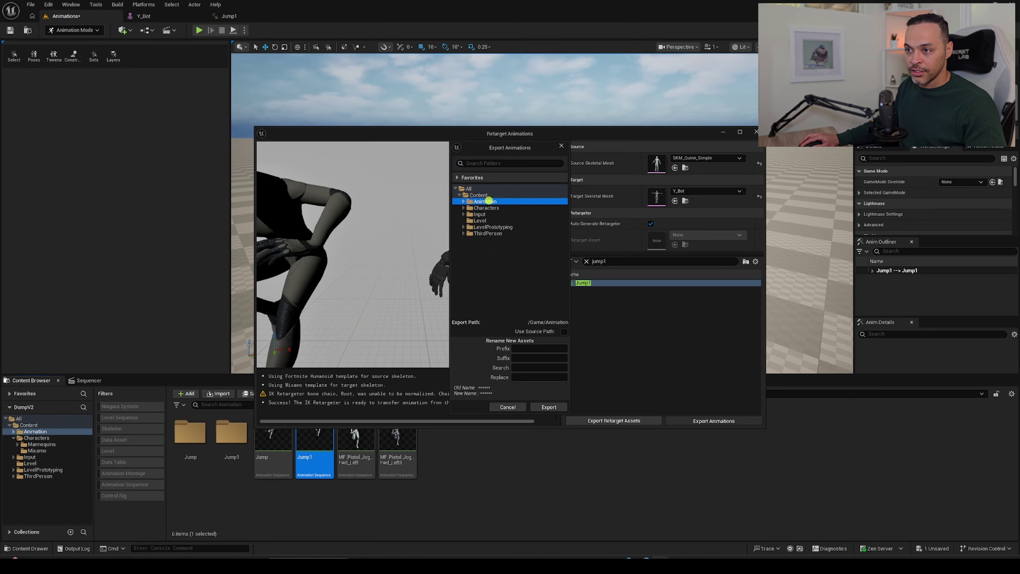
left_click(549, 407)
left_click(578, 315)
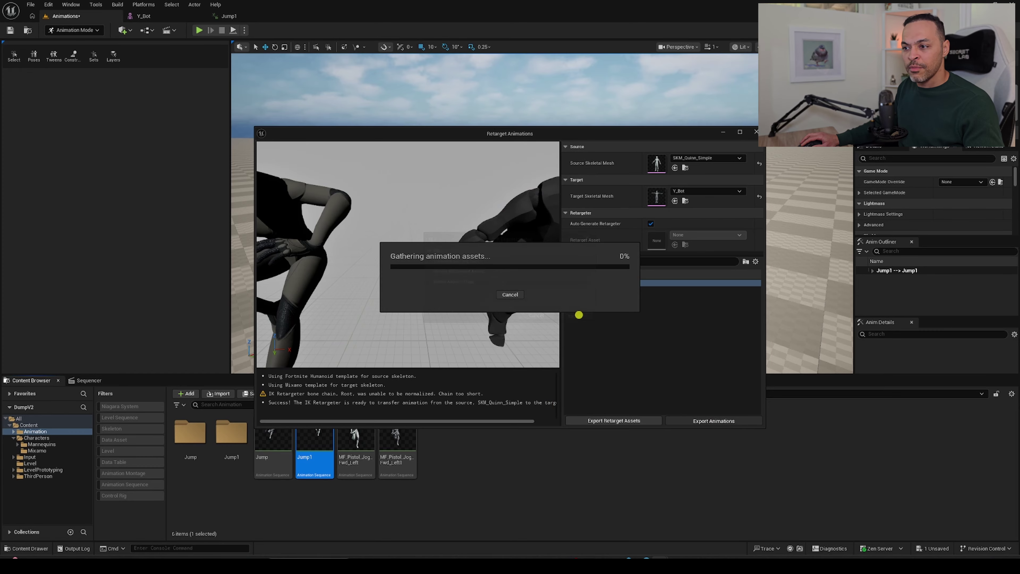
left_click(756, 131)
Open the newly exported Jump2 animation to check its root motion on the Y_Bot skeleton
left_click(494, 452)
left_click(356, 445)
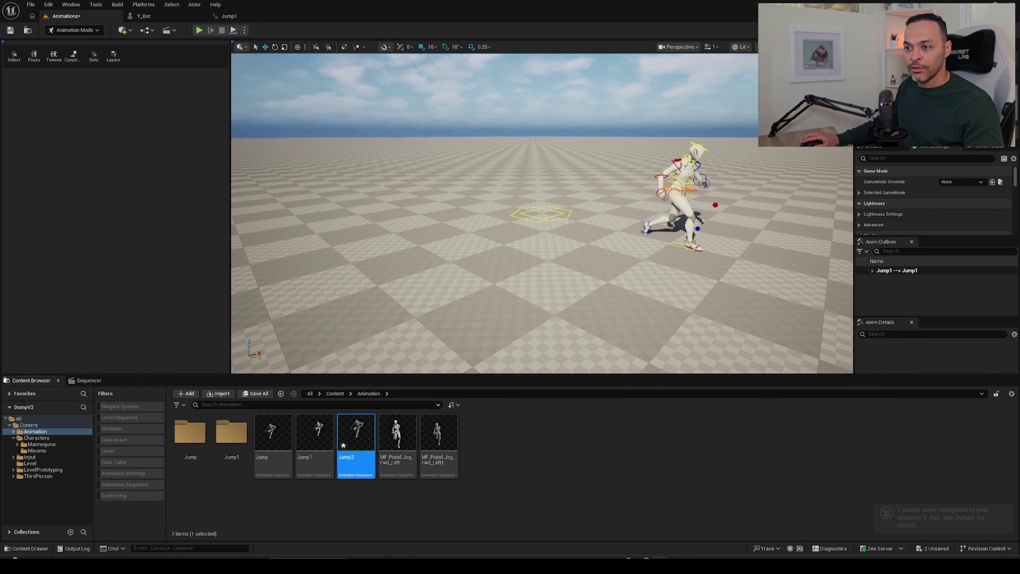
double_click(356, 446)
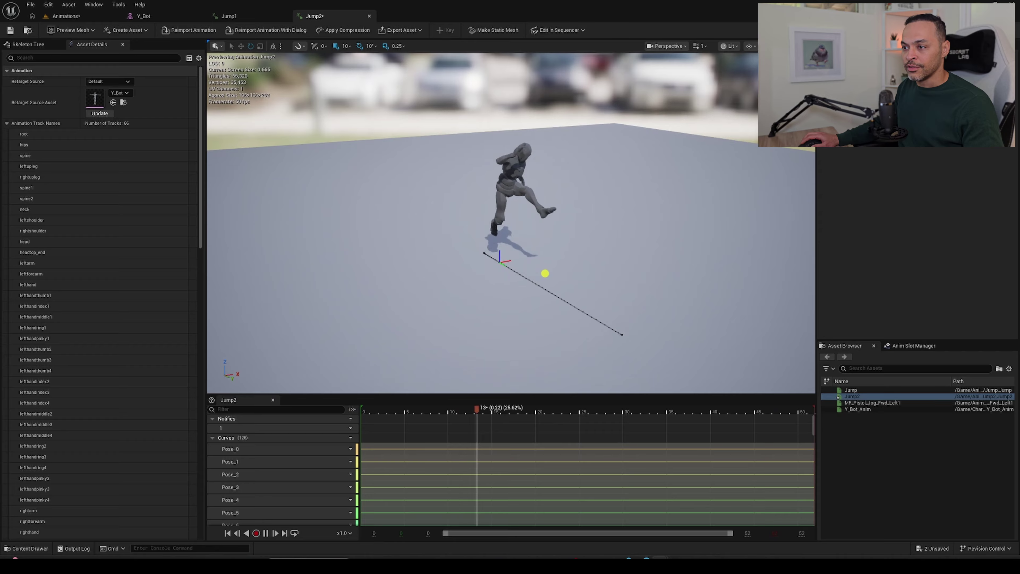